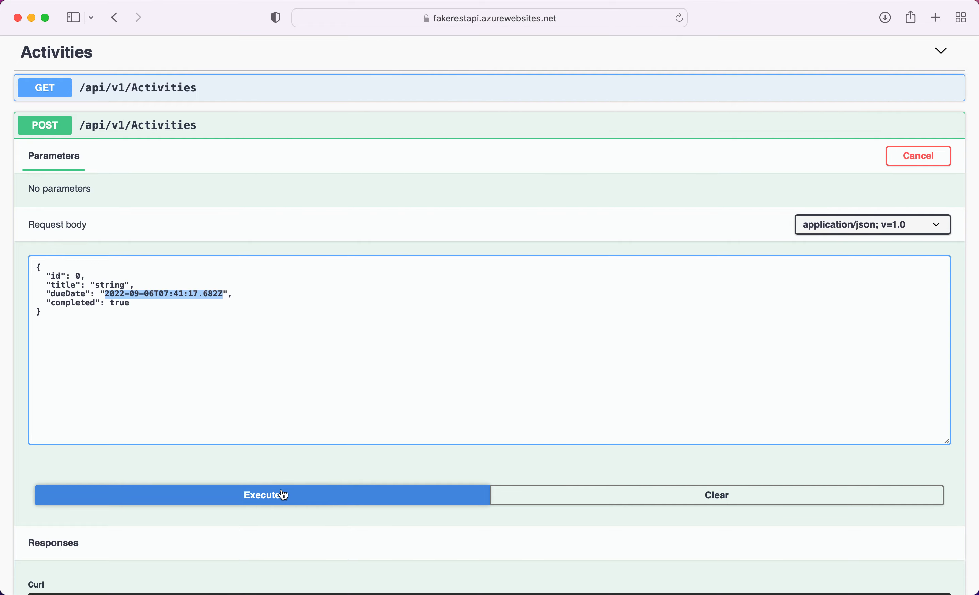
Step: Review the server response and request body of the POST /api/v1/Activities call
scroll(363, 228, down, 10)
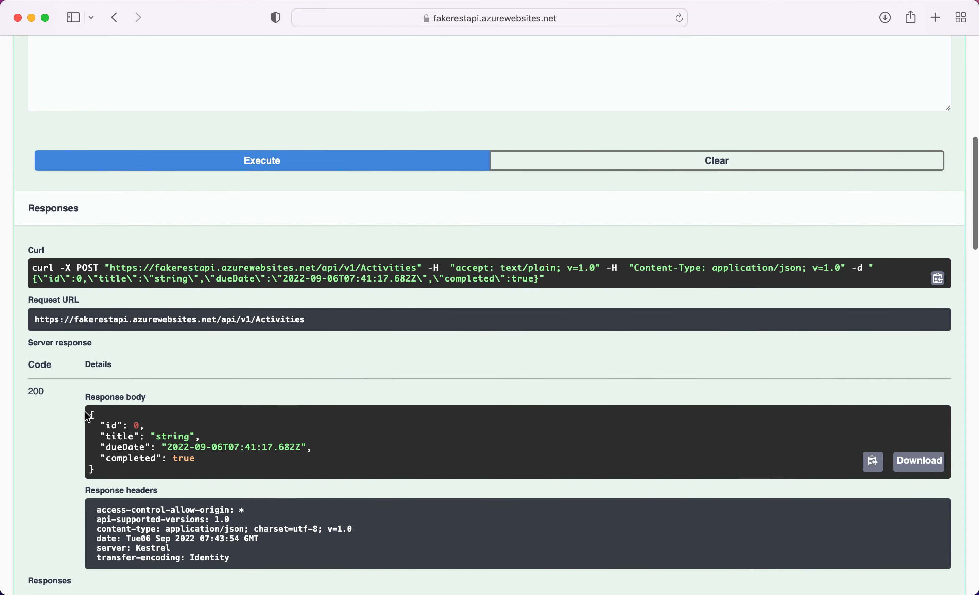
scroll(232, 349, up, 3)
scroll(233, 349, up, 5)
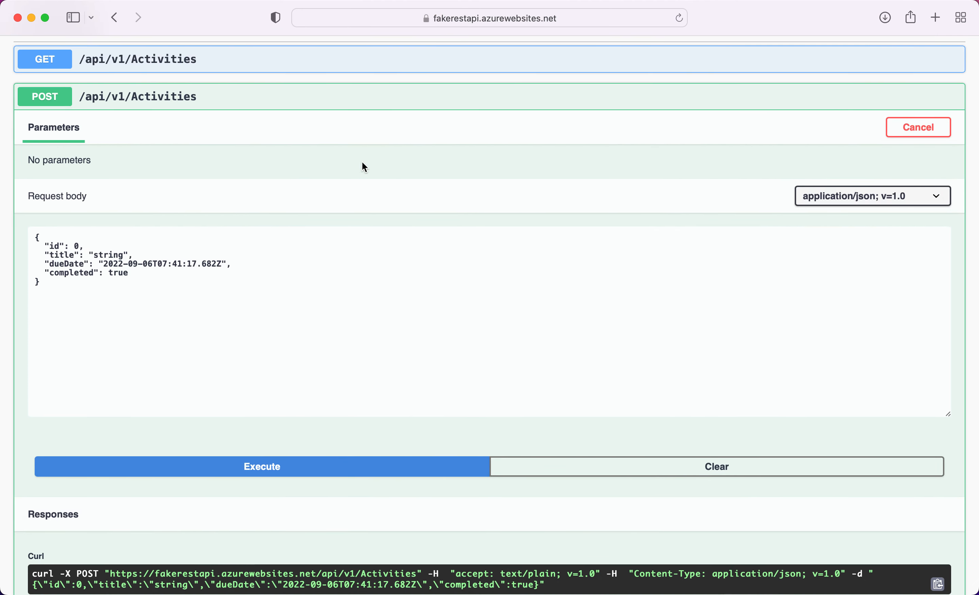
Step: Switch to Apache JMeter and add a Thread Group to the Test Plan
key(super+Tab)
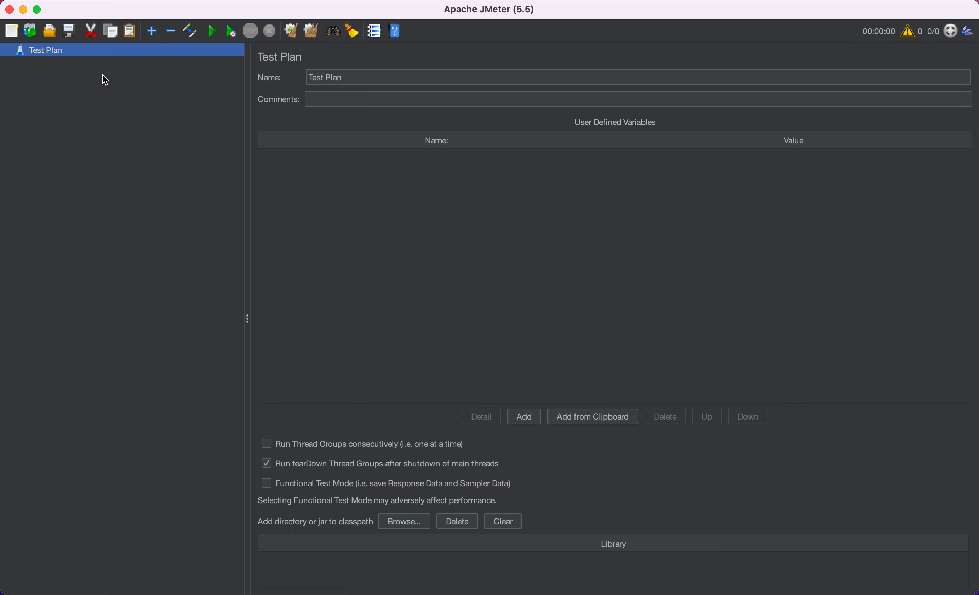
double_click(361, 78)
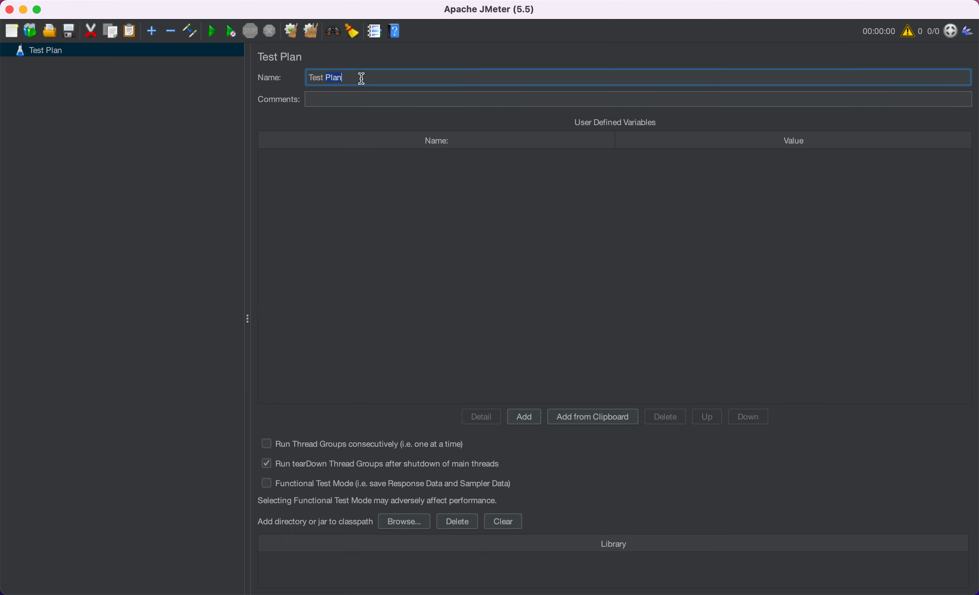
click(61, 55)
right_click(61, 54)
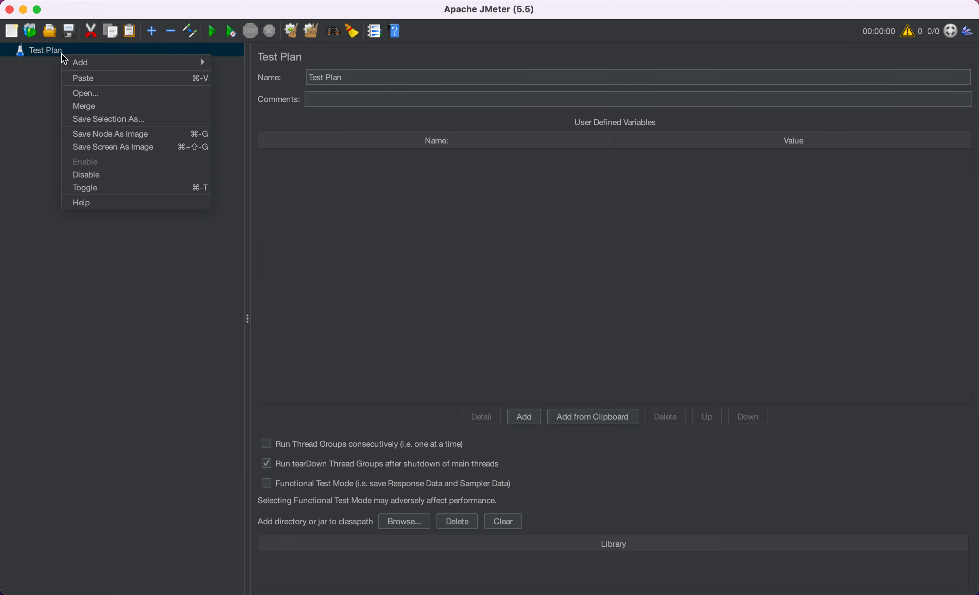
mouse_move(108, 65)
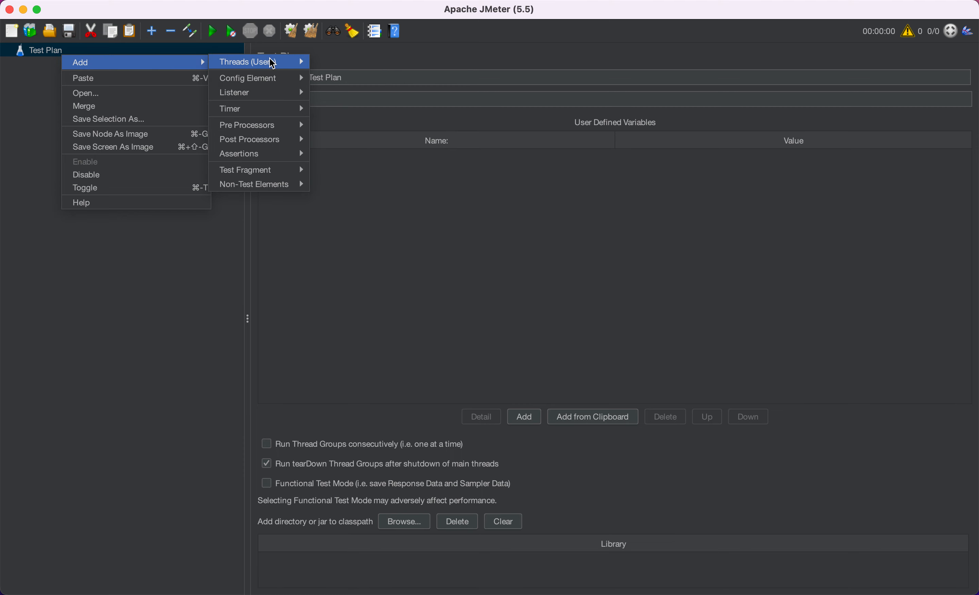
mouse_move(273, 63)
click(336, 75)
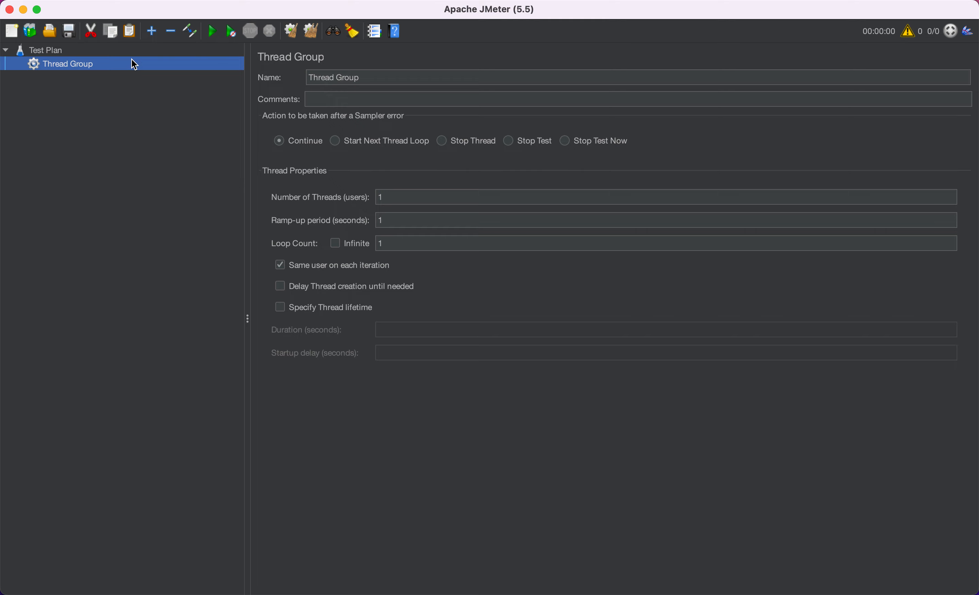
Step: Add an HTTP Request sampler to the Thread Group
right_click(56, 68)
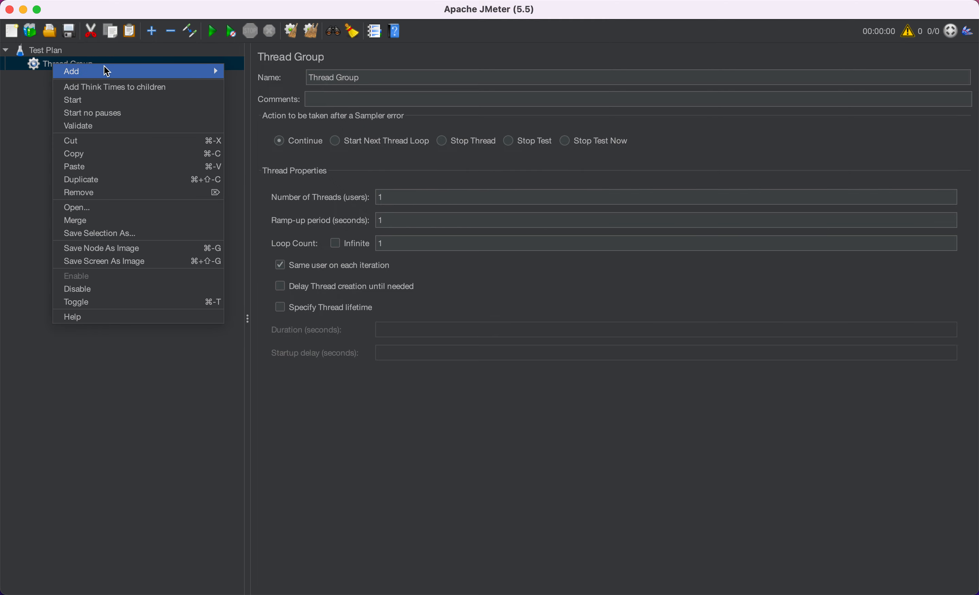
mouse_move(109, 72)
mouse_move(288, 81)
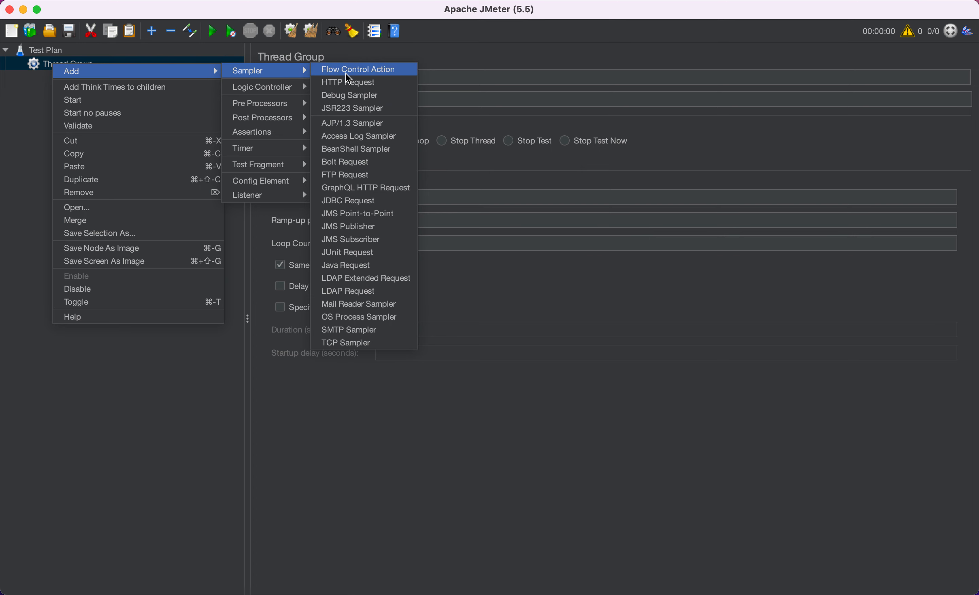
click(349, 82)
Step: Add a View Results Tree listener to the Thread Group
click(81, 68)
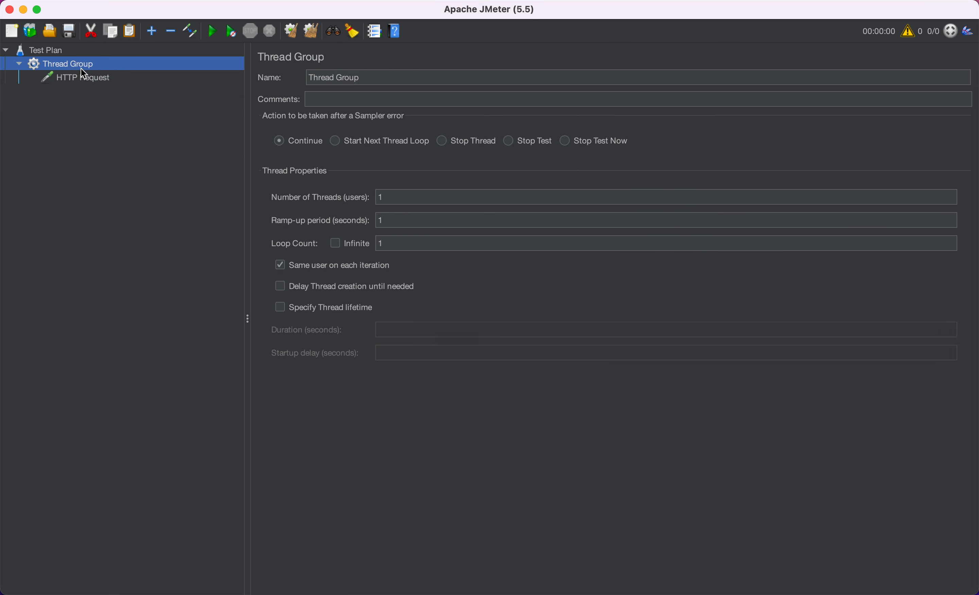
right_click(81, 68)
mouse_move(188, 79)
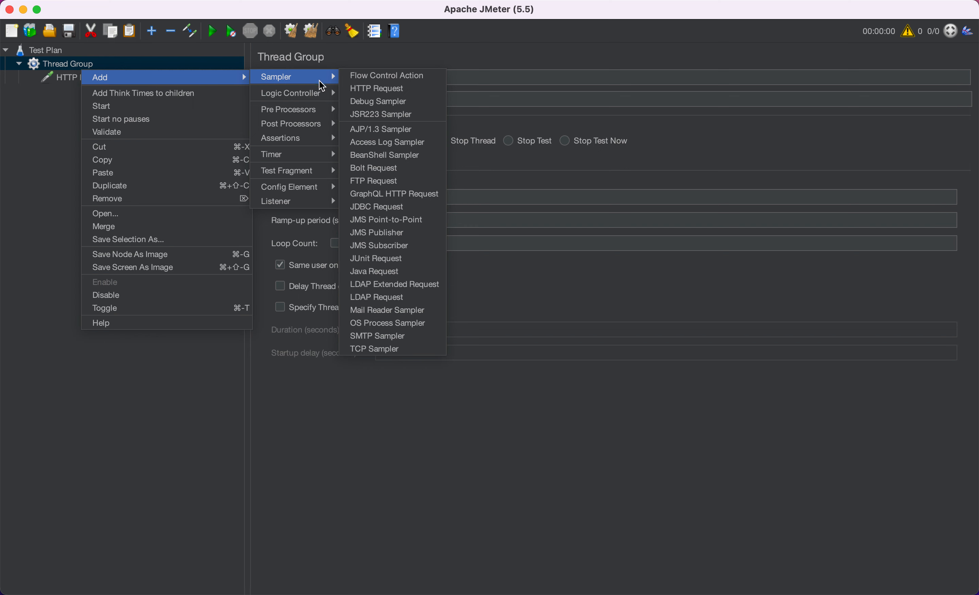
click(385, 202)
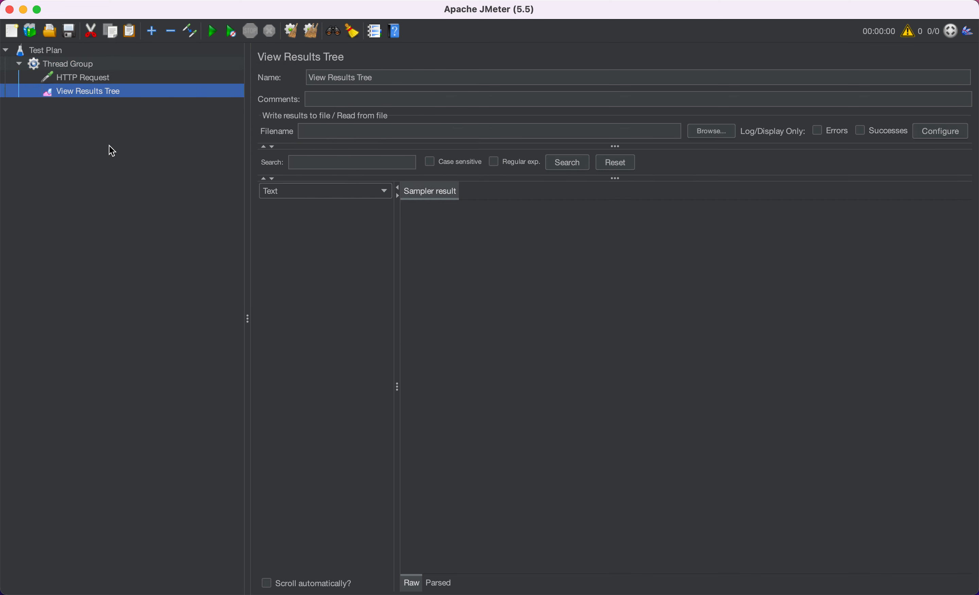
Step: Add an HTTP Header Manager config element under the HTTP Request
click(89, 81)
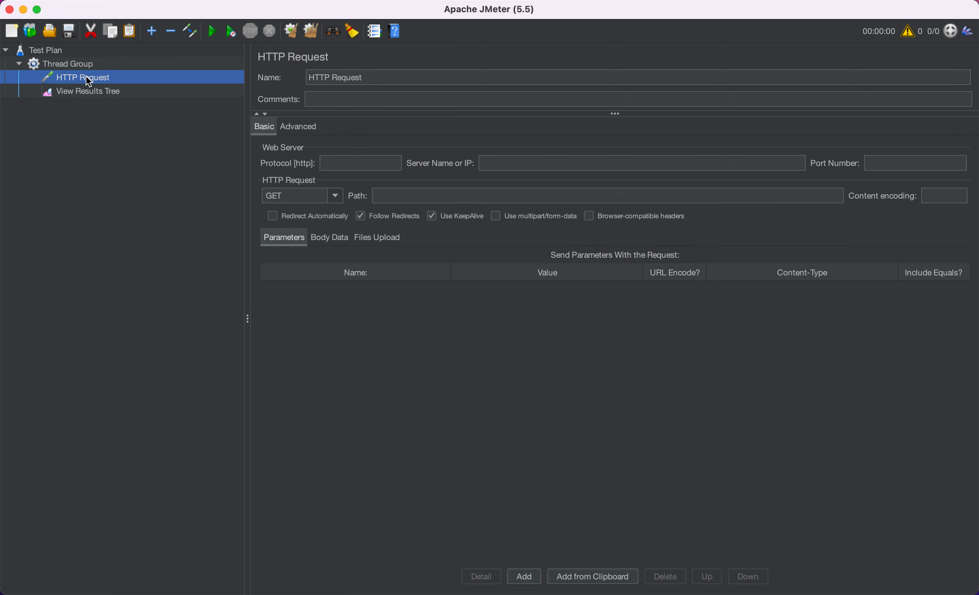
right_click(86, 76)
mouse_move(135, 88)
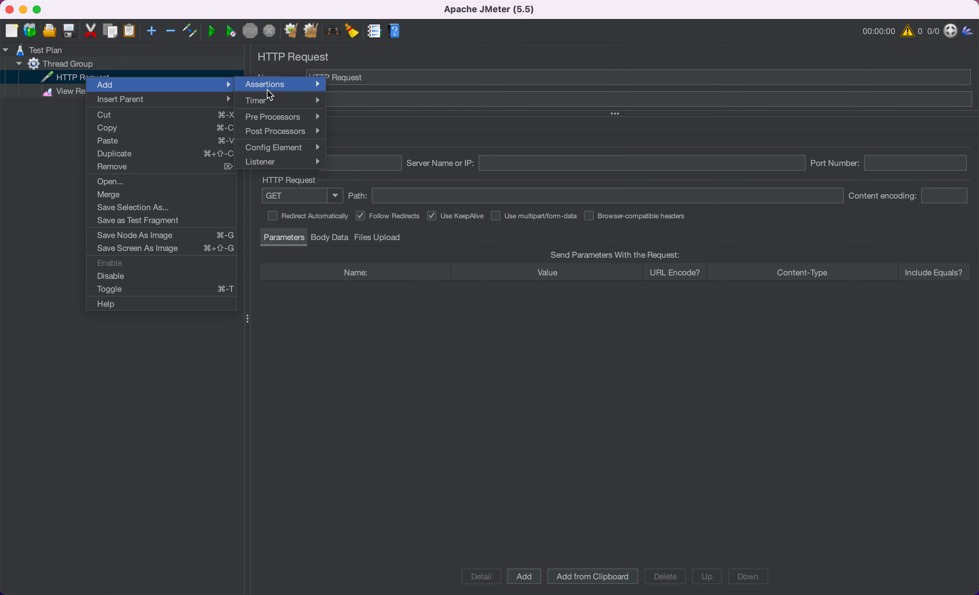
mouse_move(281, 146)
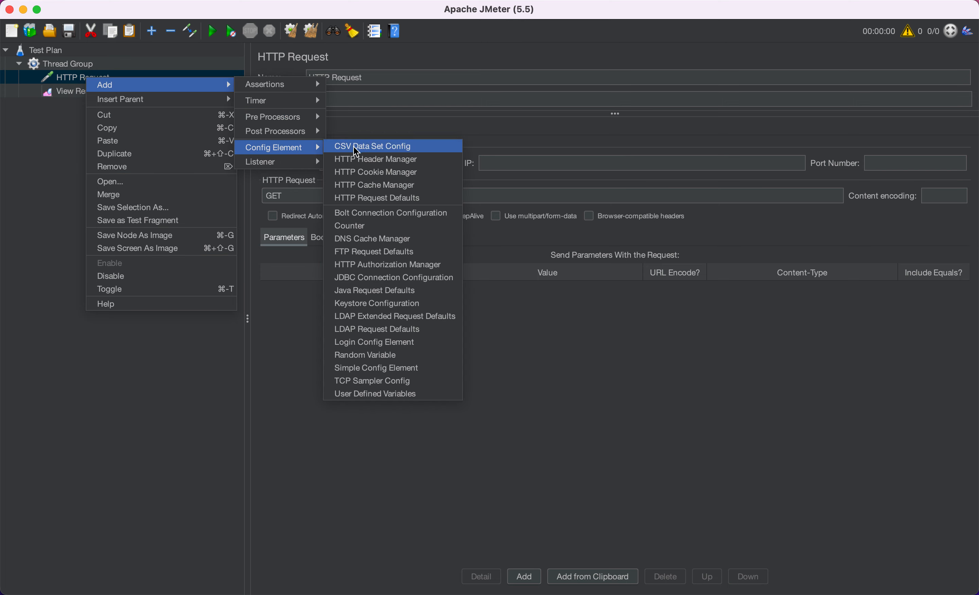
click(376, 159)
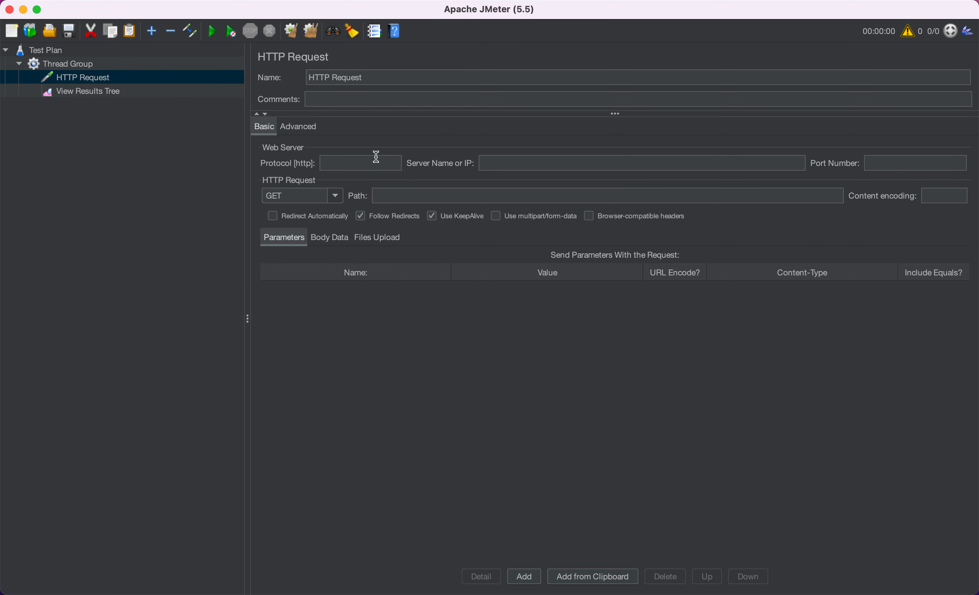
Step: Add an HTTP Cookie Manager config element under the HTTP Request
right_click(85, 93)
click(79, 77)
right_click(80, 77)
mouse_move(187, 87)
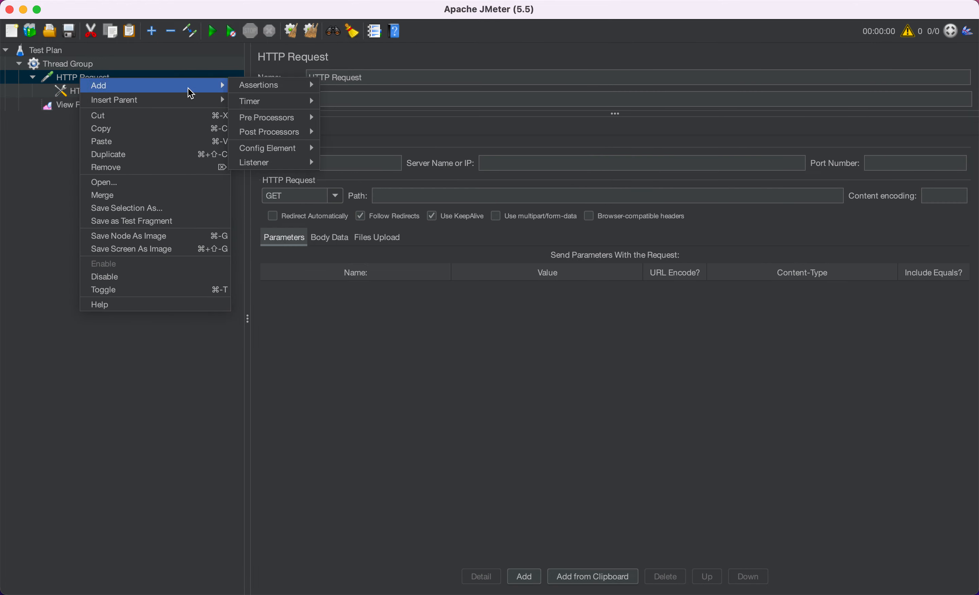
mouse_move(289, 149)
click(363, 173)
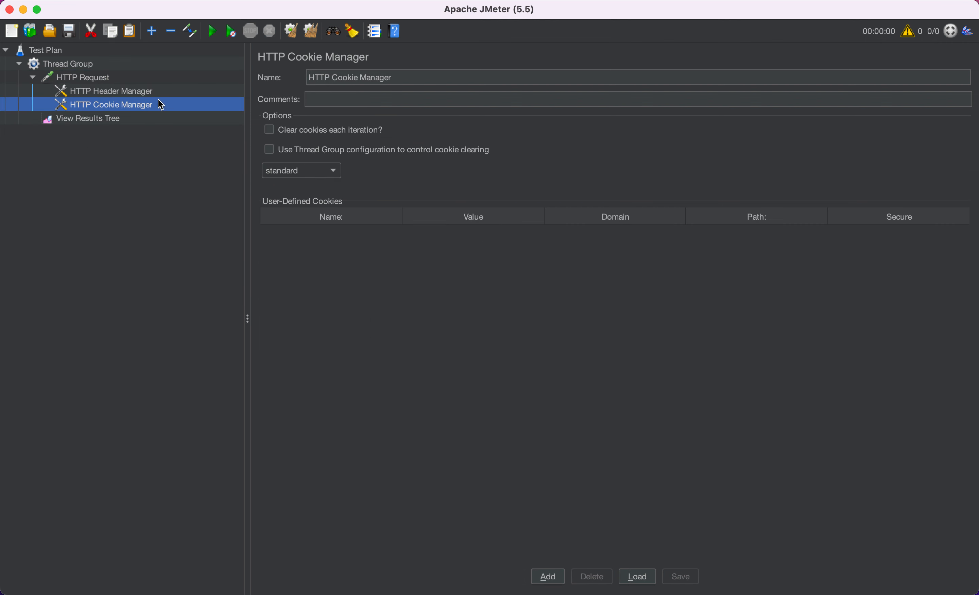
Step: Add an HTTP Cache Manager config element under the HTTP Request
right_click(114, 79)
mouse_move(229, 83)
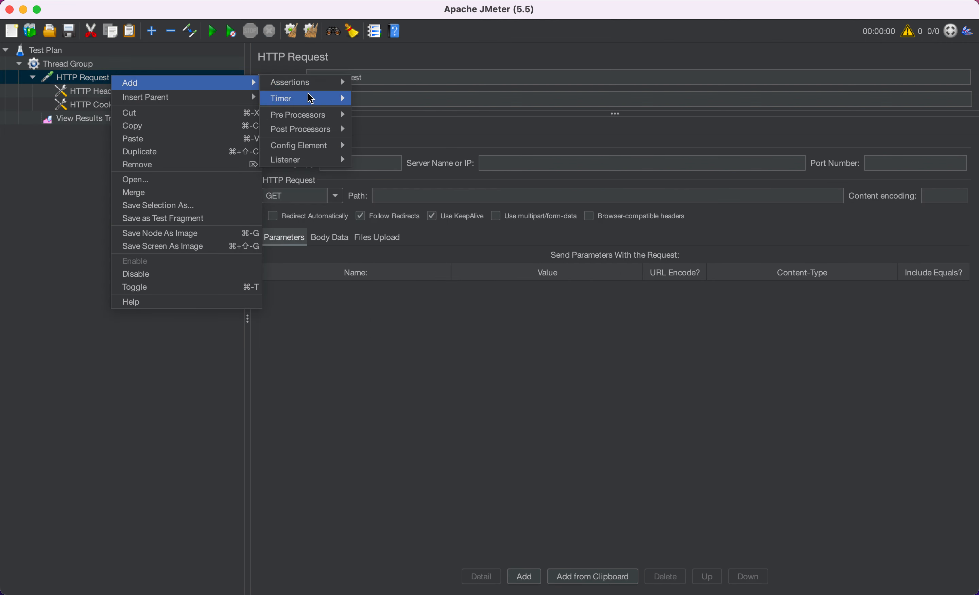
mouse_move(307, 144)
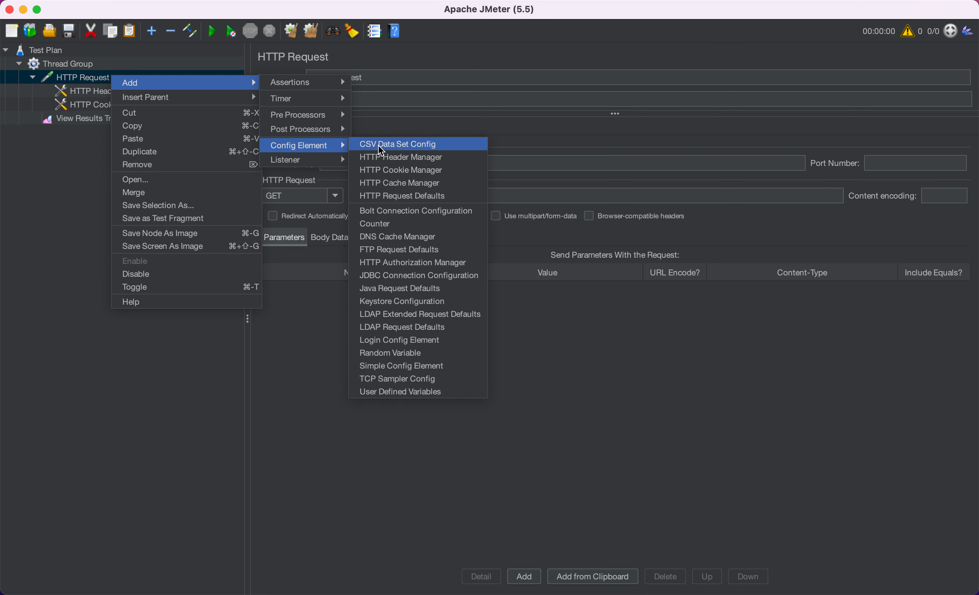
click(406, 182)
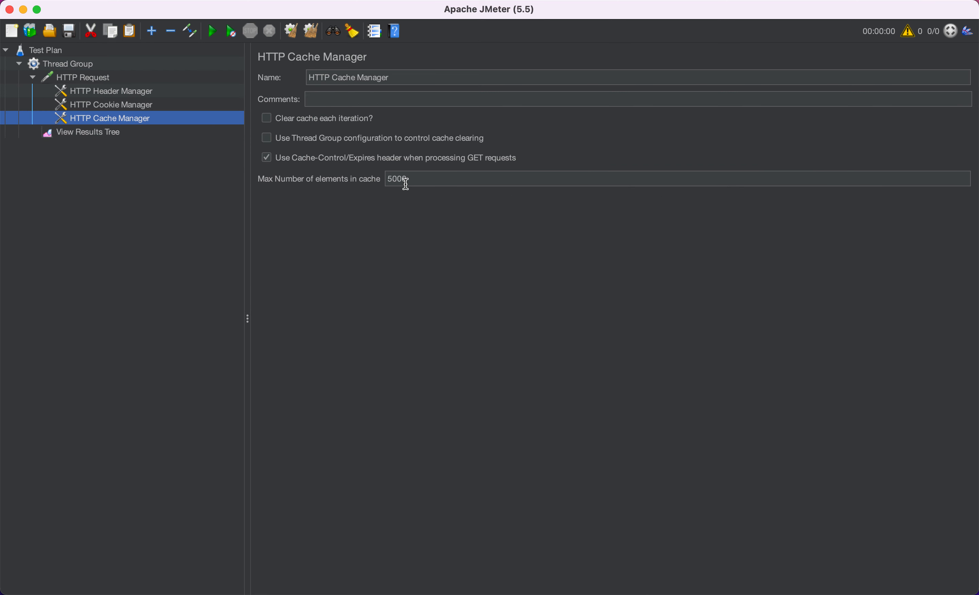
Step: Review the config elements nested under the HTTP Request and the Thread Group's thread properties
click(99, 89)
shift+click(96, 117)
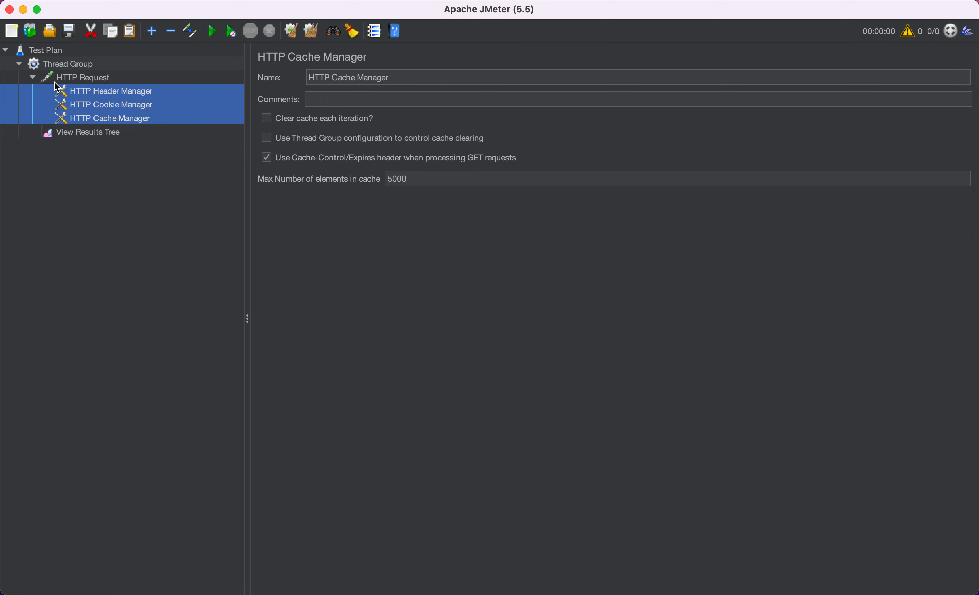
click(100, 99)
click(77, 78)
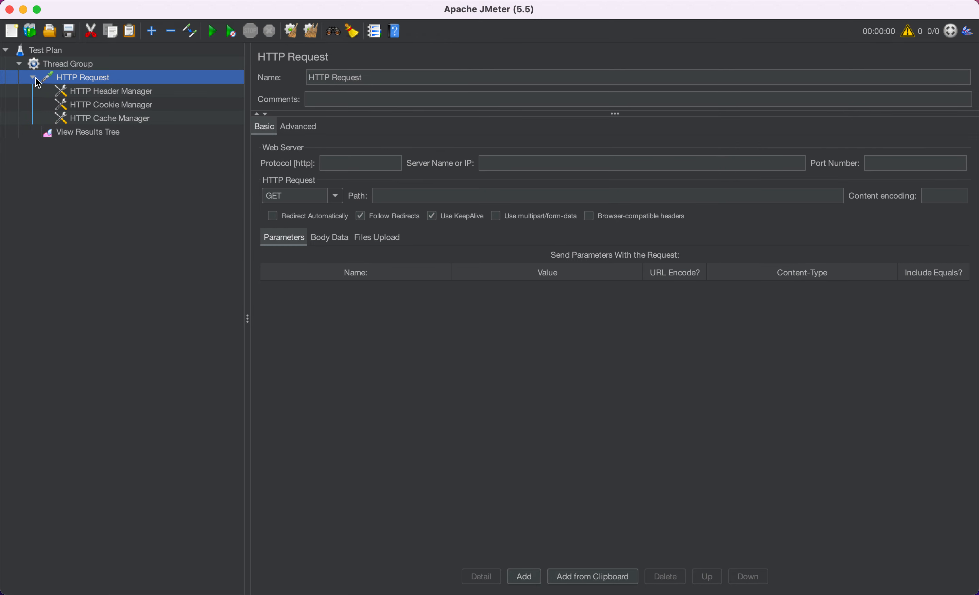
click(92, 90)
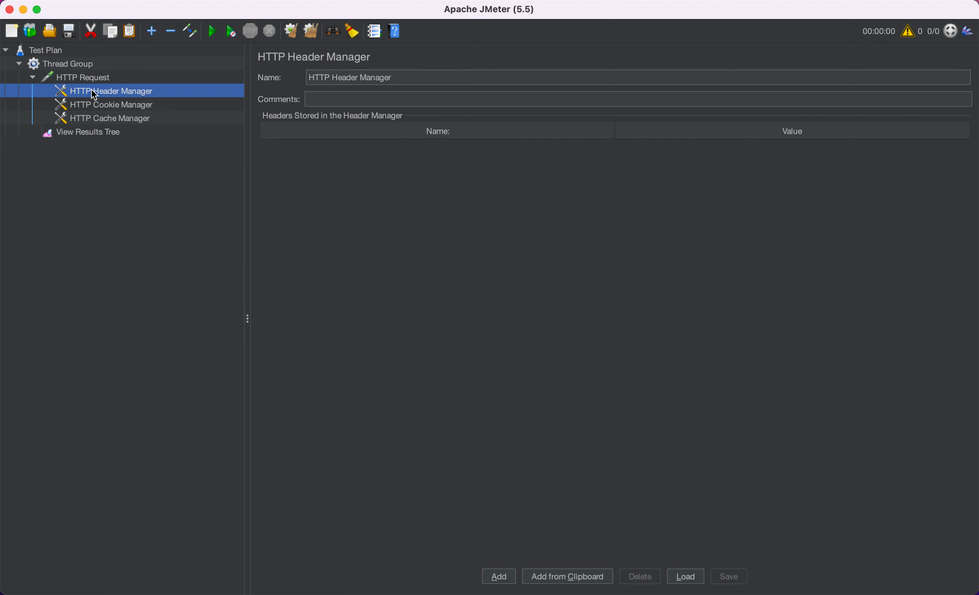
click(34, 78)
click(34, 78)
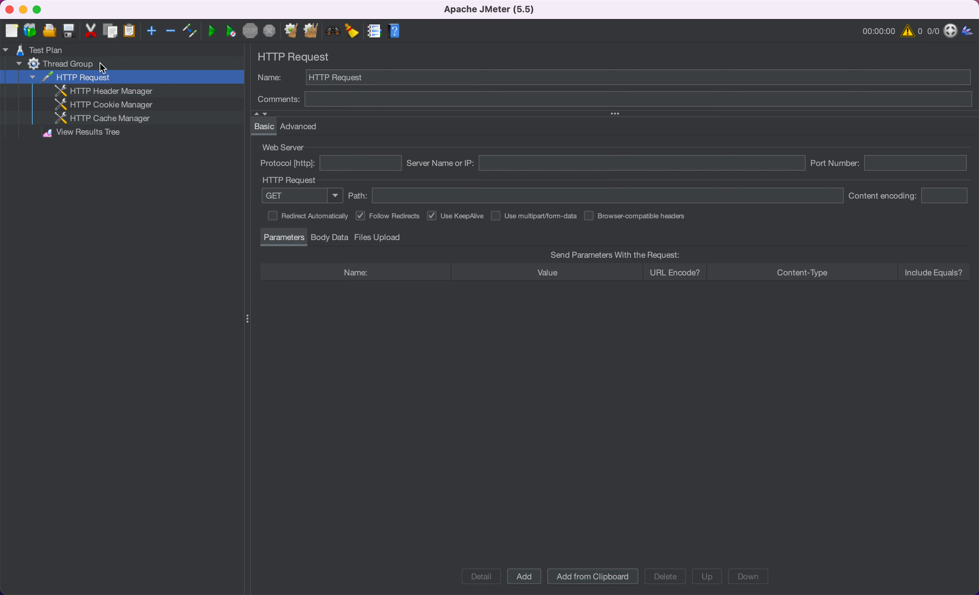
click(80, 68)
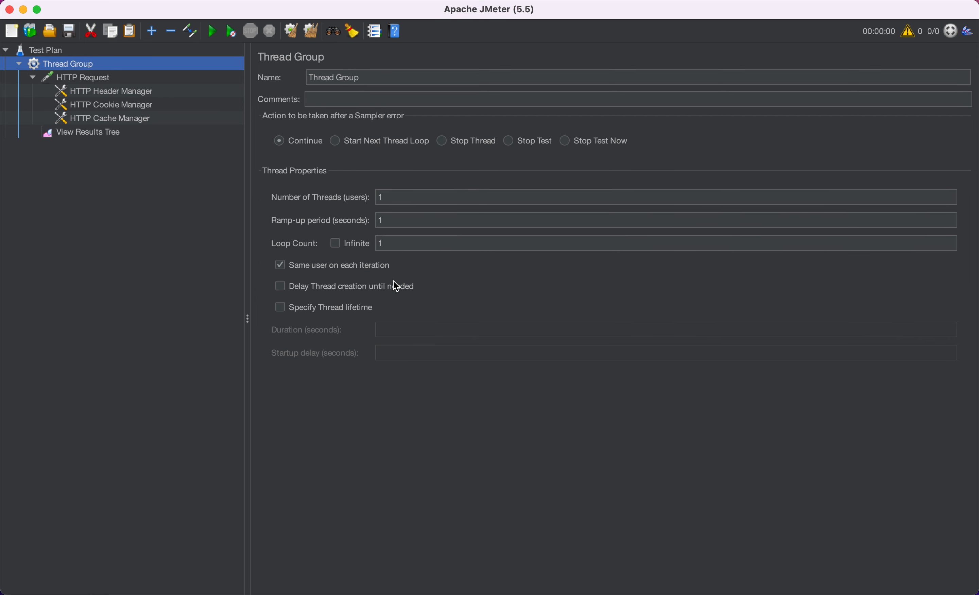
Step: Add a user-defined variable named faker_api_url to the Test Plan
click(73, 52)
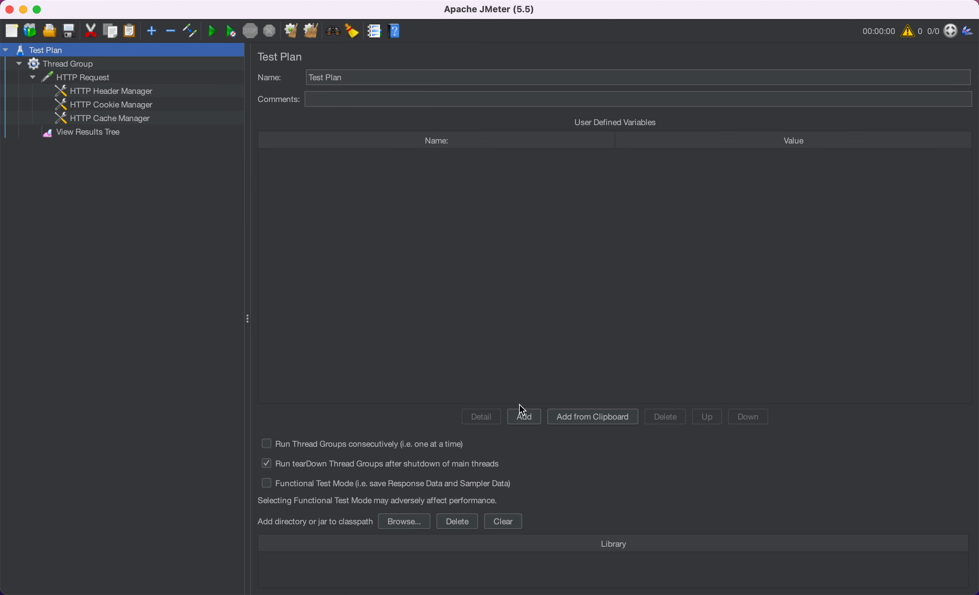
click(521, 421)
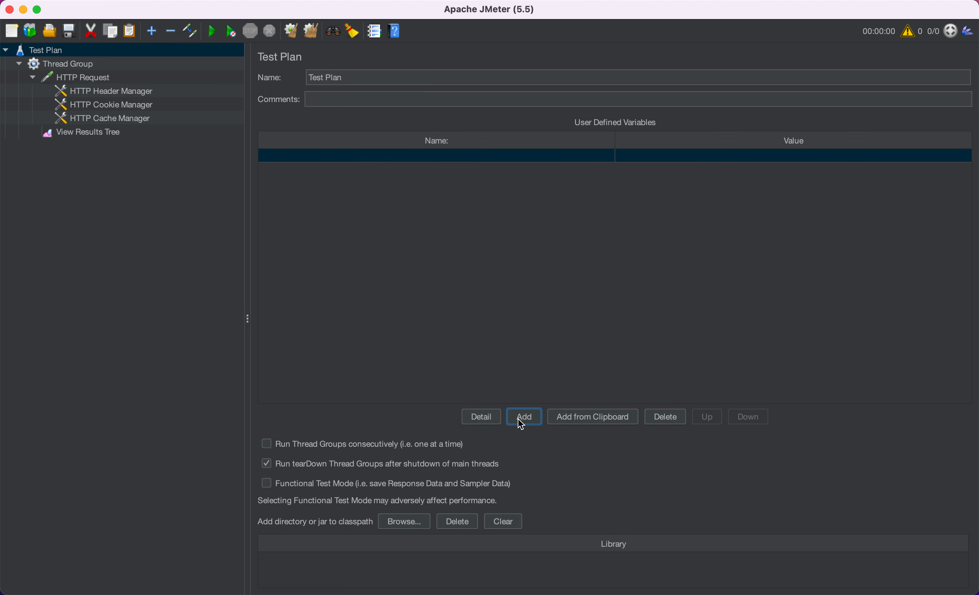
click(351, 157)
click(351, 158)
text(faker)
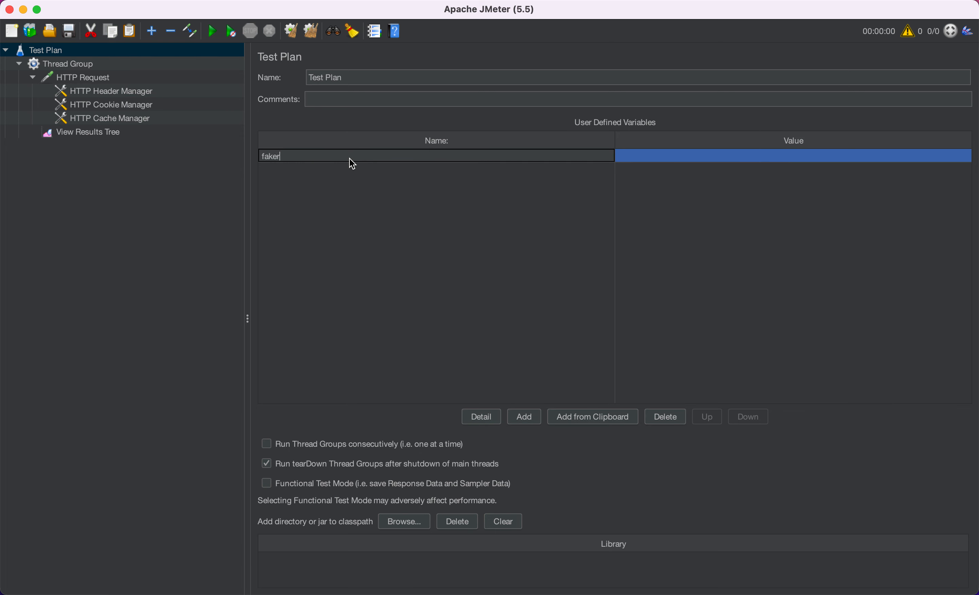
text(_api_url)
key(Return)
Step: Copy the host fakerestapi.azurewebsites.net from the request URL in Safari and paste it in JMeter as the value of the faker_api_url variable
key(super+Tab)
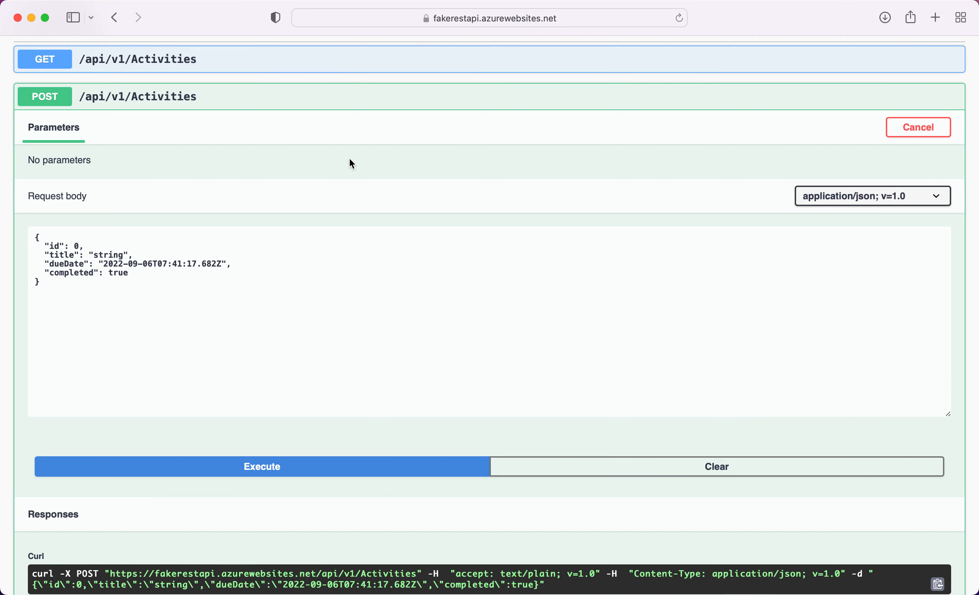
scroll(185, 441, down, 4)
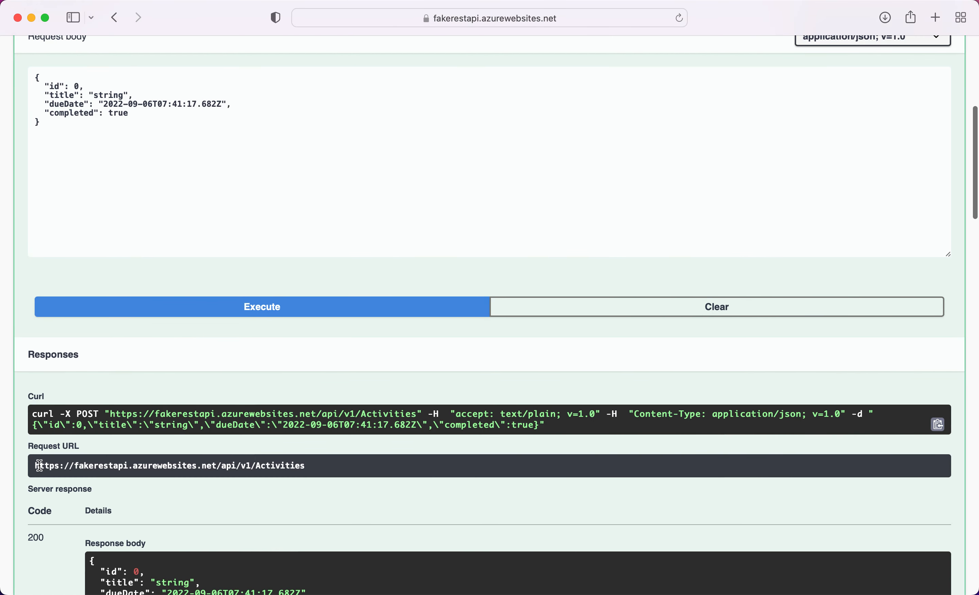
drag(79, 466, 217, 466)
key(super+c)
key(super+Tab)
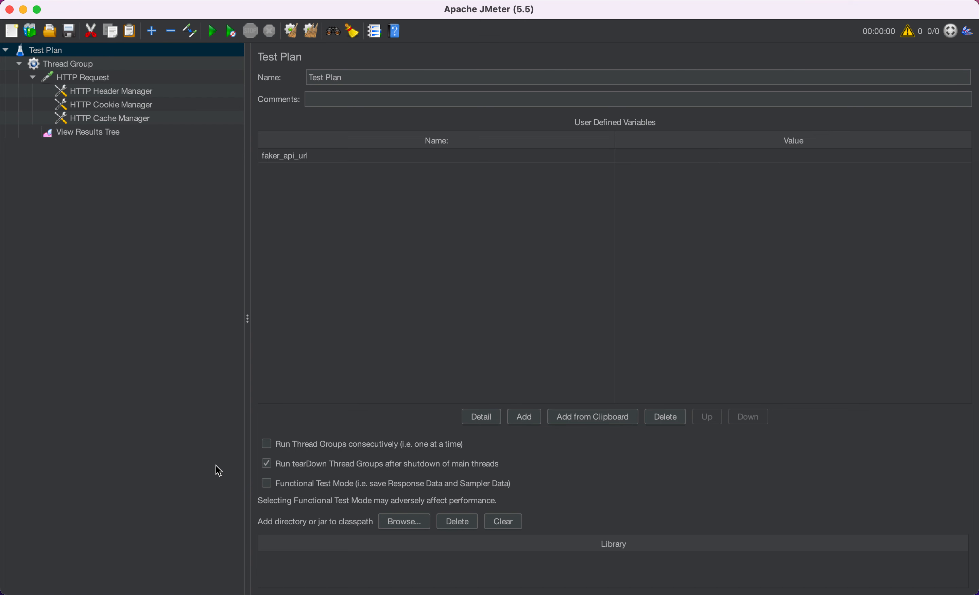
double_click(672, 156)
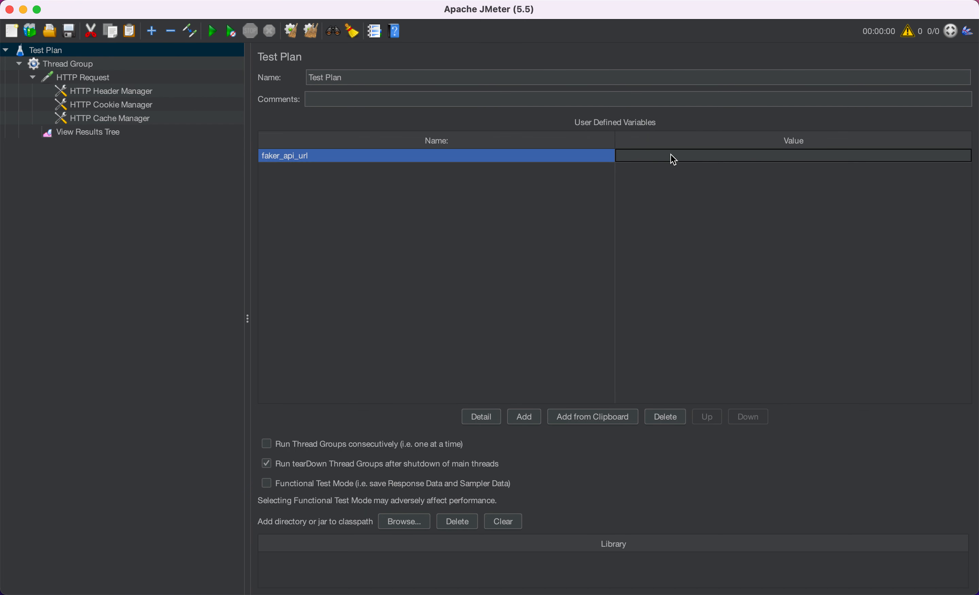
key(super+v)
click(290, 307)
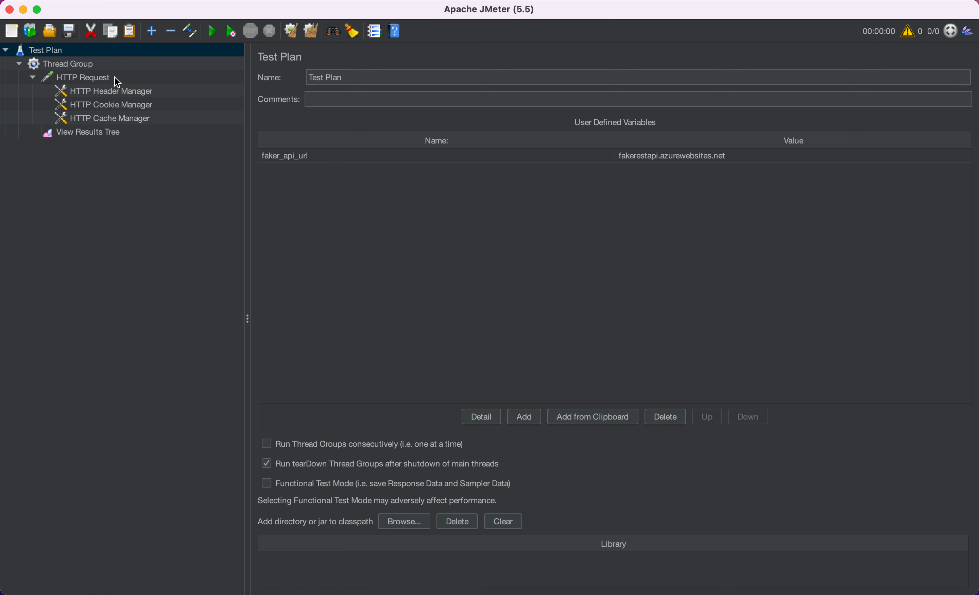
Step: Set the HTTP Request's protocol to https
click(82, 71)
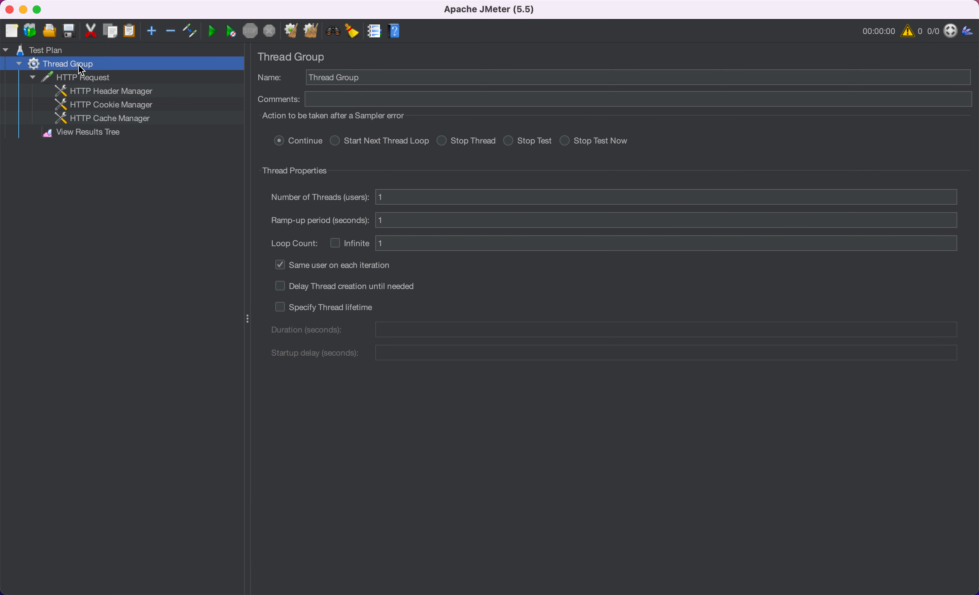
click(89, 81)
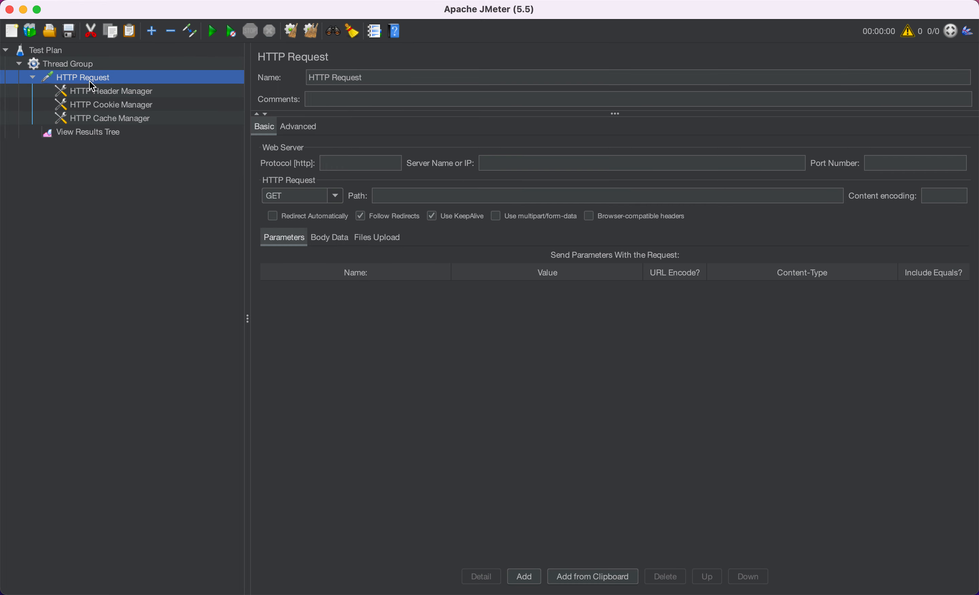
click(360, 165)
text(https)
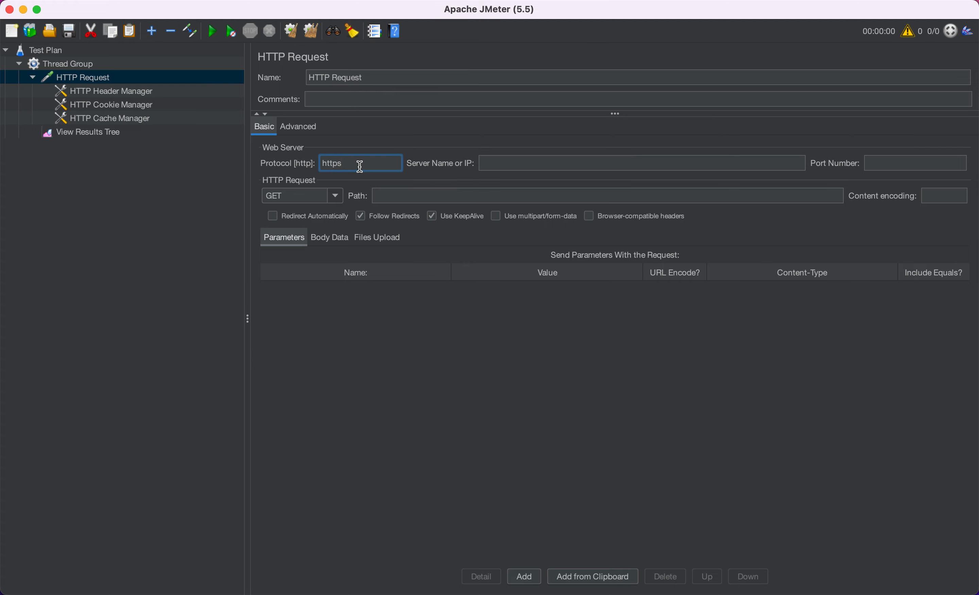
Step: Set the HTTP Request's method to POST and its path to /api/v1/Activities, copied from the request URL in Safari
key(super+Tab)
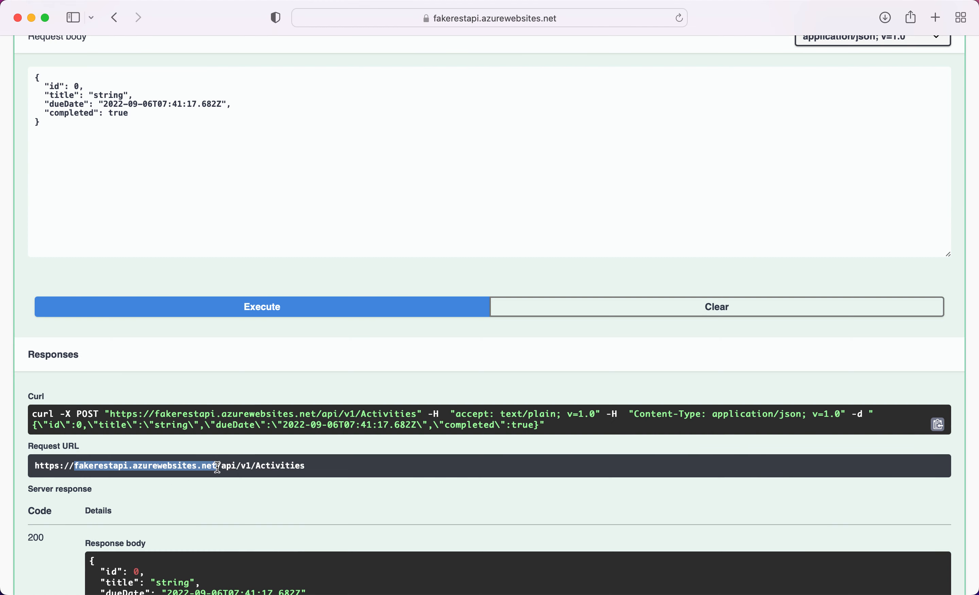
drag(217, 466, 302, 466)
key(super+c)
key(super+Tab)
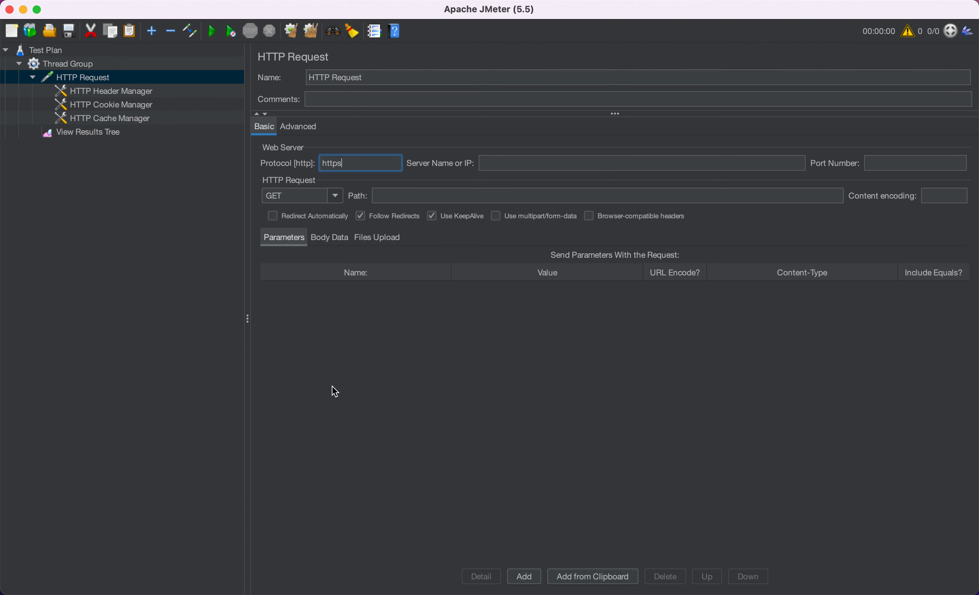
click(336, 196)
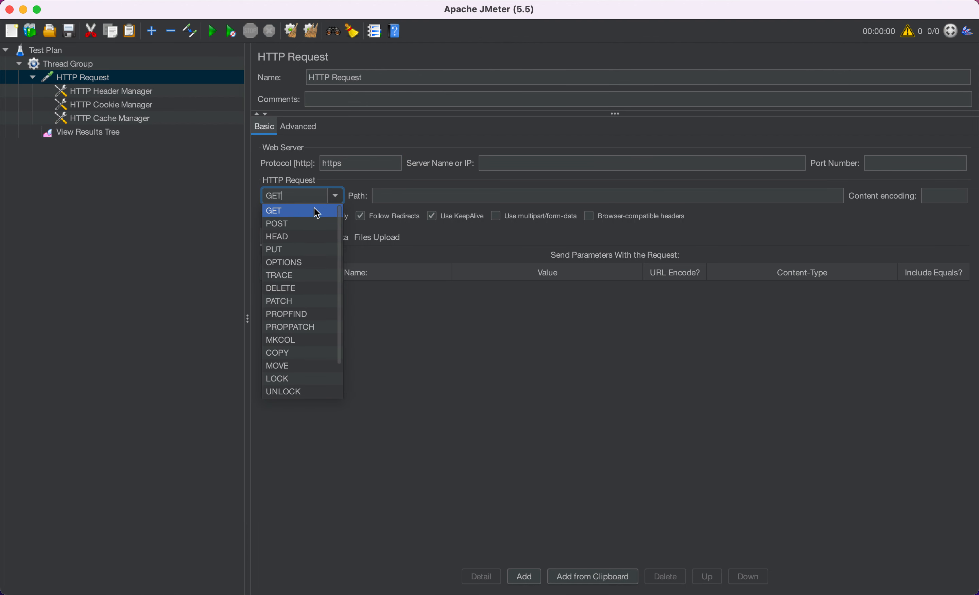
click(290, 224)
click(400, 196)
key(super+v)
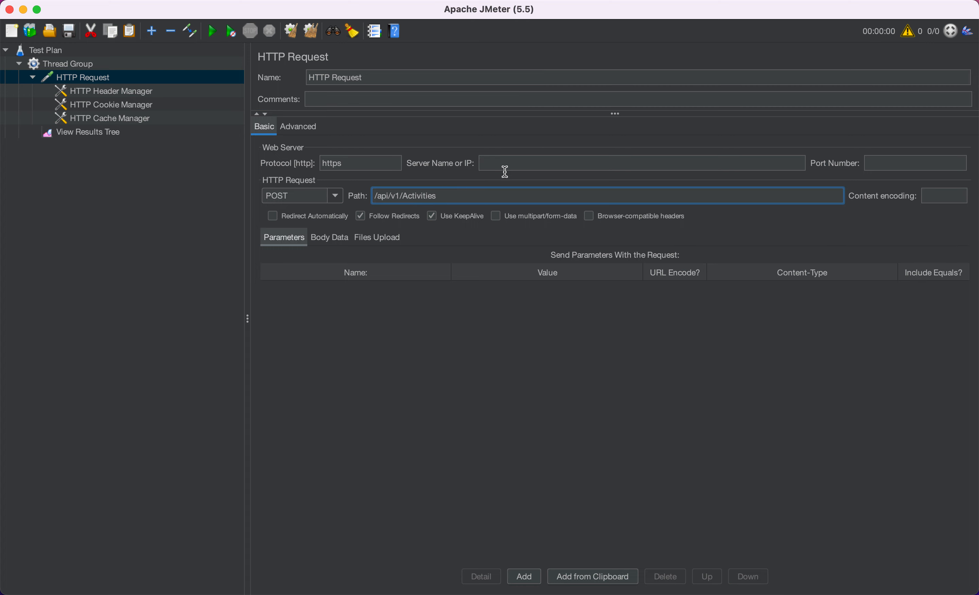
click(516, 164)
click(92, 66)
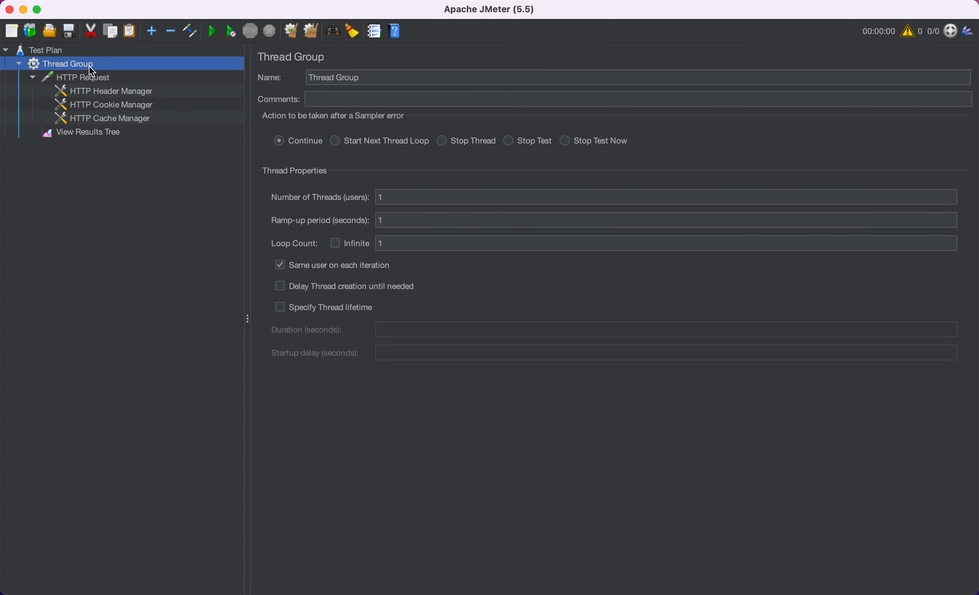
click(129, 54)
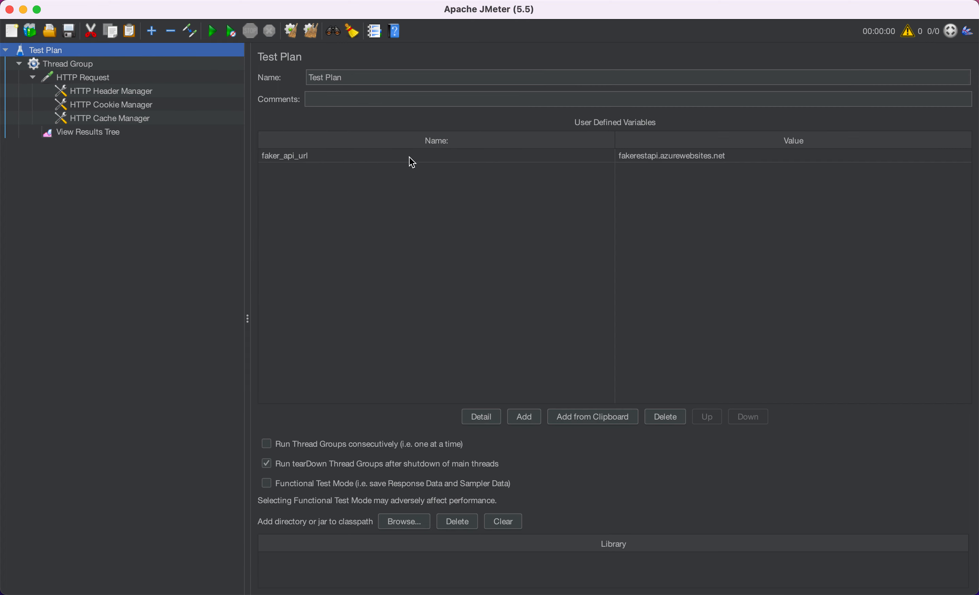
double_click(489, 157)
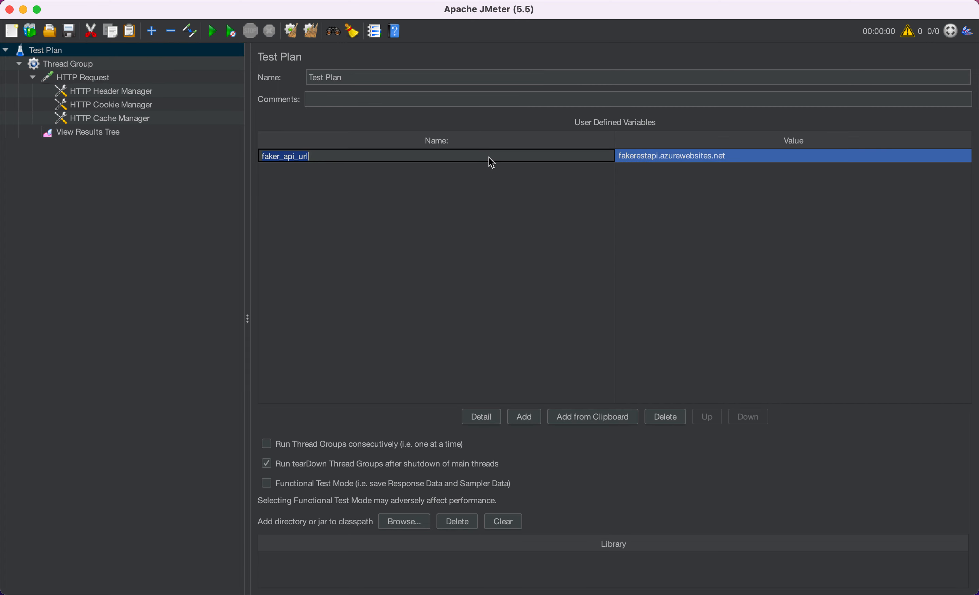
click(102, 80)
click(512, 163)
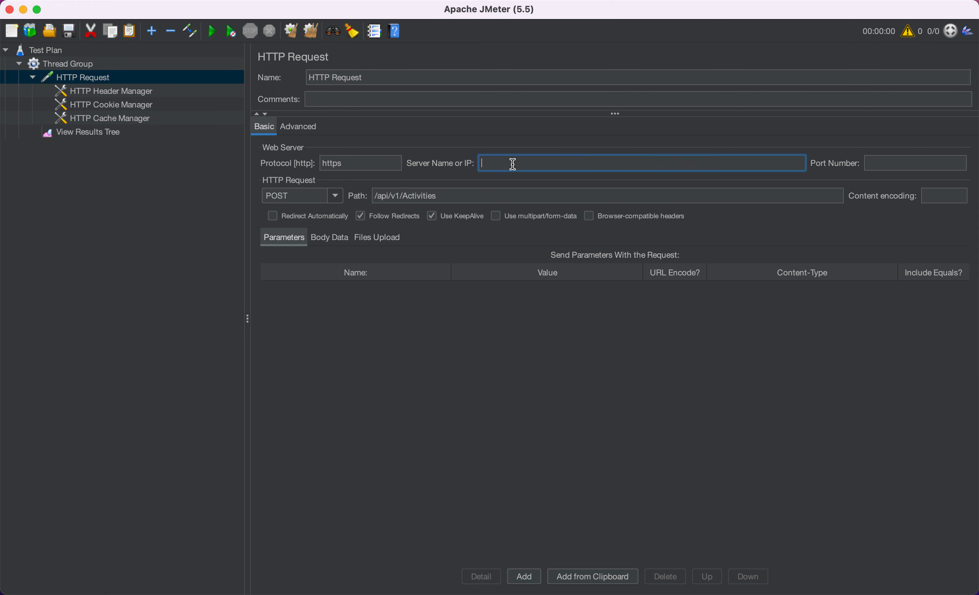
text(${faker_api_url})
Step: Add the headers accept text/plain, v 1.0 and Content-Type application/json to the HTTP Header Manager, taken from the curl command in Safari
click(144, 93)
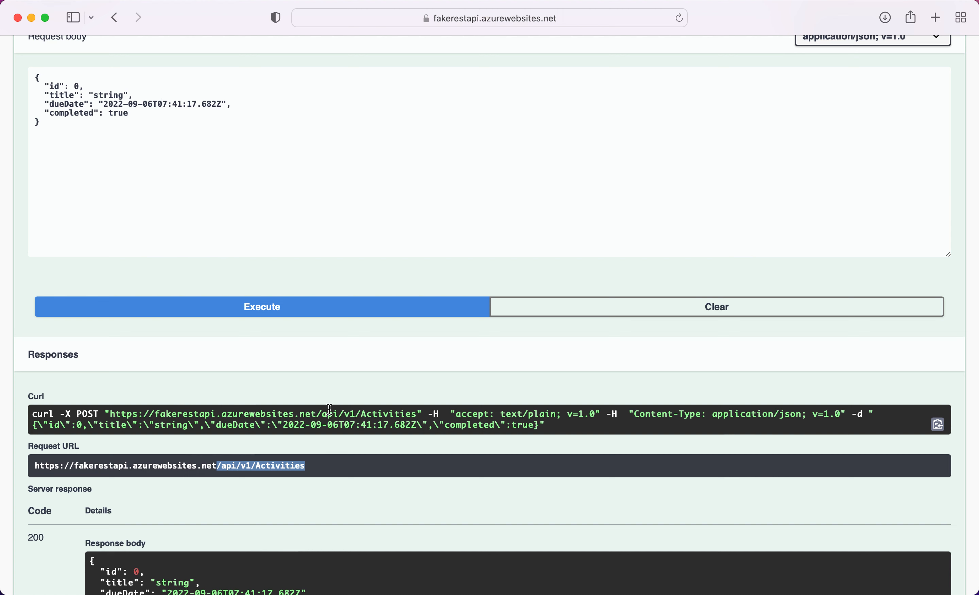
scroll(391, 437, down, 1)
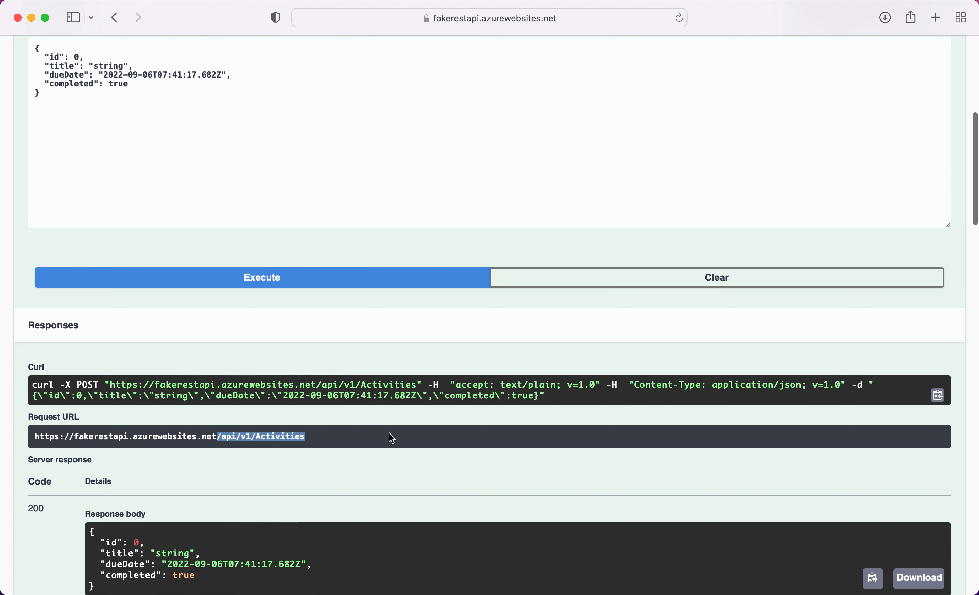
click(468, 385)
double_click(468, 385)
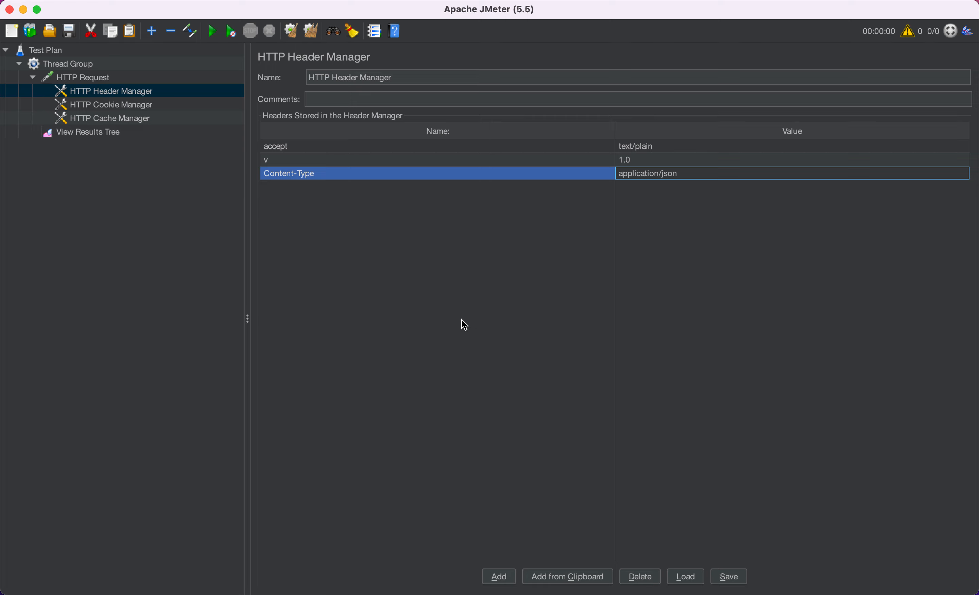
Step: Save the test plan as data_jmeter in JMeter [.jmx] format in the data_jmeter folder
key(super+s)
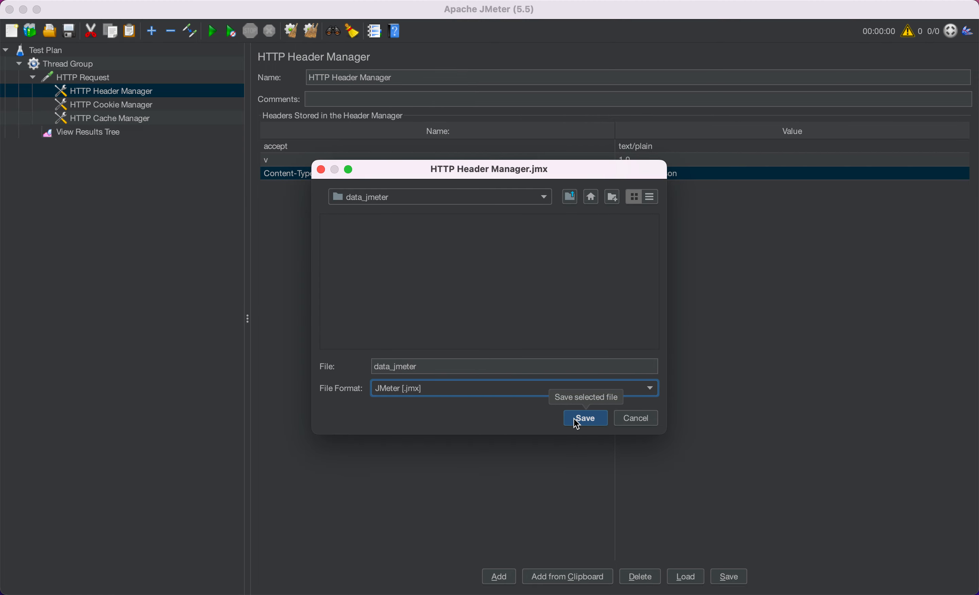
click(585, 418)
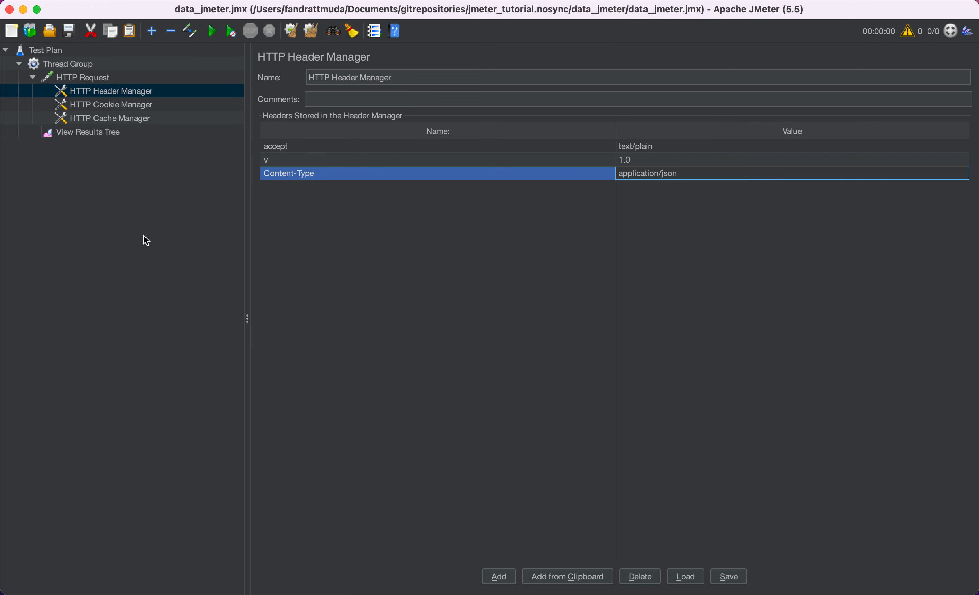
Step: Enable clearing cookies each iteration in the HTTP Cookie Manager and clearing the cache each iteration in the HTTP Cache Manager
click(125, 114)
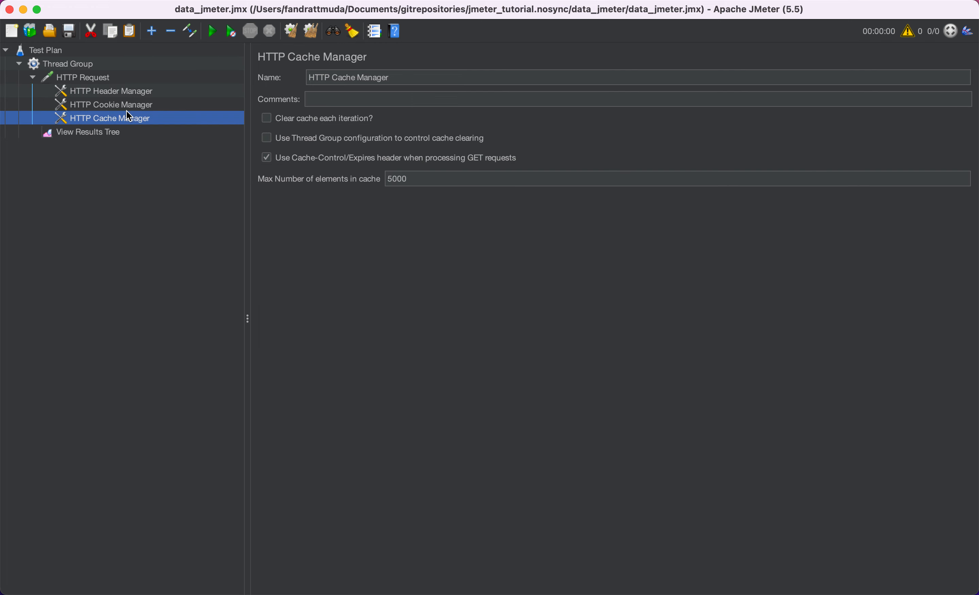
click(152, 107)
click(268, 131)
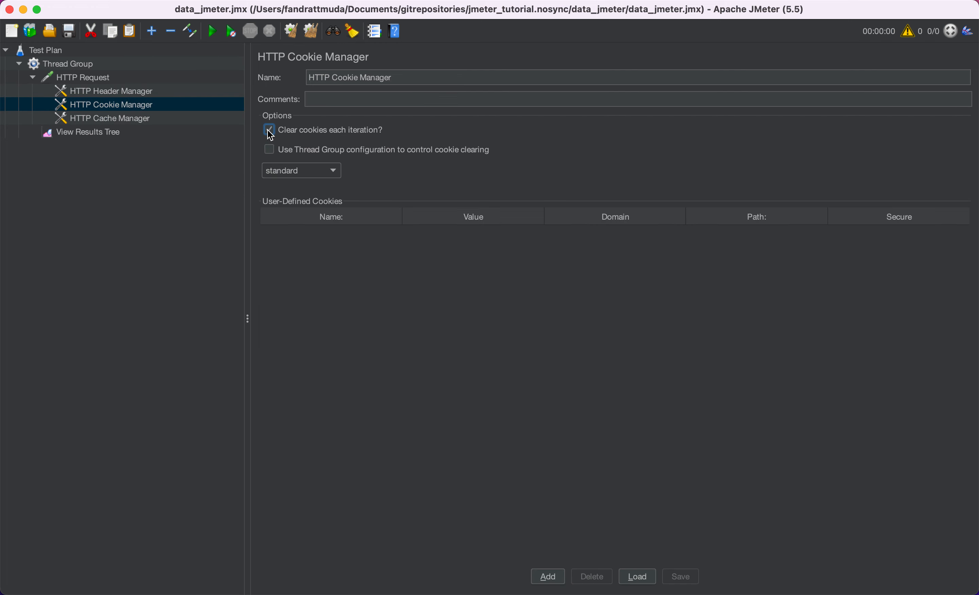
click(150, 120)
click(267, 119)
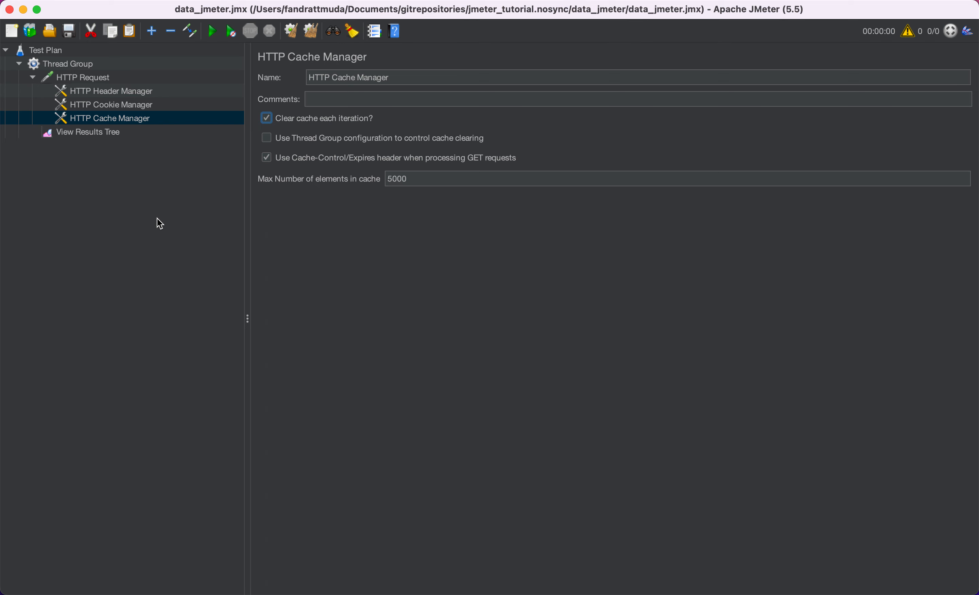
Step: Copy the whole JSON request body from the API page in Safari and paste it as the HTTP Request's body data in JMeter
click(87, 77)
key(super+Tab)
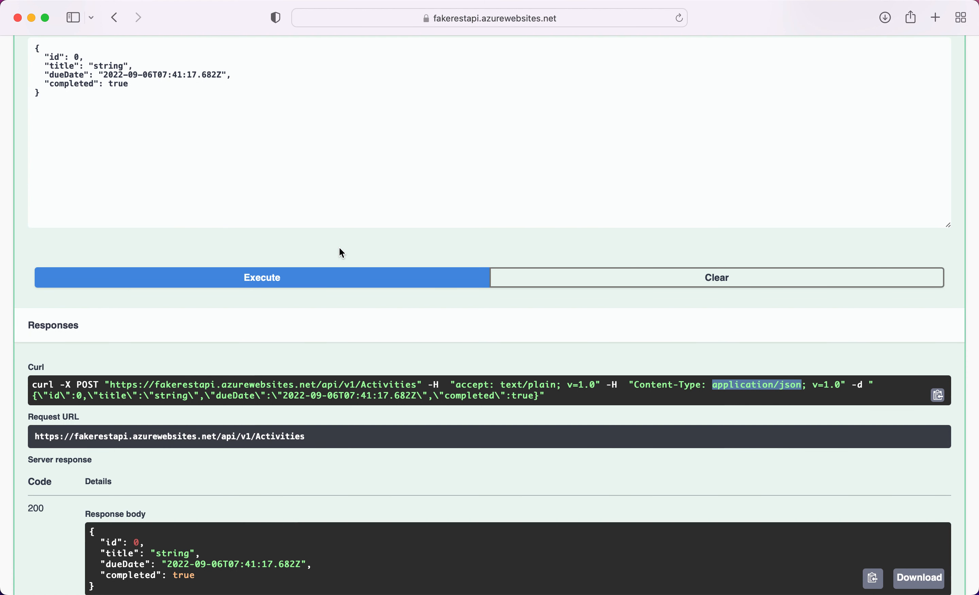
scroll(148, 157, up, 3)
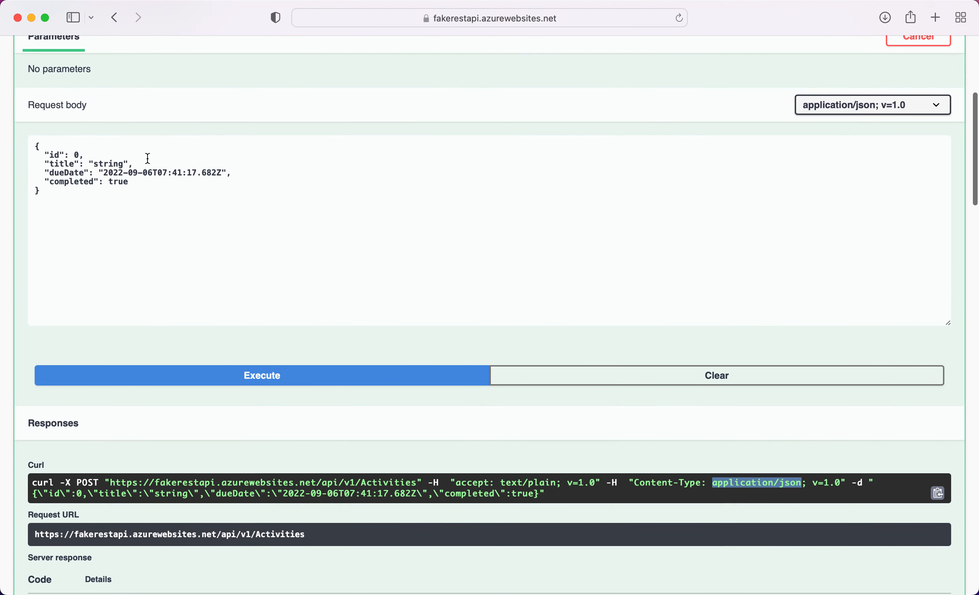
click(36, 149)
key(super+a)
key(super+c)
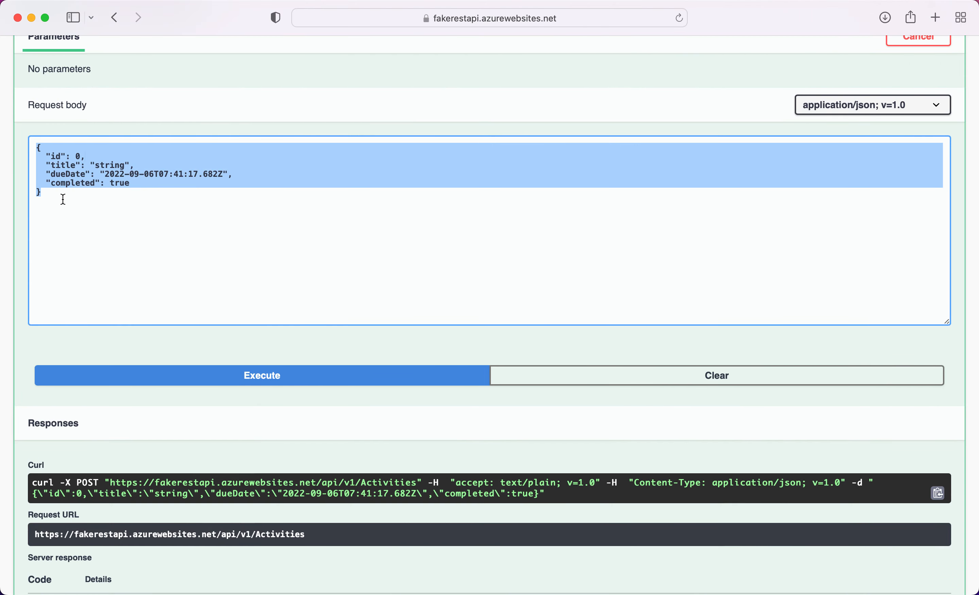
key(super+Tab)
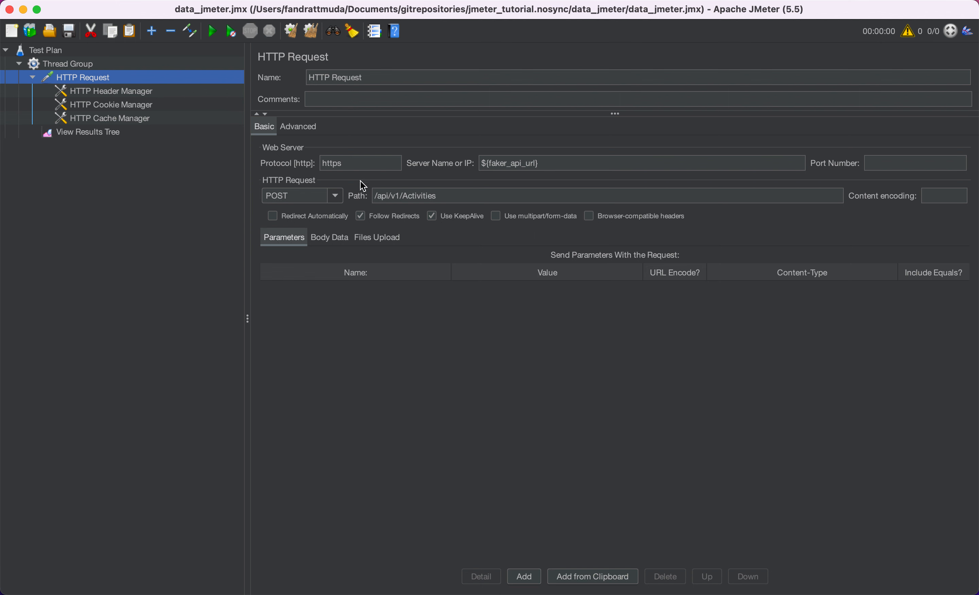
click(329, 237)
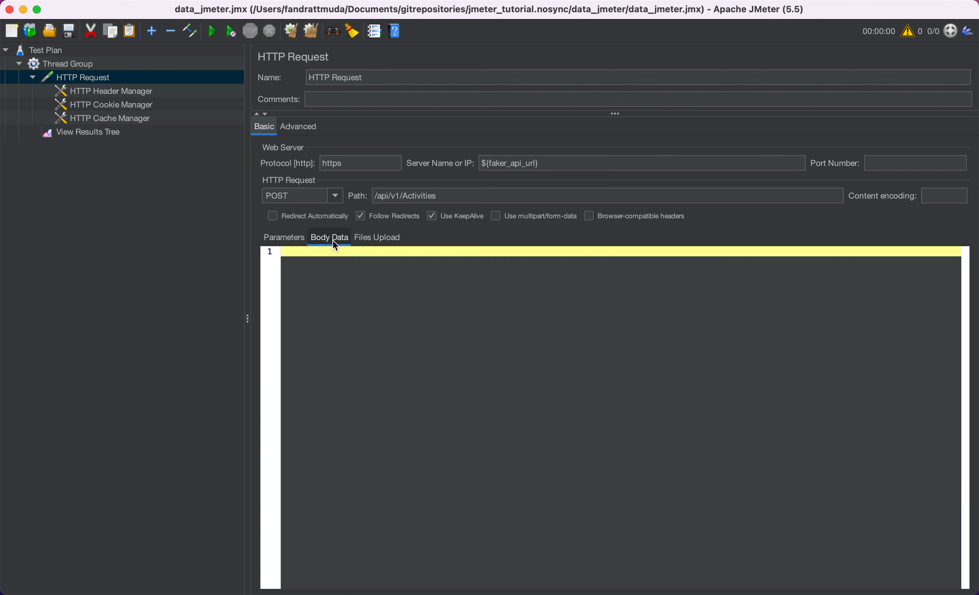
key(super+v)
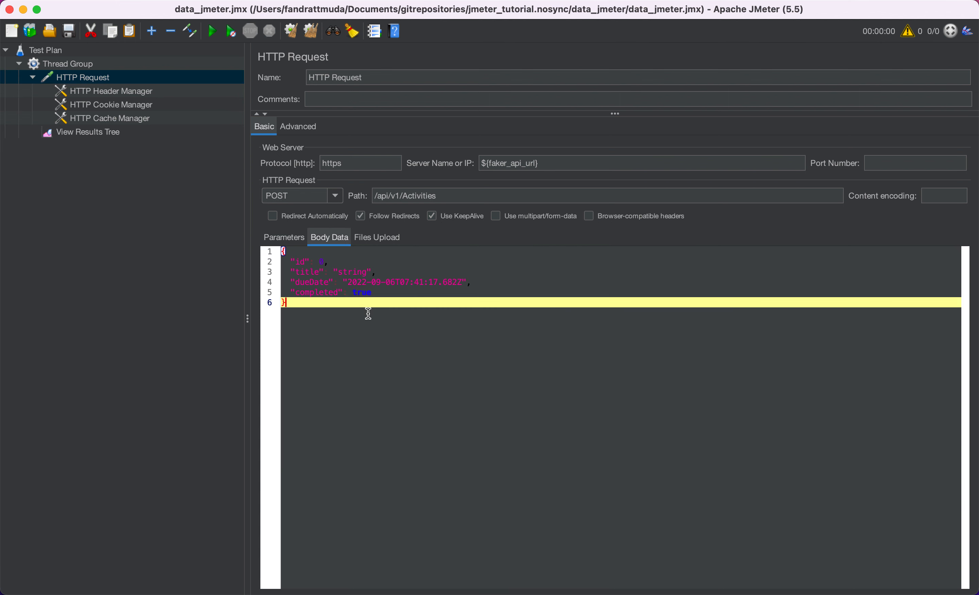
click(320, 262)
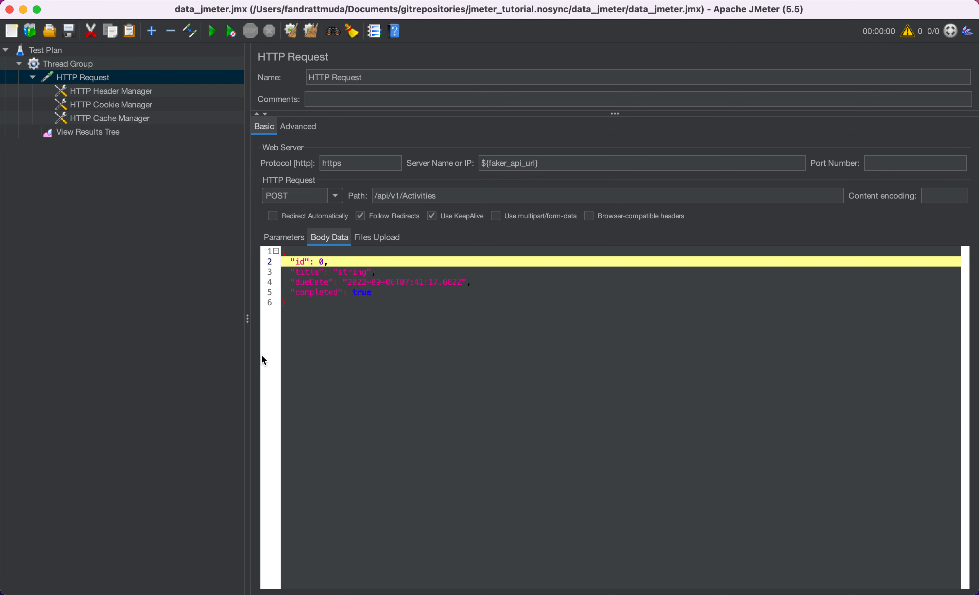
key(super+Up)
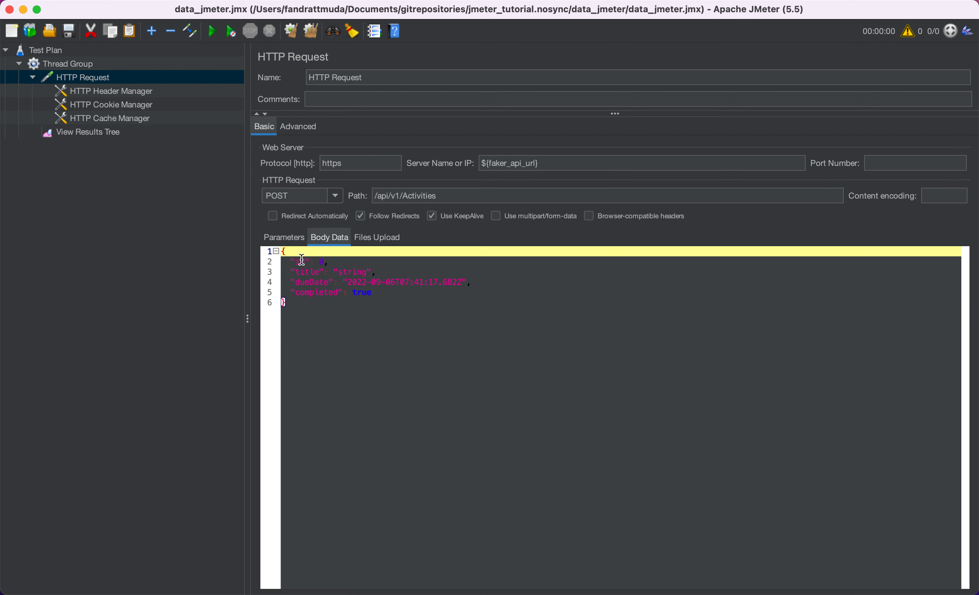
key(super+a)
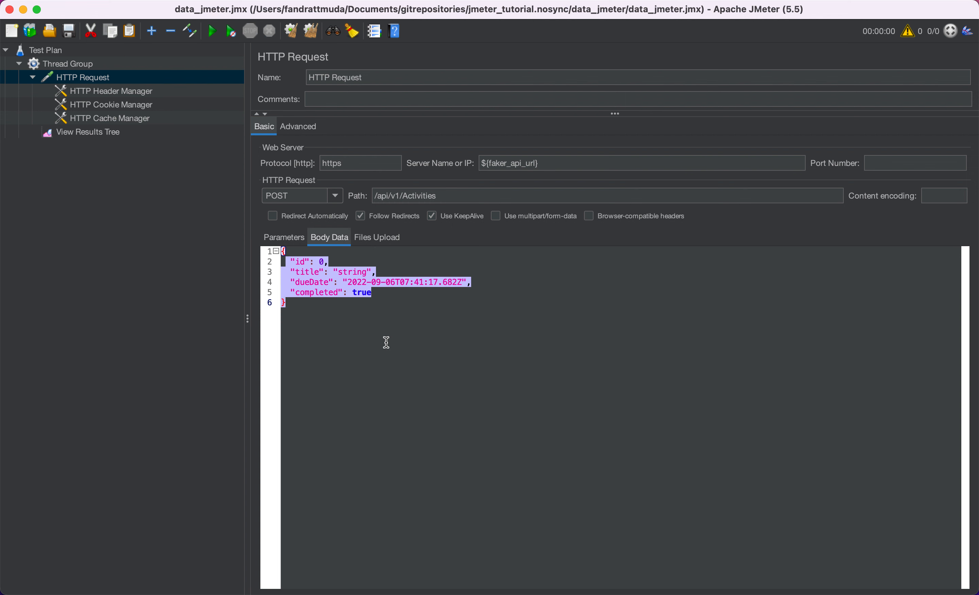
Step: Run the test plan and examine the HTTP Request's sampler result, request and response data in the View Results Tree
click(213, 32)
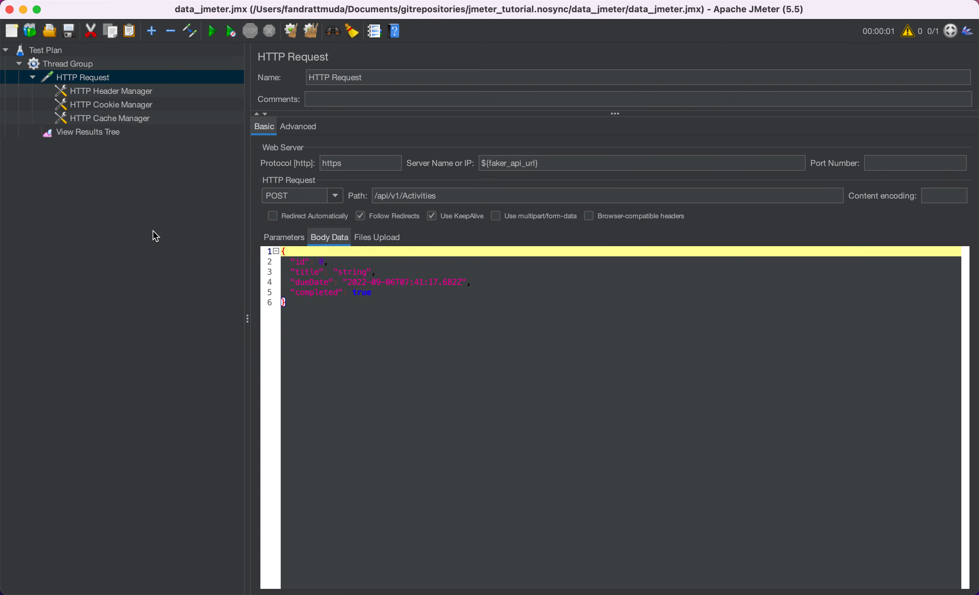
click(85, 133)
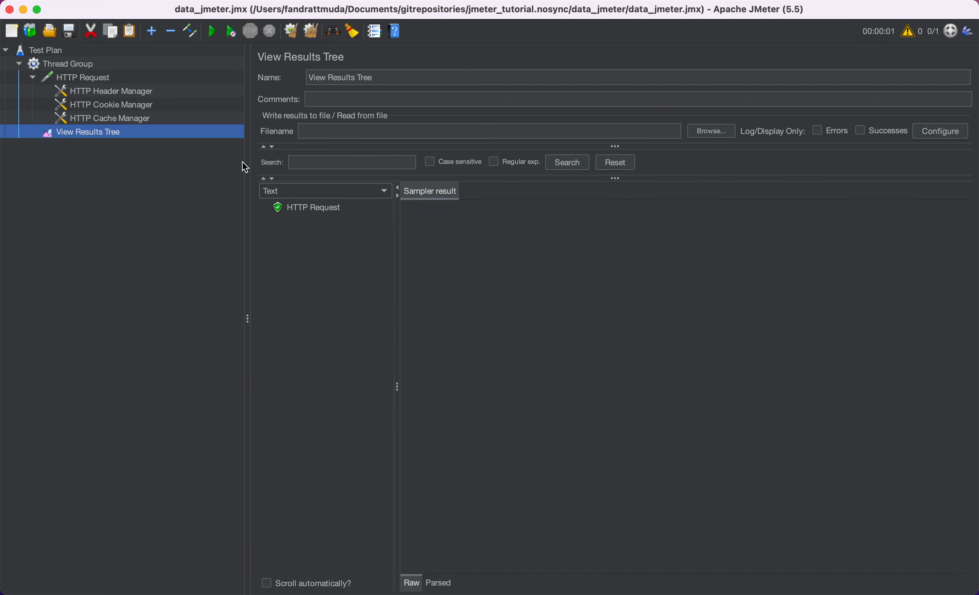
click(317, 213)
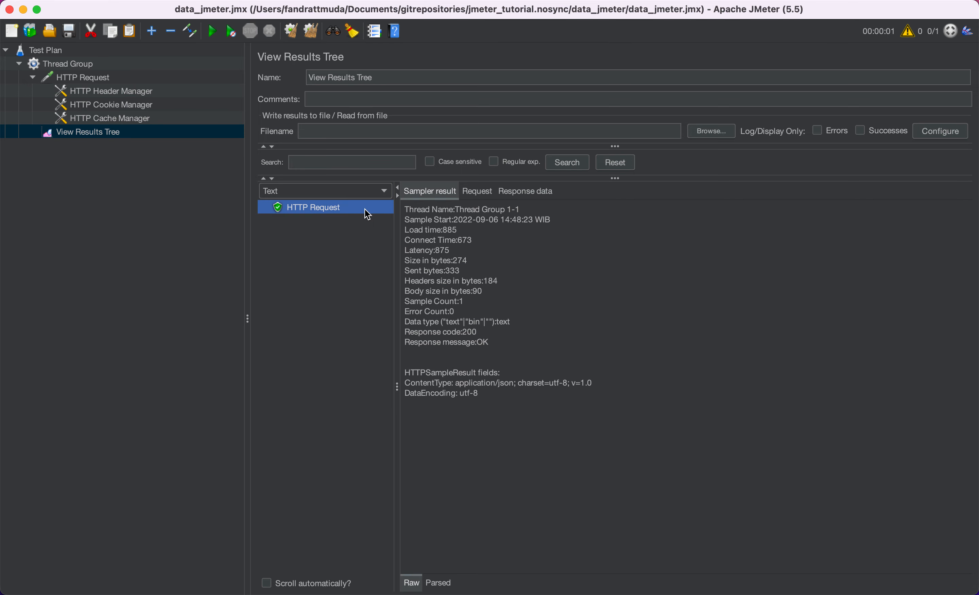
click(477, 192)
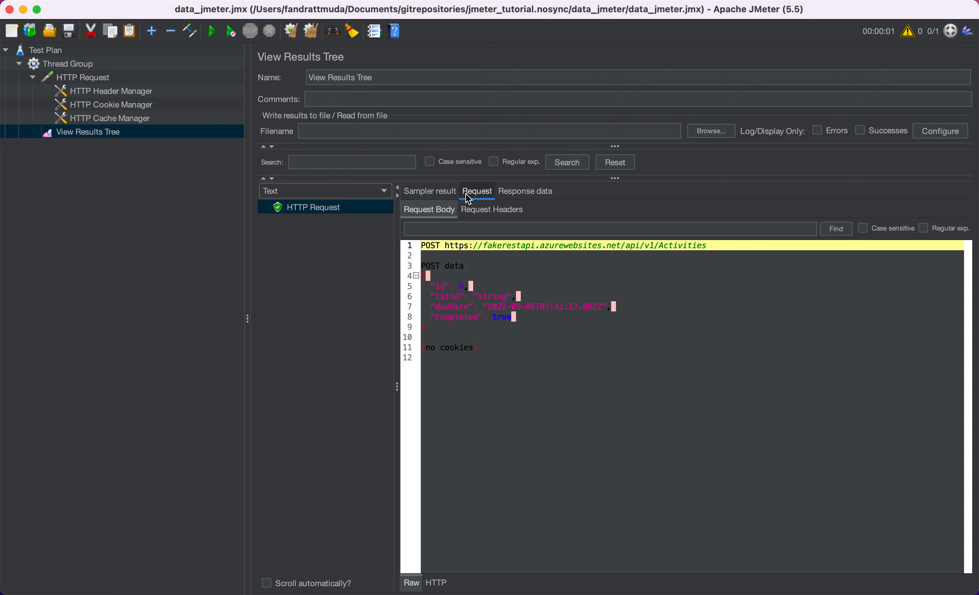
click(521, 193)
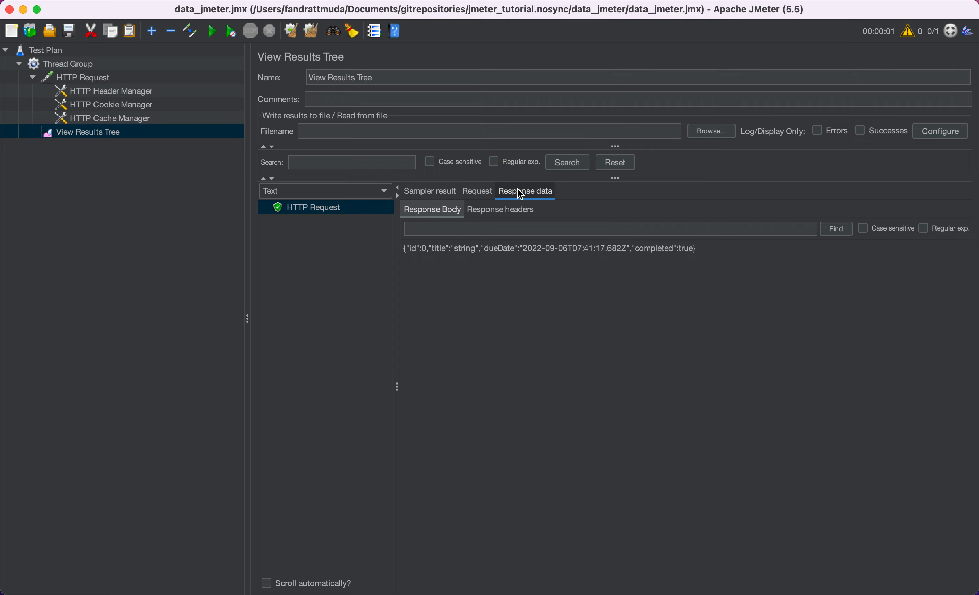
Step: Compare the response body in JMeter with the server response body on the API page in Safari
drag(498, 250, 725, 259)
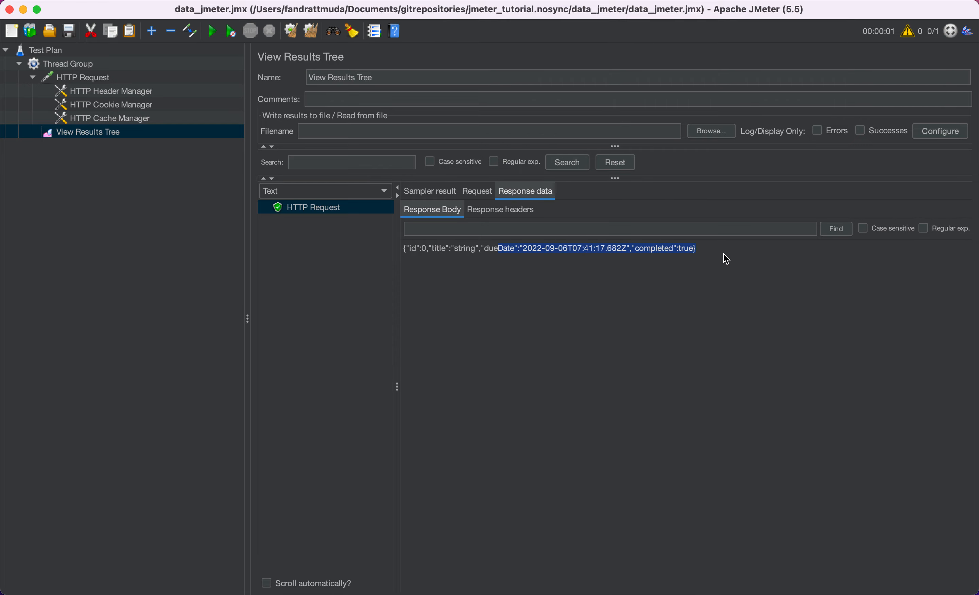
key(super+Tab)
scroll(239, 323, down, 6)
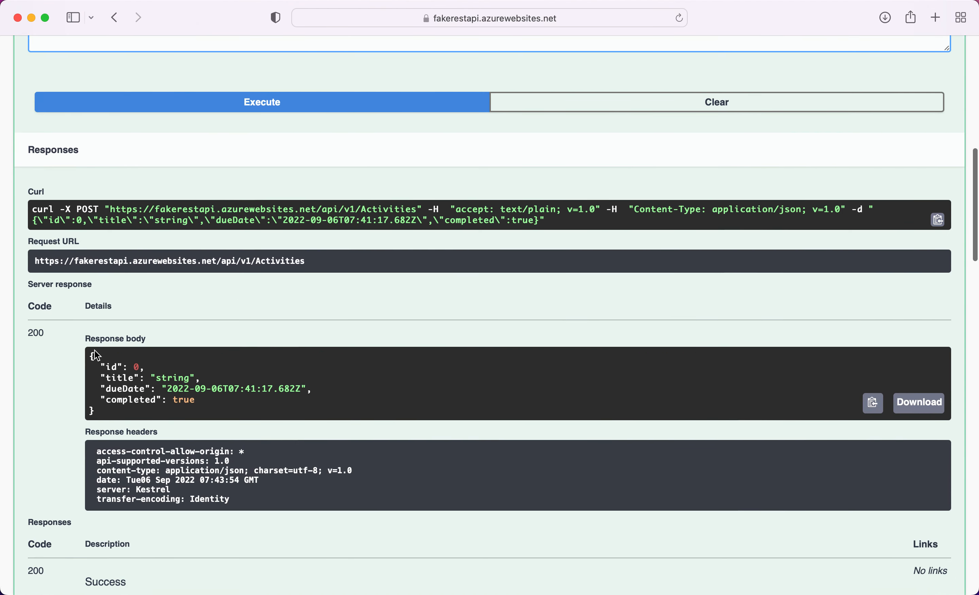
Step: Review the response body on the API page, and check the id, title and dueDate values in the HTTP Request's body data in JMeter
drag(91, 356, 205, 411)
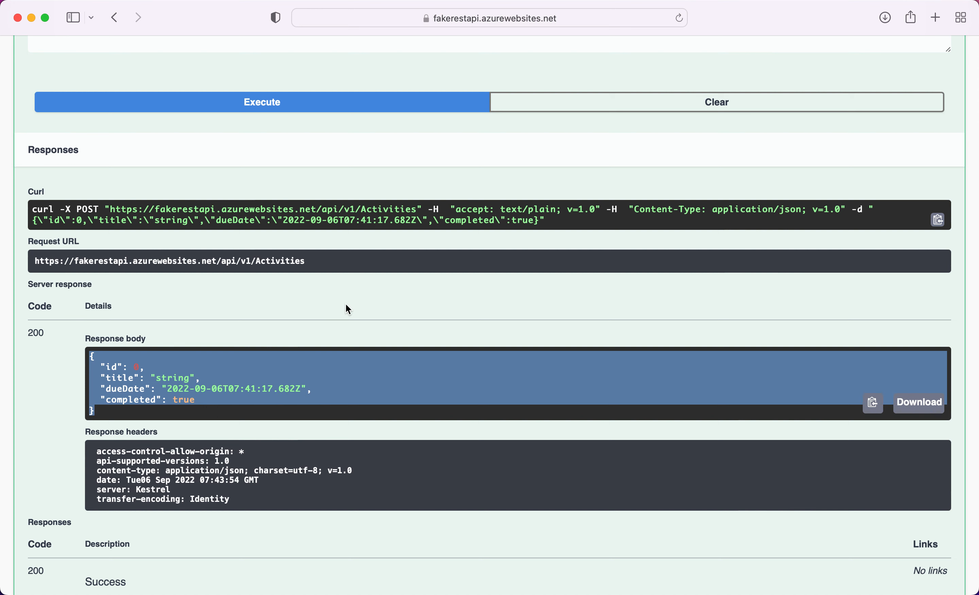
scroll(410, 305, up, 6)
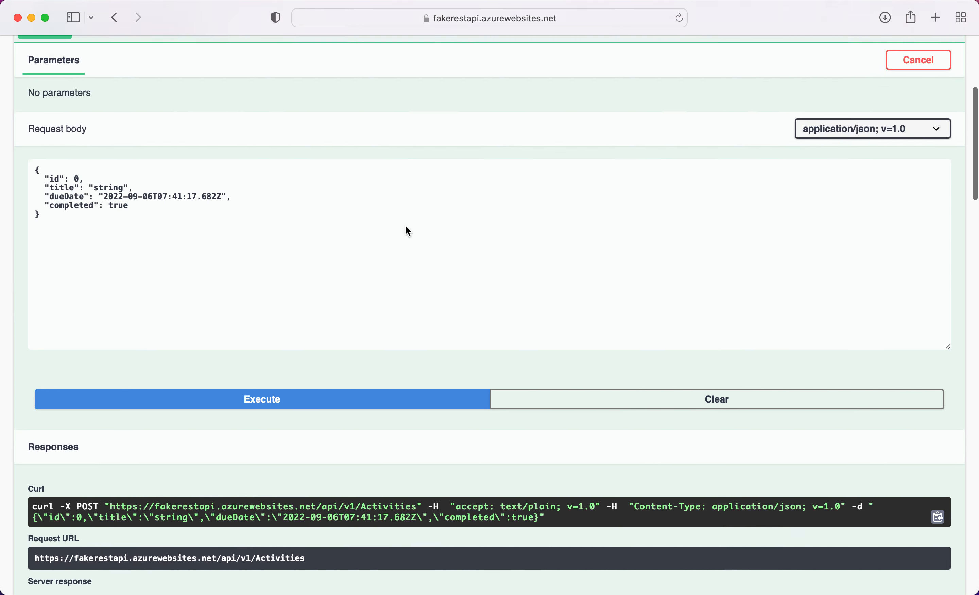
key(super+Tab)
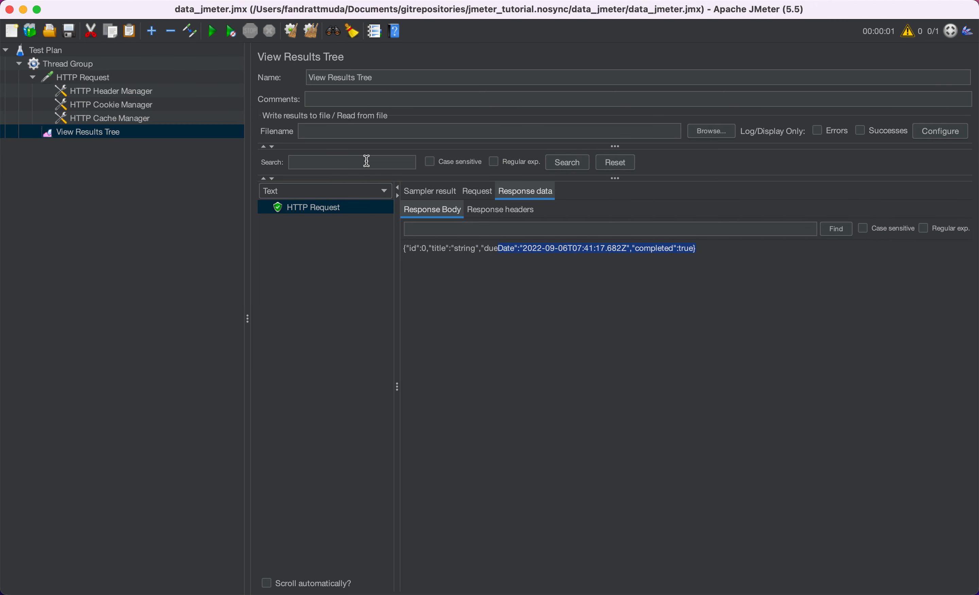
click(308, 36)
click(111, 76)
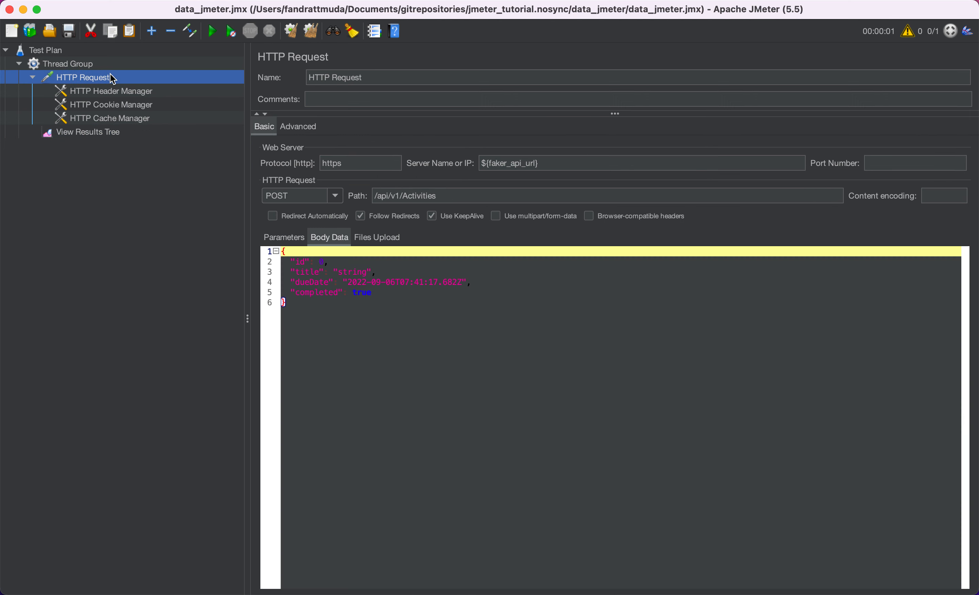
click(321, 272)
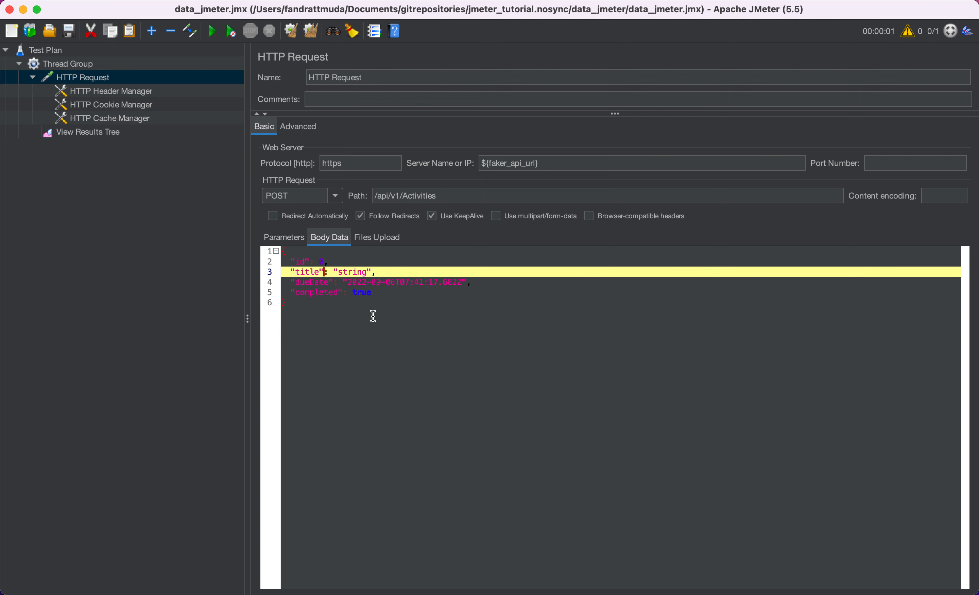
key(Up)
key(Home)
key(shift+End)
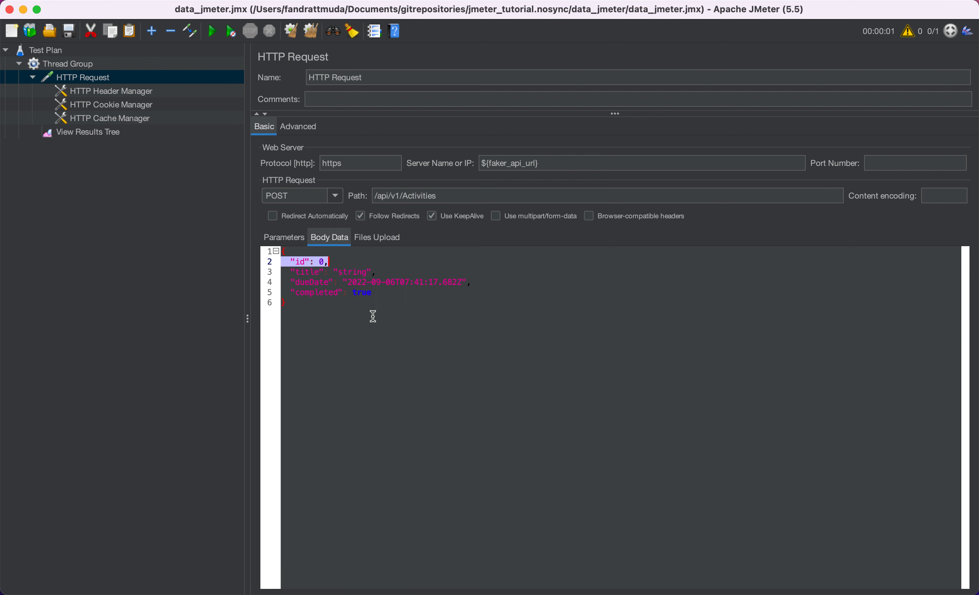
click(319, 260)
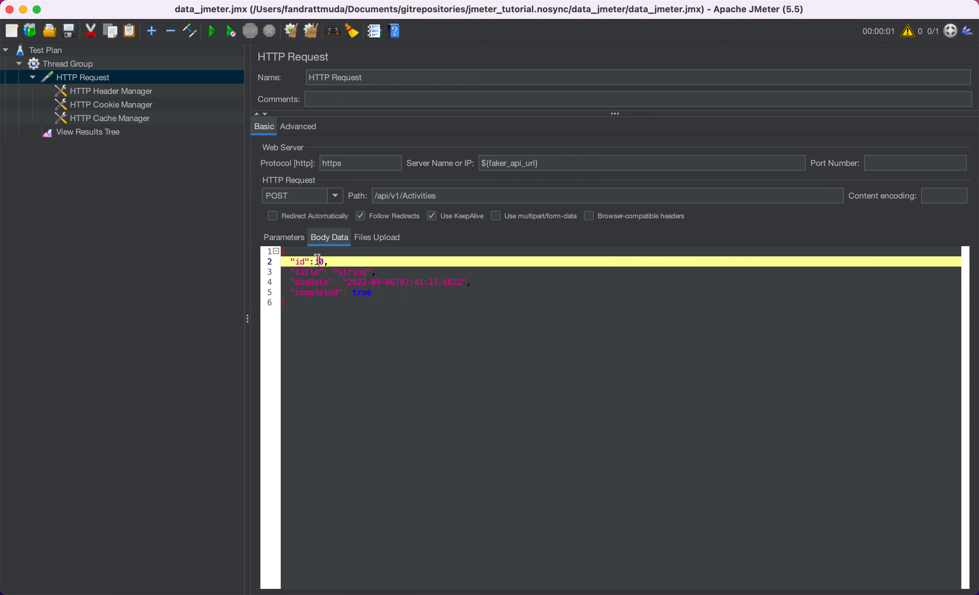
double_click(356, 282)
double_click(348, 272)
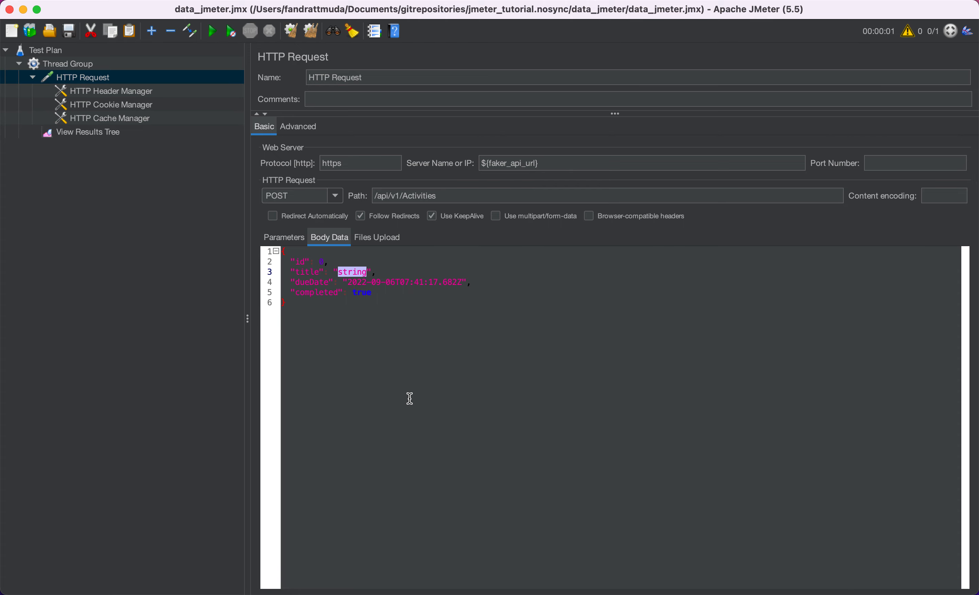
Step: Switch to the data.csv spreadsheet and examine the test_number, test_type and id columns
key(super+Tab)
key(super+Tab)
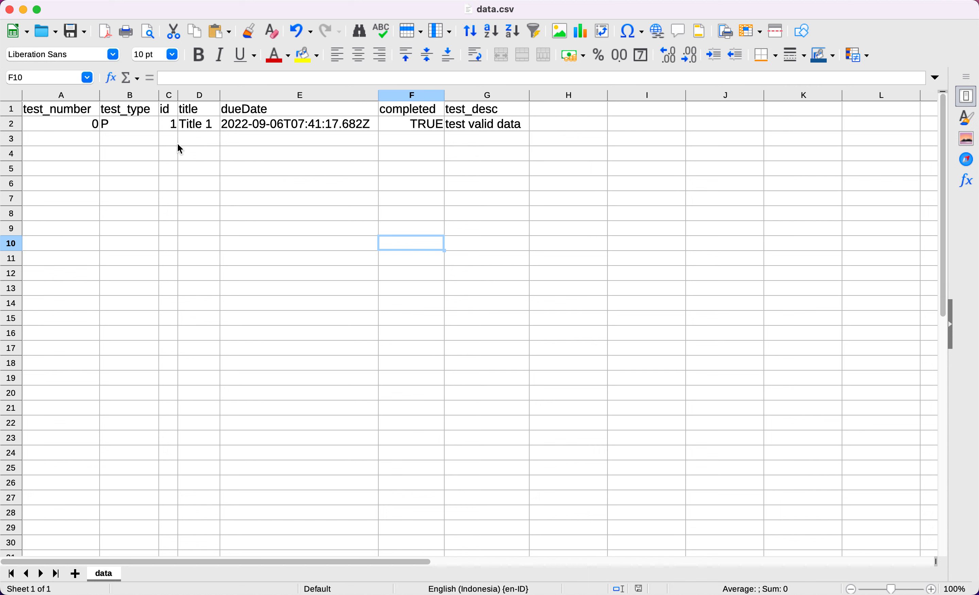
click(63, 126)
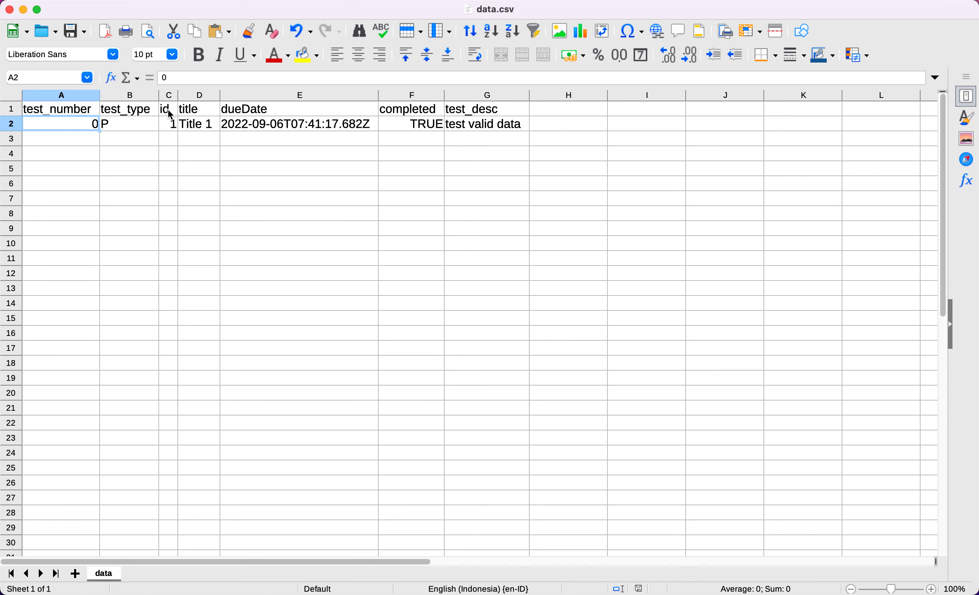
click(74, 114)
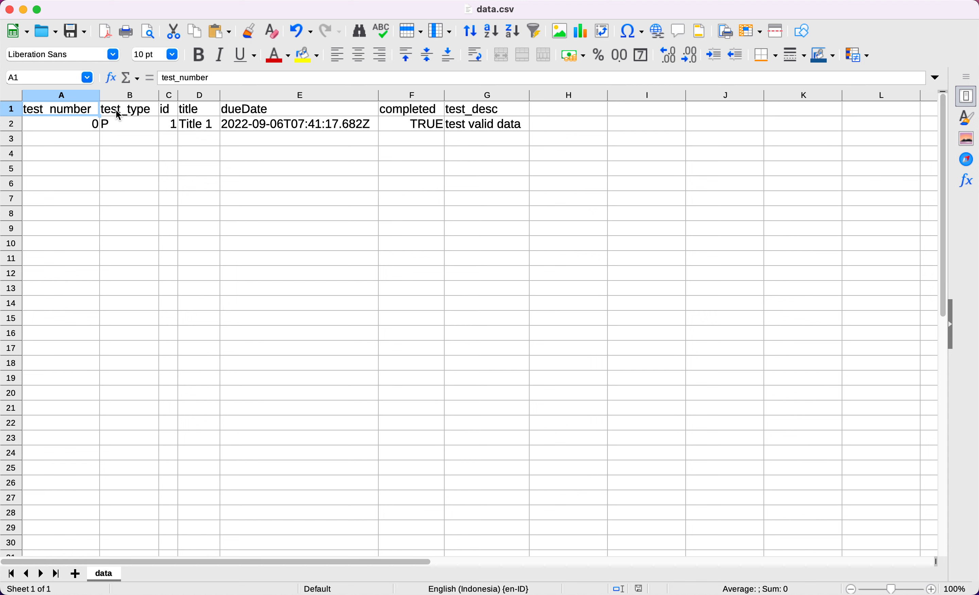
click(118, 114)
click(74, 109)
click(128, 116)
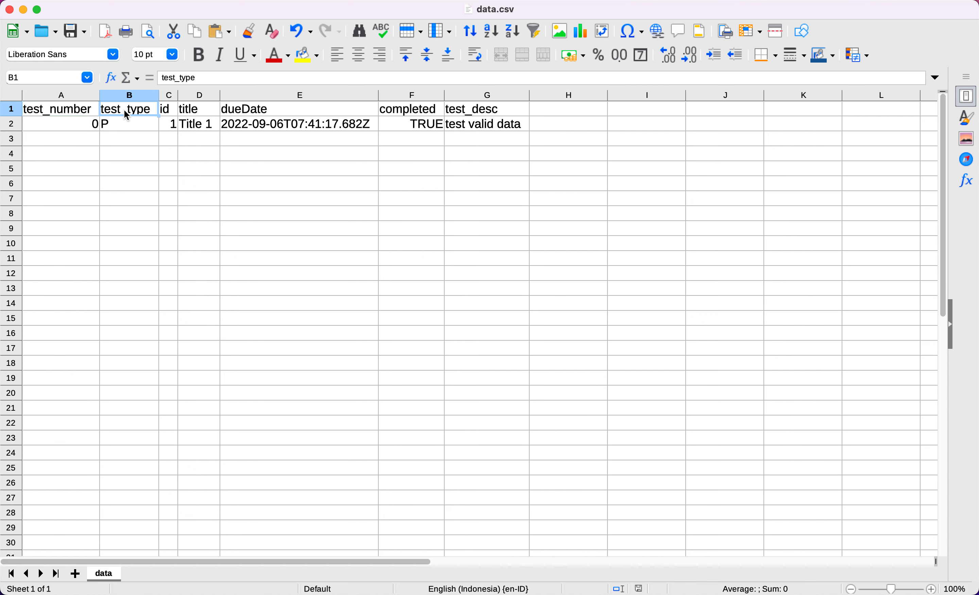
click(168, 115)
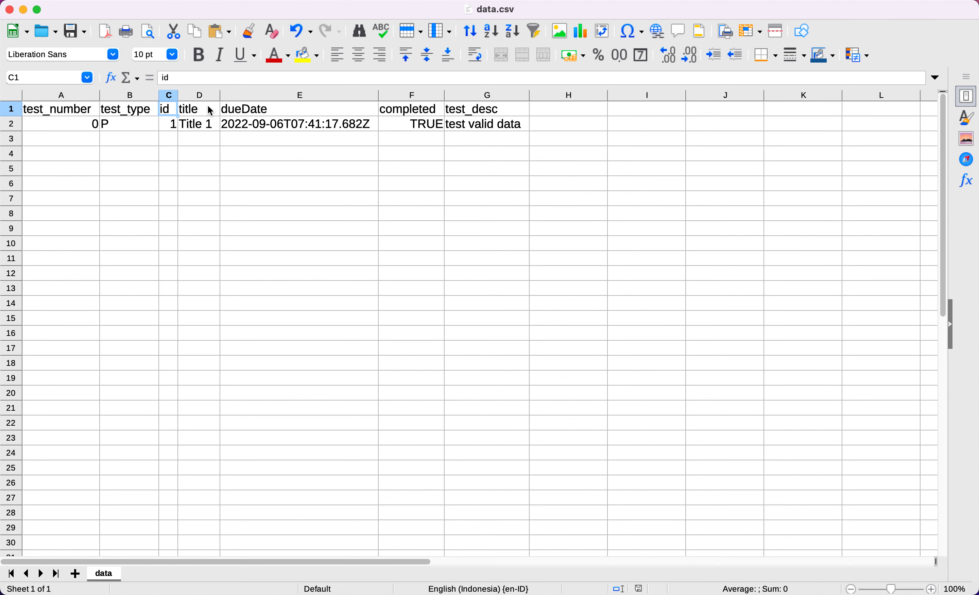
Step: Switch to the API page in Safari and check the id, title and completed field names in the request body
key(super+Tab)
key(super+Tab)
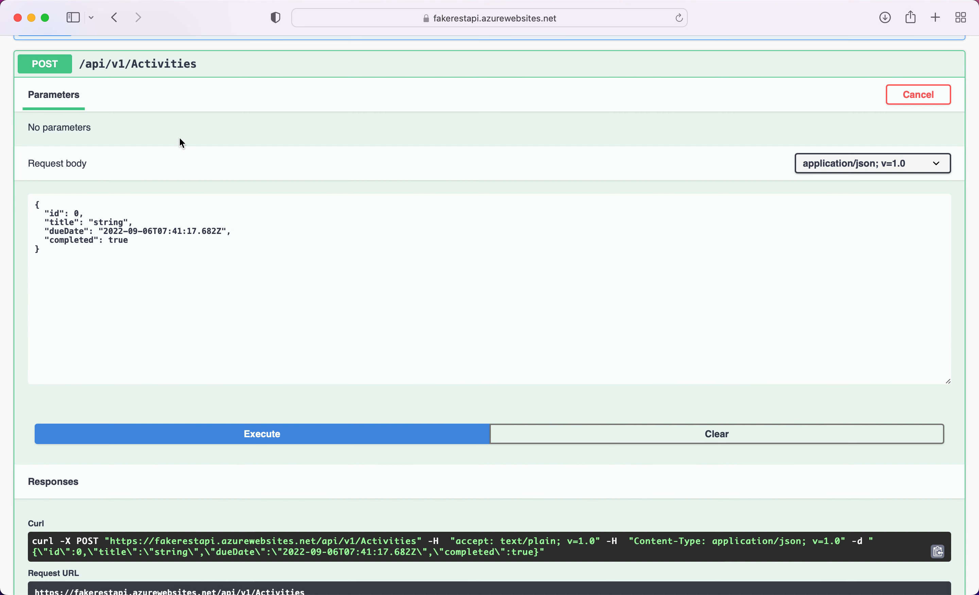
click(54, 215)
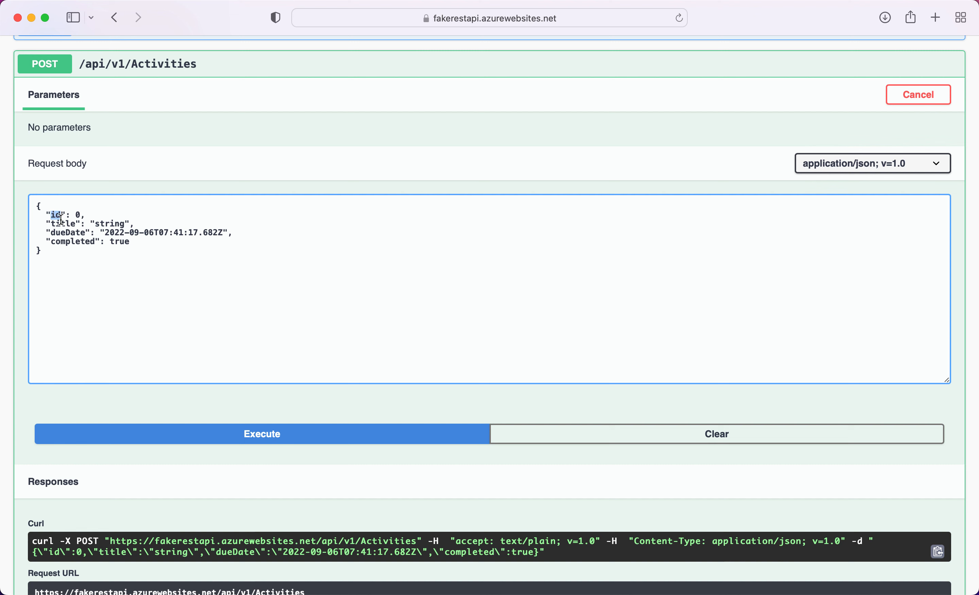
double_click(67, 223)
click(62, 241)
Step: Return to the data.csv spreadsheet and examine the test_desc column and the title and id values of the first data row
key(super+Tab)
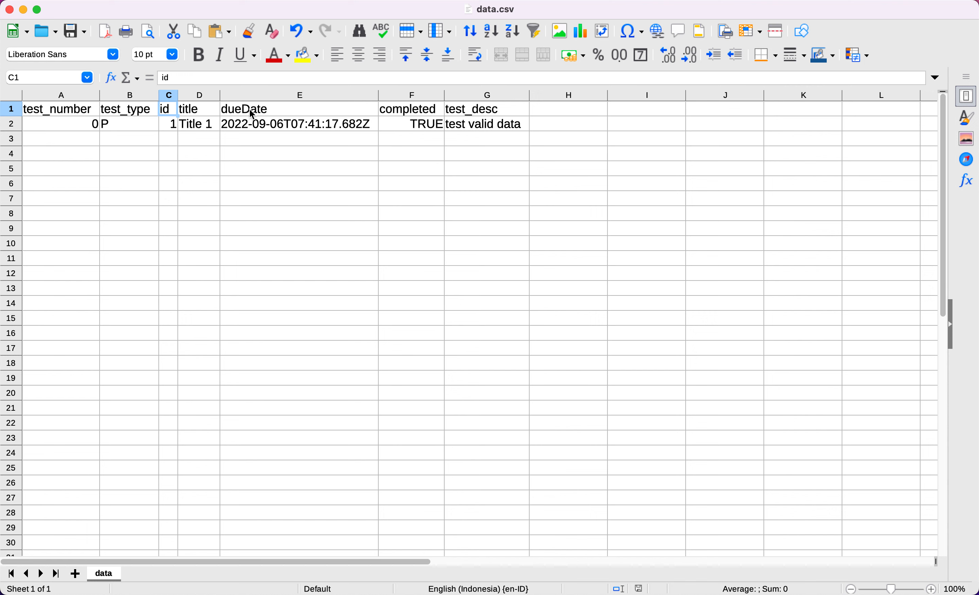
click(484, 114)
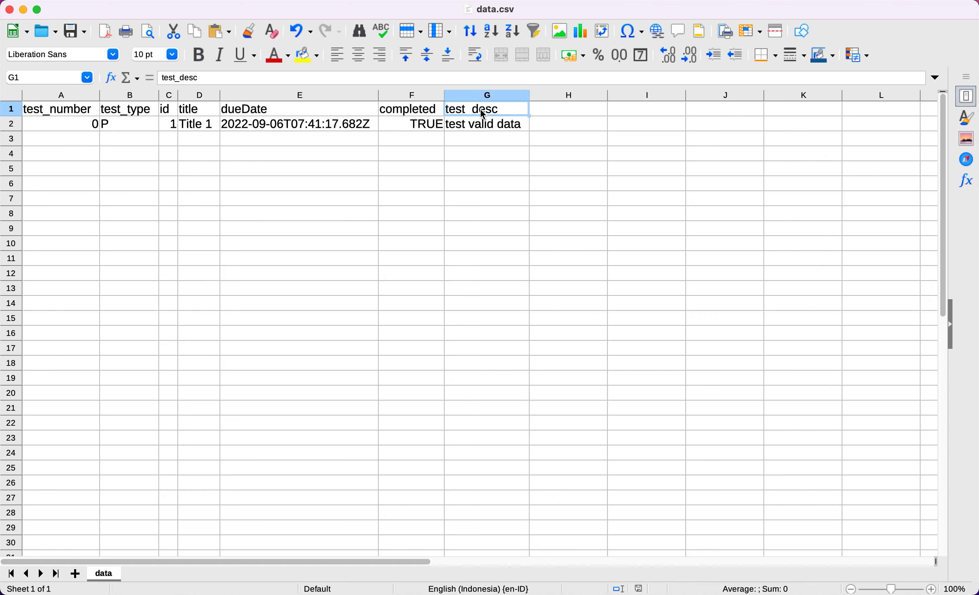
click(487, 126)
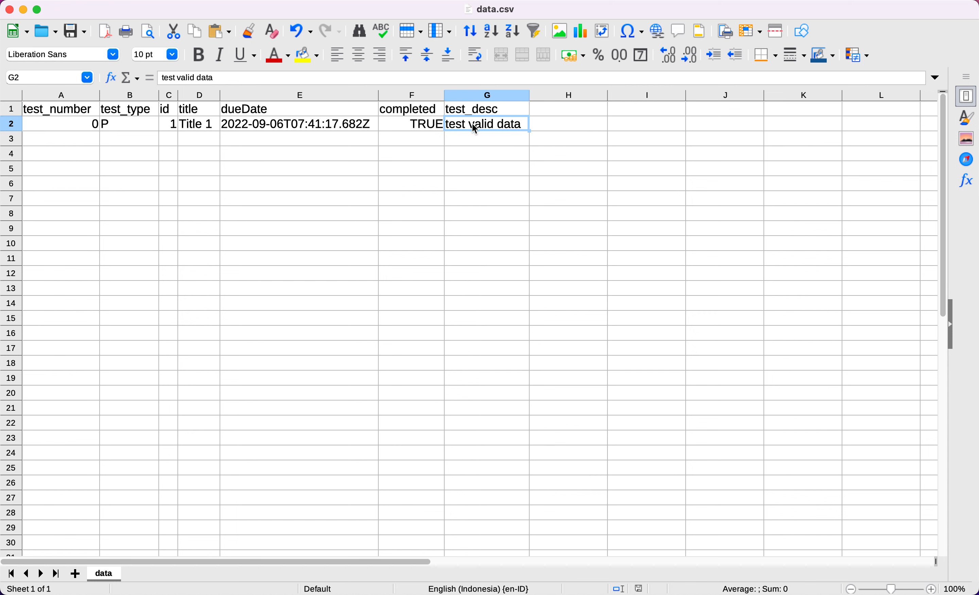
click(47, 145)
click(207, 129)
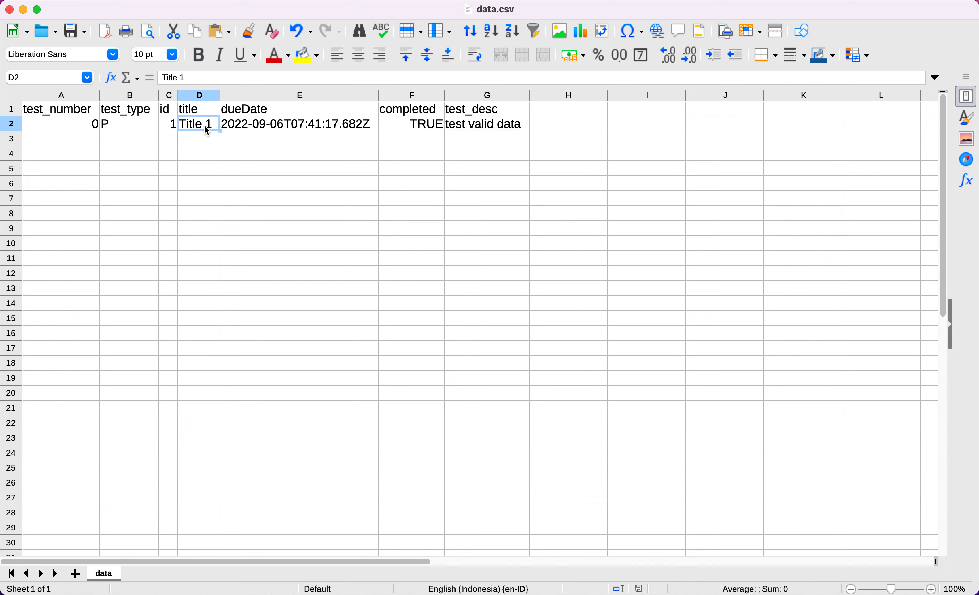
click(172, 124)
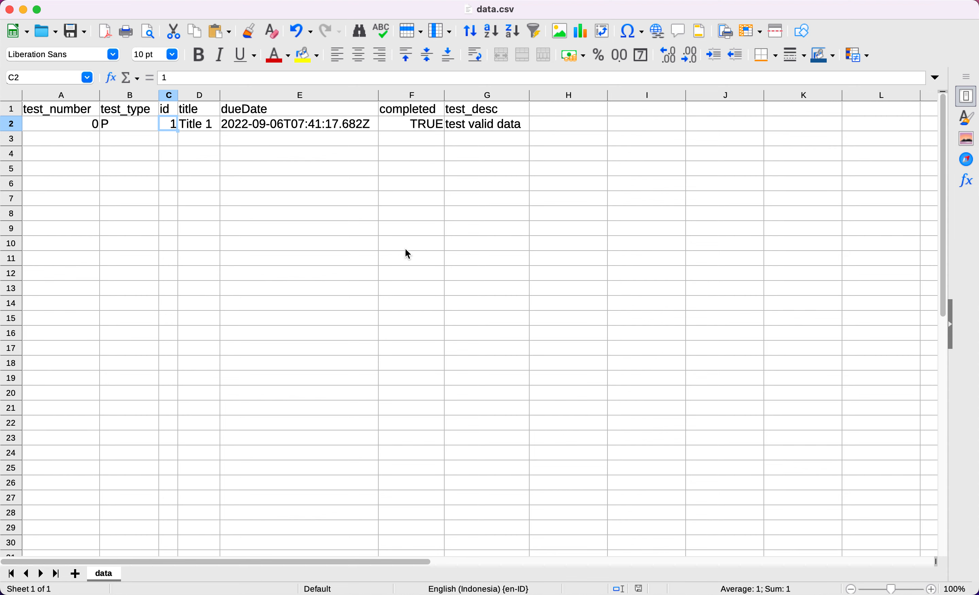
Step: Switch to JMeter and compare the POST data in the View Results Tree with the HTTP Request's body data
key(super+Tab)
key(super+Tab)
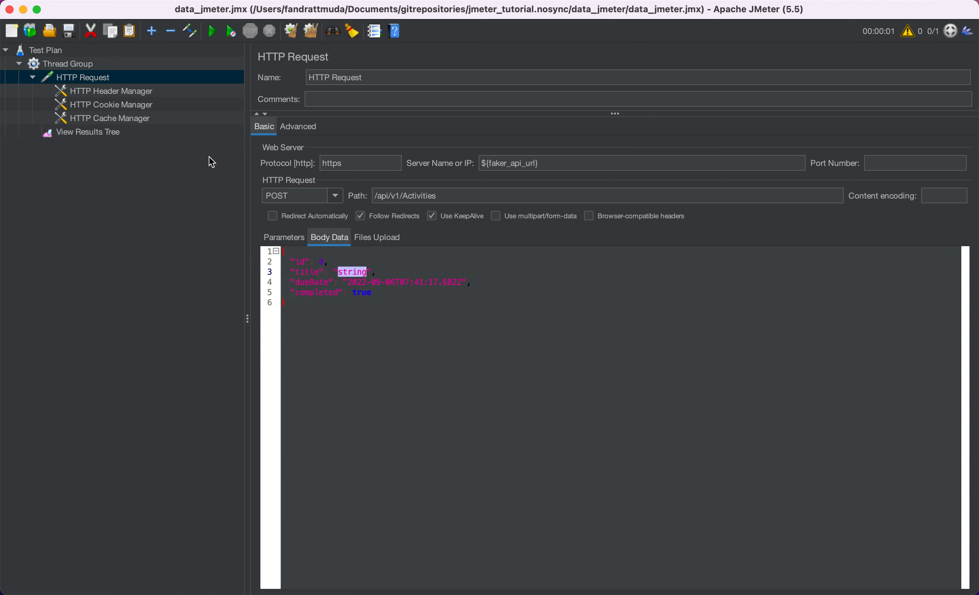
click(126, 131)
click(218, 34)
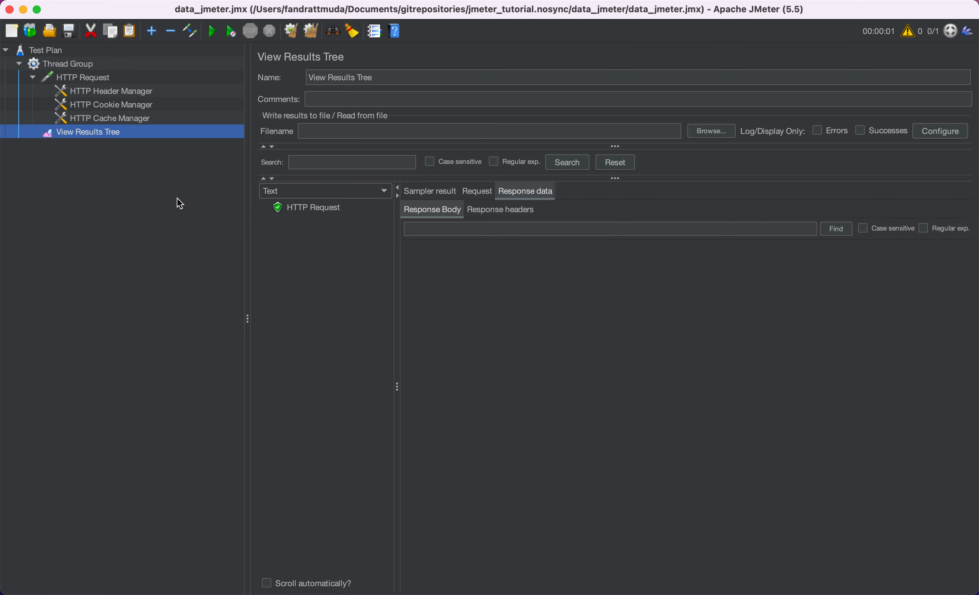
click(319, 207)
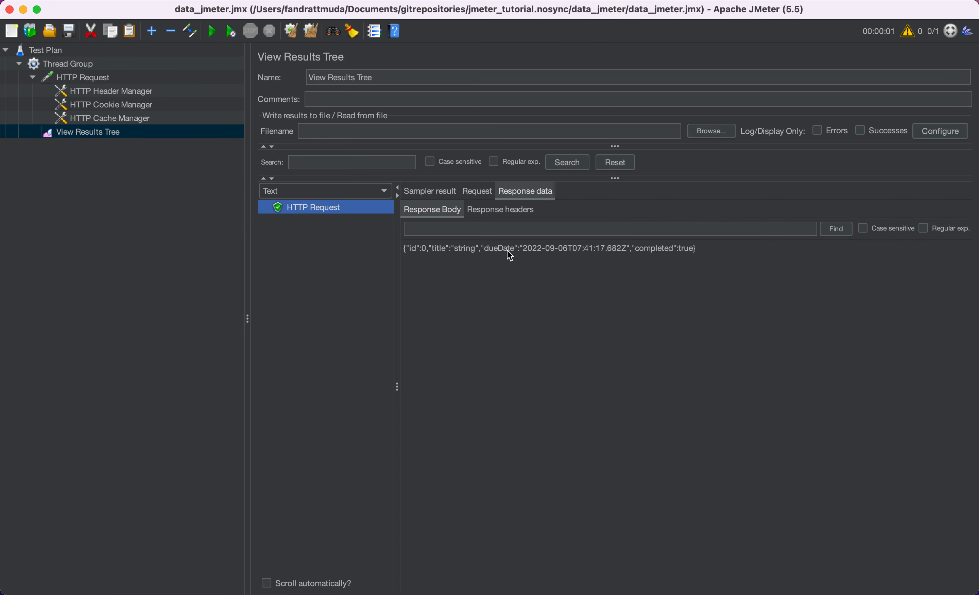
click(475, 196)
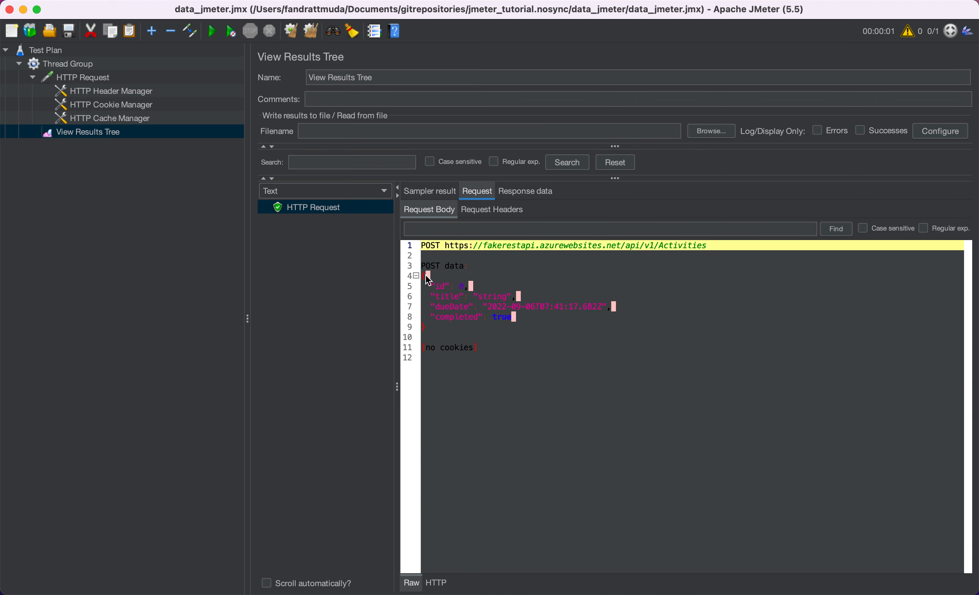
drag(422, 266, 502, 368)
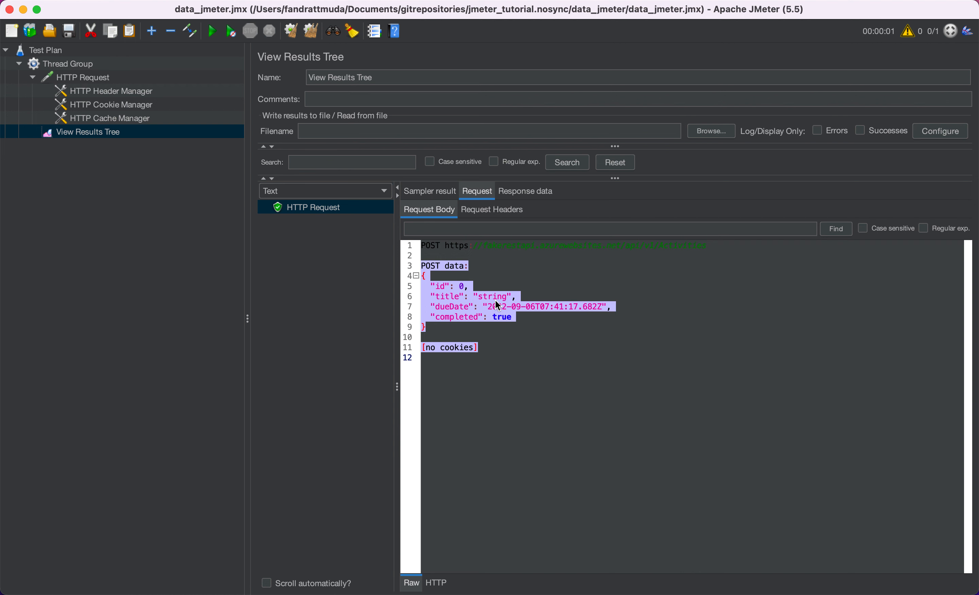
click(87, 81)
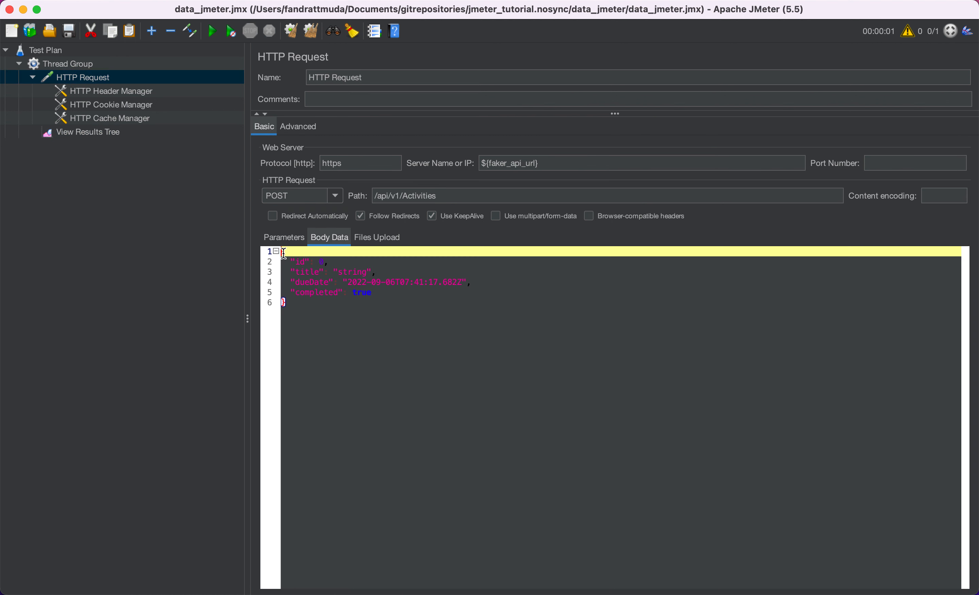
drag(284, 253, 318, 336)
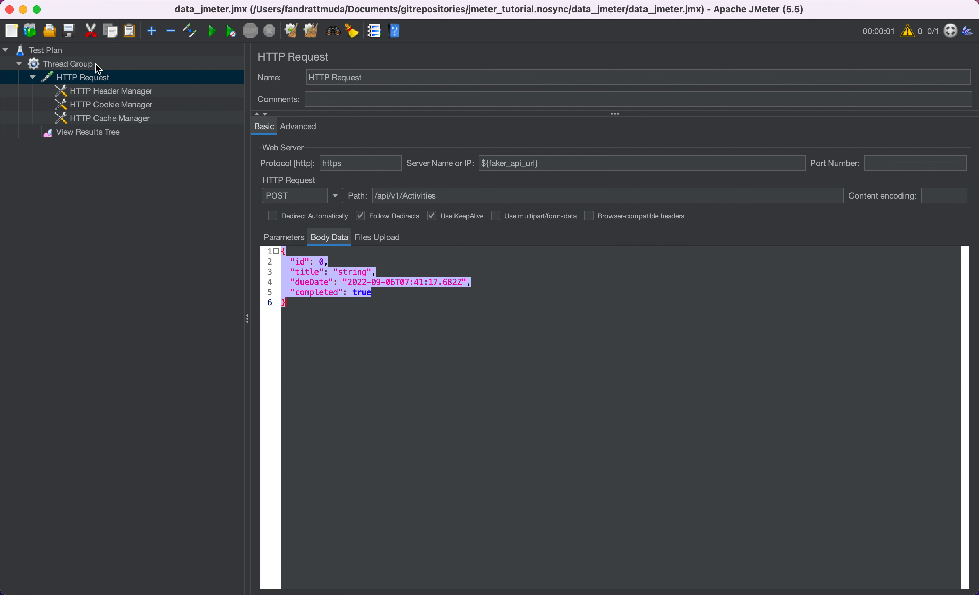
Step: Add a CSV Data Set Config to the HTTP Request and set its filename to data.csv
right_click(86, 79)
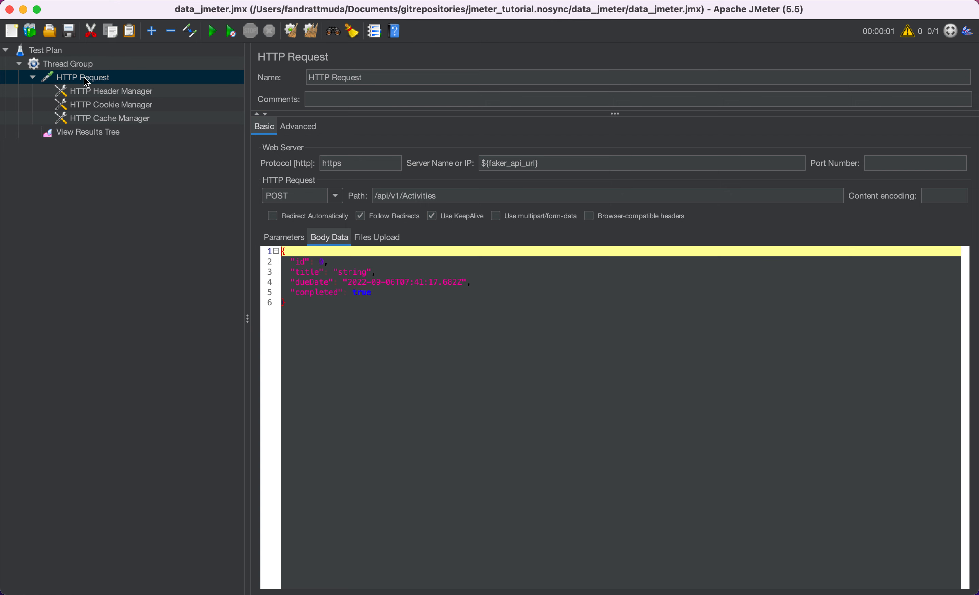
mouse_move(154, 90)
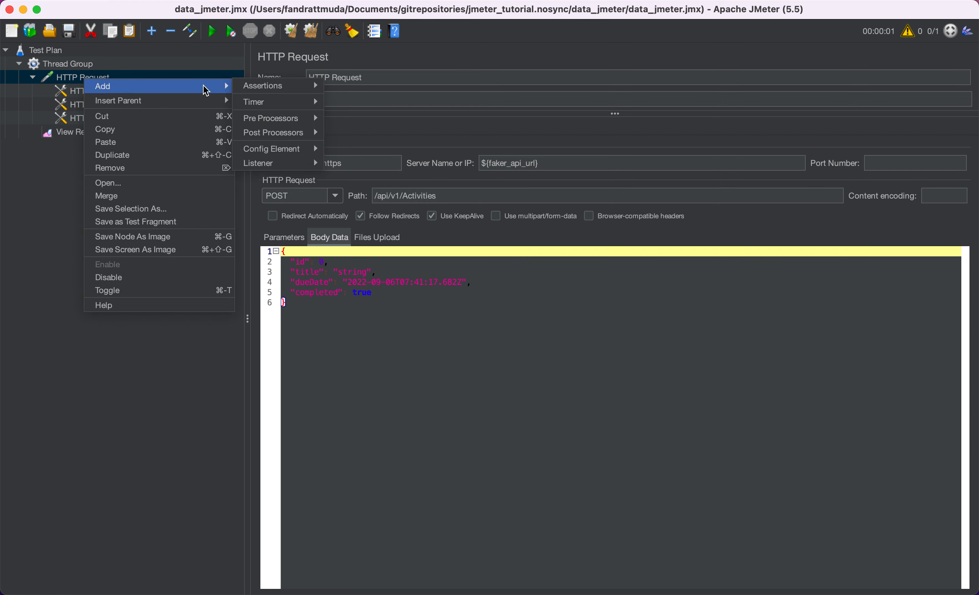
mouse_move(287, 166)
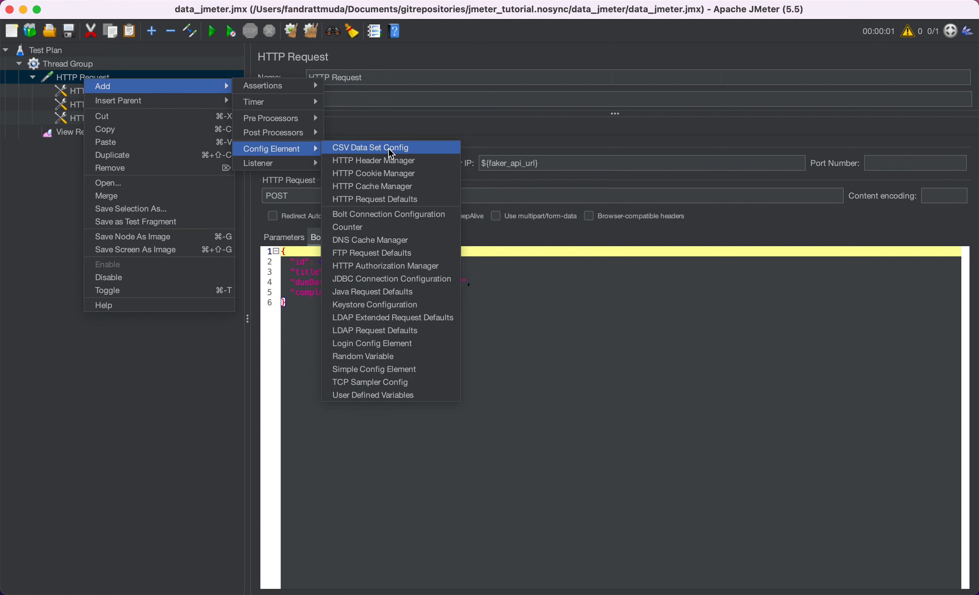
click(419, 151)
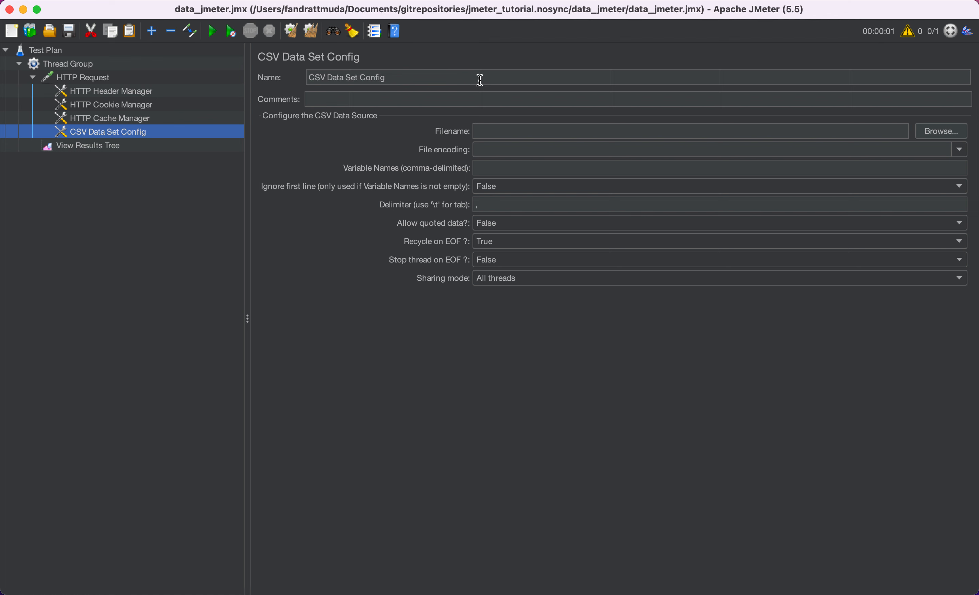
click(873, 131)
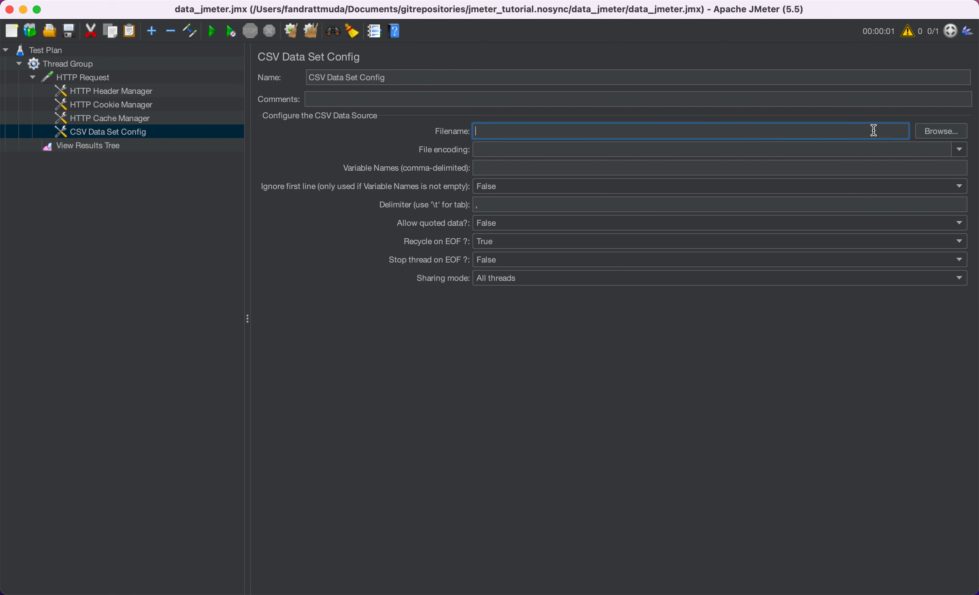
text(data.csv)
click(476, 131)
click(508, 132)
drag(508, 132, 473, 136)
key(Left)
text(/folder_name)
key(BackSpace)
key(BackSpace)
key(BackSpace)
key(BackSpace)
key(BackSpace)
key(BackSpace)
key(BackSpace)
key(BackSpace)
key(BackSpace)
key(BackSpace)
key(BackSpace)
key(BackSpace)
Step: Set the CSV Data Set Config to ignore the first line (True)
click(521, 131)
click(500, 186)
click(514, 202)
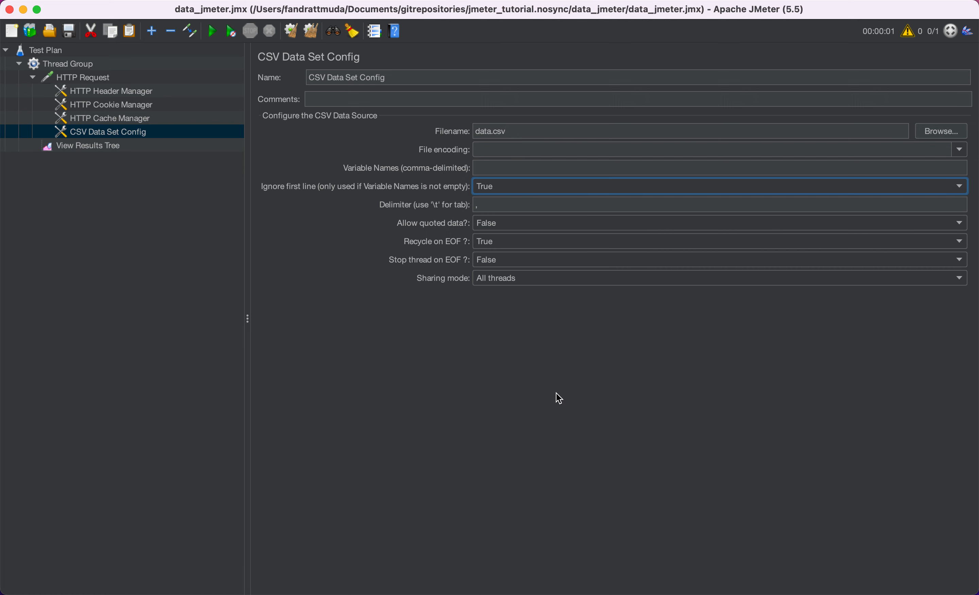
Step: Switch to the data.csv spreadsheet and examine the dueDate column's header and first data value
key(super+Tab)
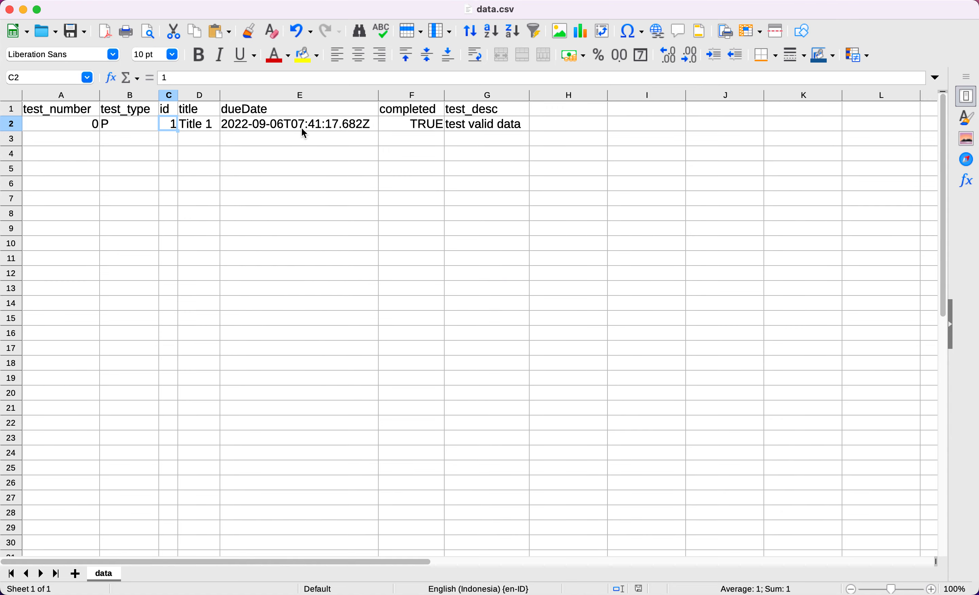
click(256, 107)
click(271, 126)
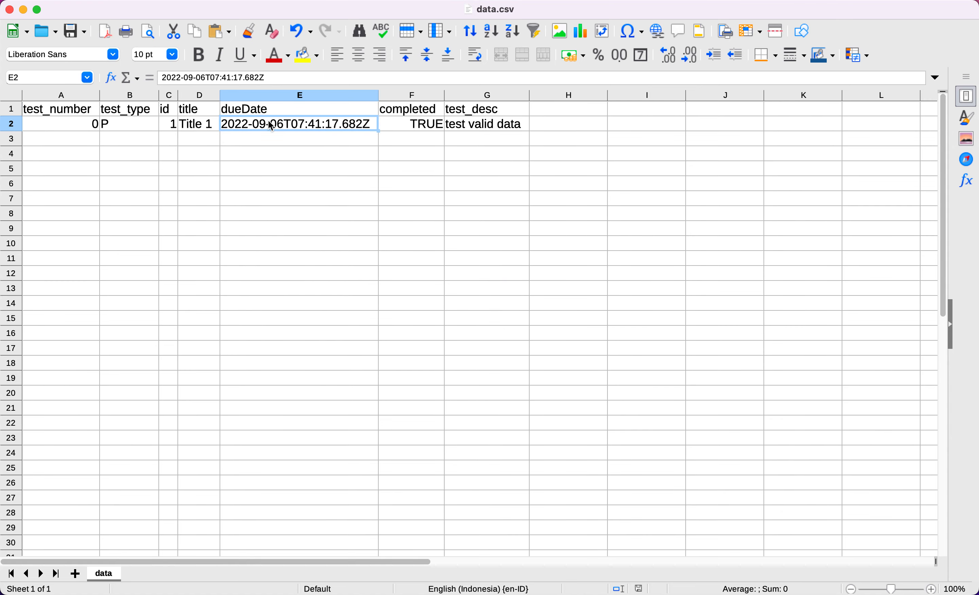
Step: Return to JMeter and set both Allow quoted data and Stop thread on EOF to True in the CSV Data Set Config
key(super+Tab)
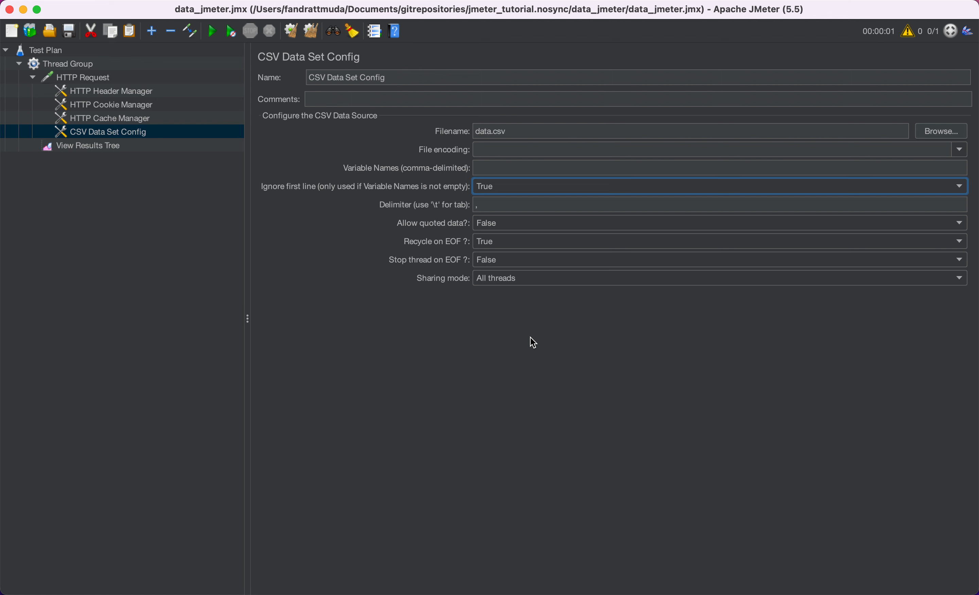
click(518, 223)
click(499, 239)
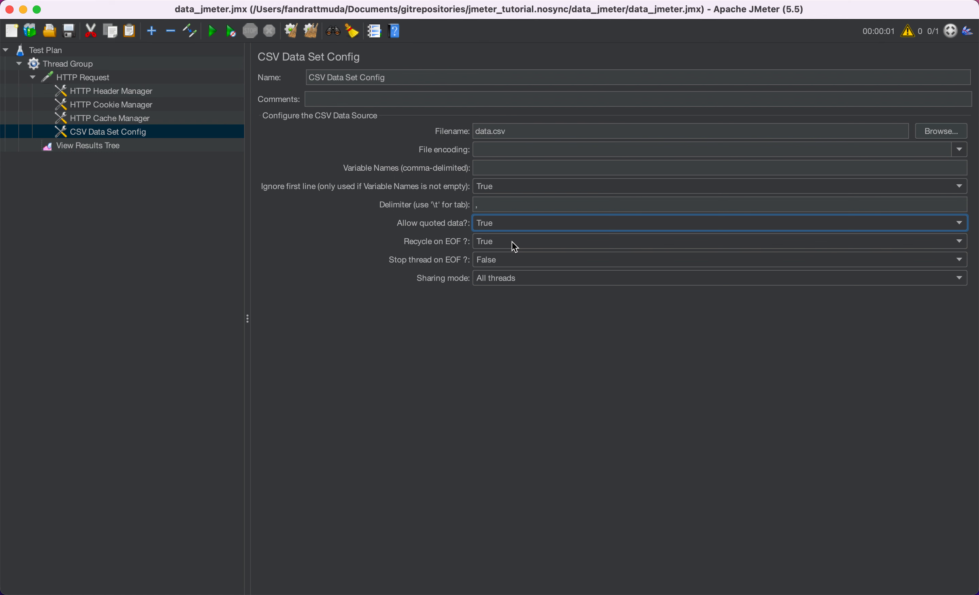
click(502, 264)
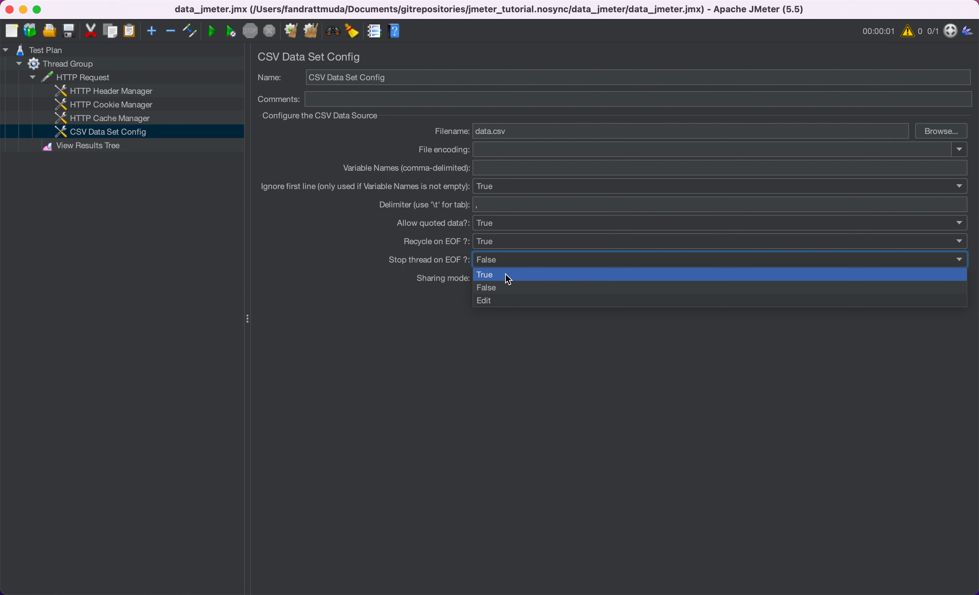
click(507, 276)
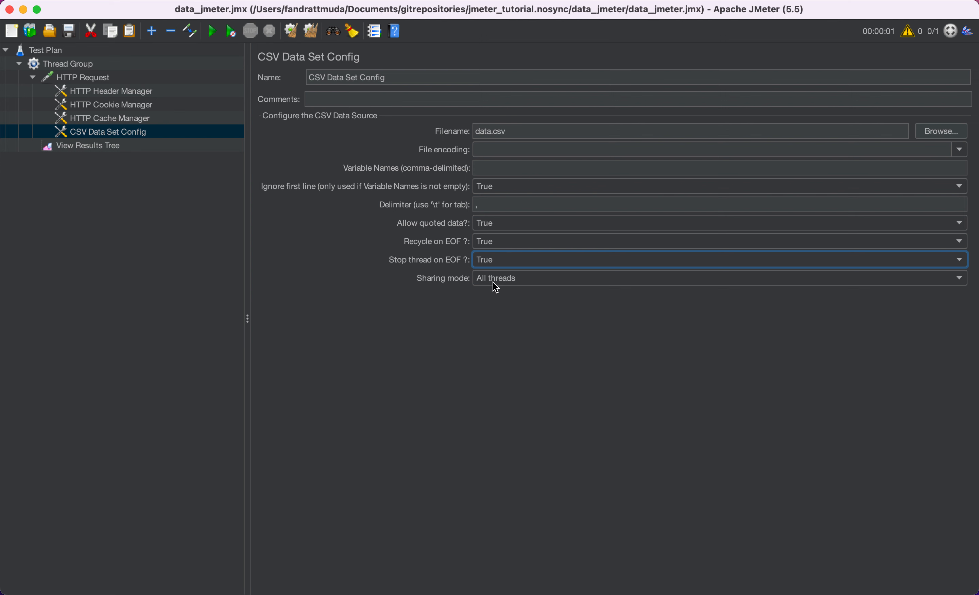
Step: Keep the CSV Data Set Config's sharing mode at All threads and set its file encoding to UTF-8
click(496, 287)
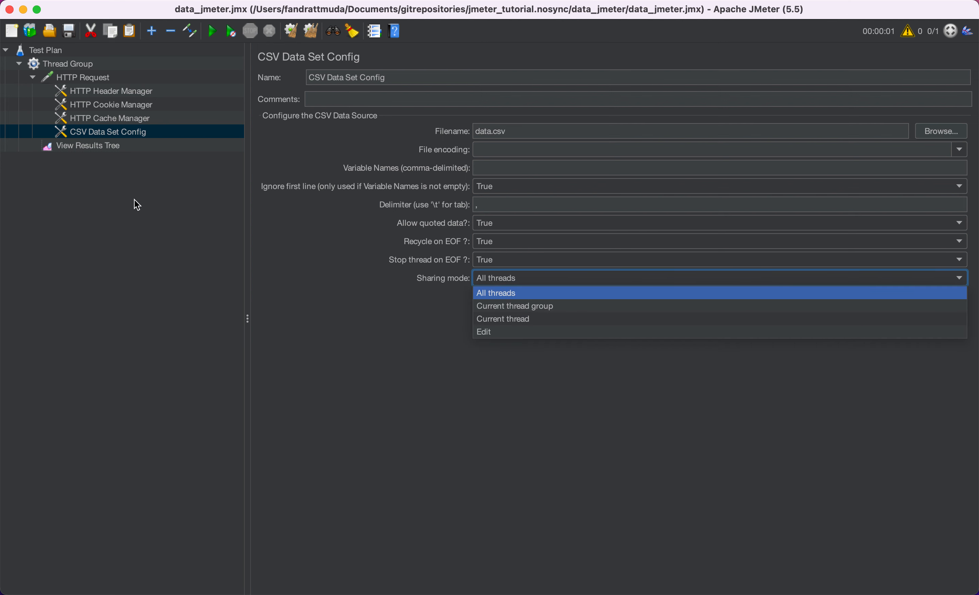
click(408, 354)
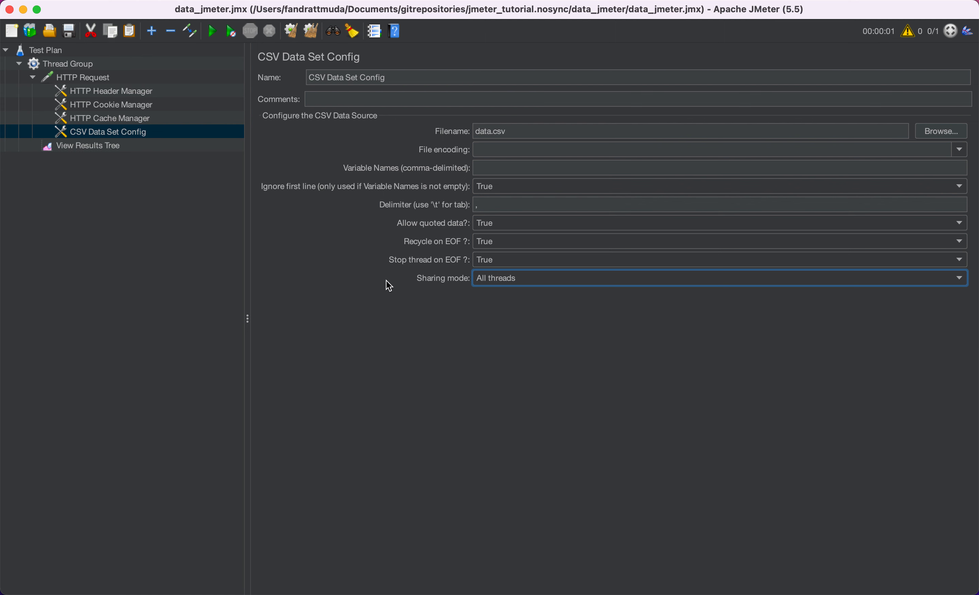
click(961, 150)
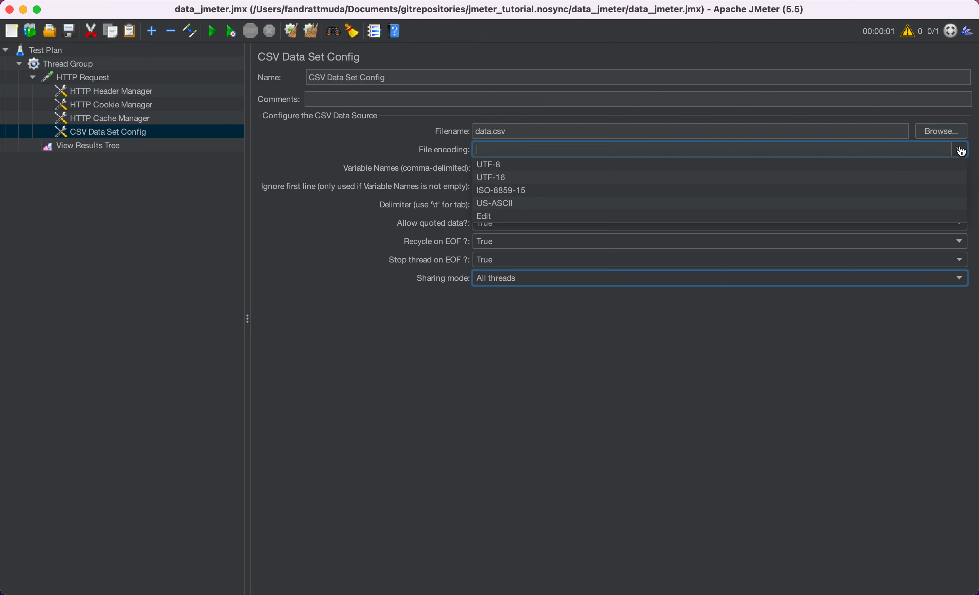
click(493, 168)
click(492, 168)
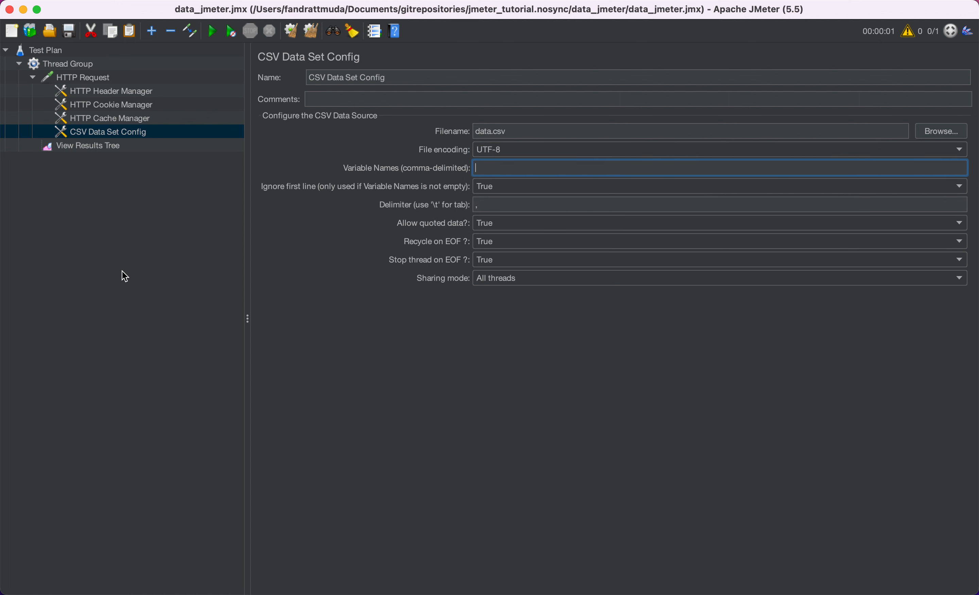
Step: Replace the id value in the HTTP Request's body data with the variable ${id}
click(101, 80)
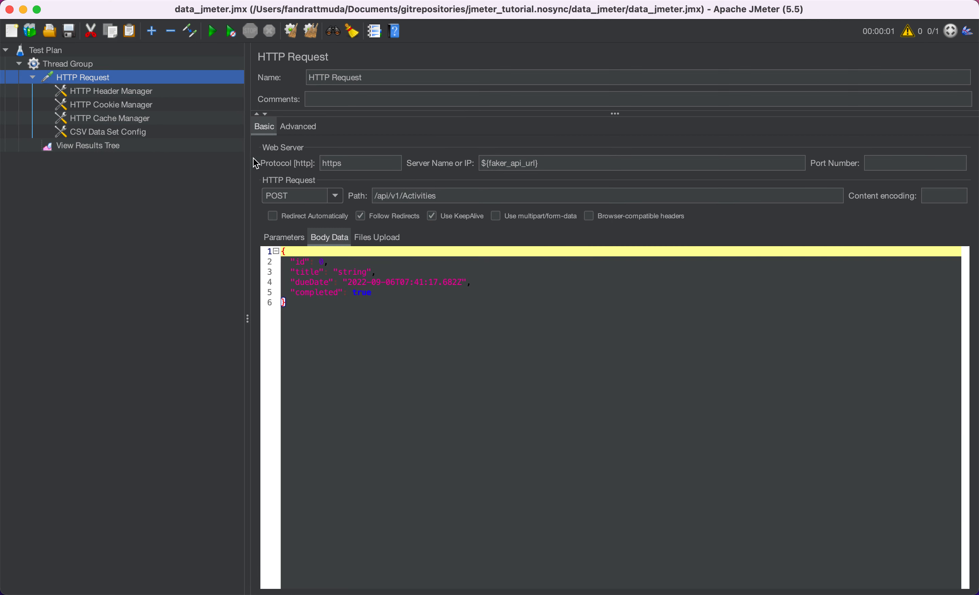
click(315, 262)
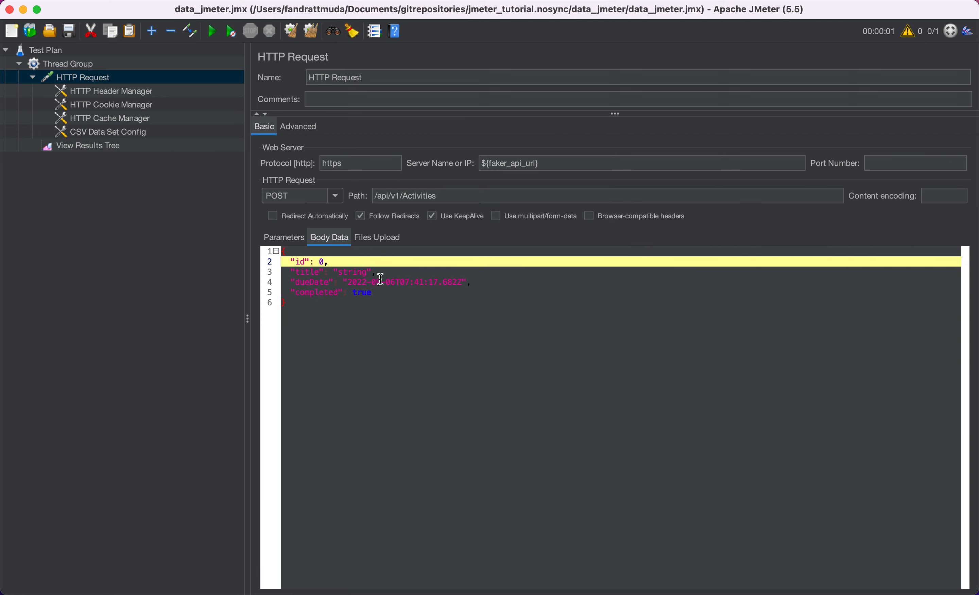
key(shift+Right)
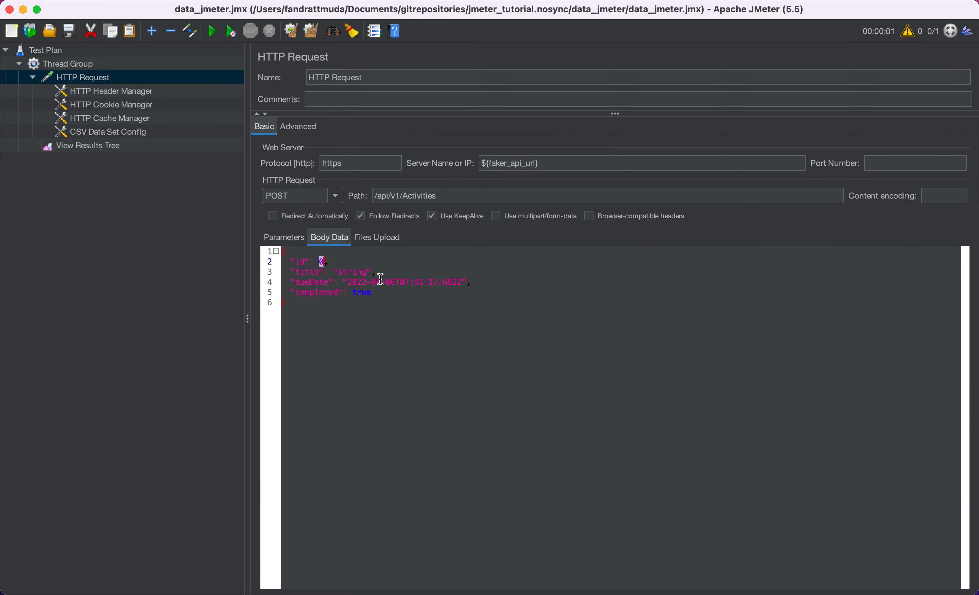
text(${})
key(Left)
text(id)
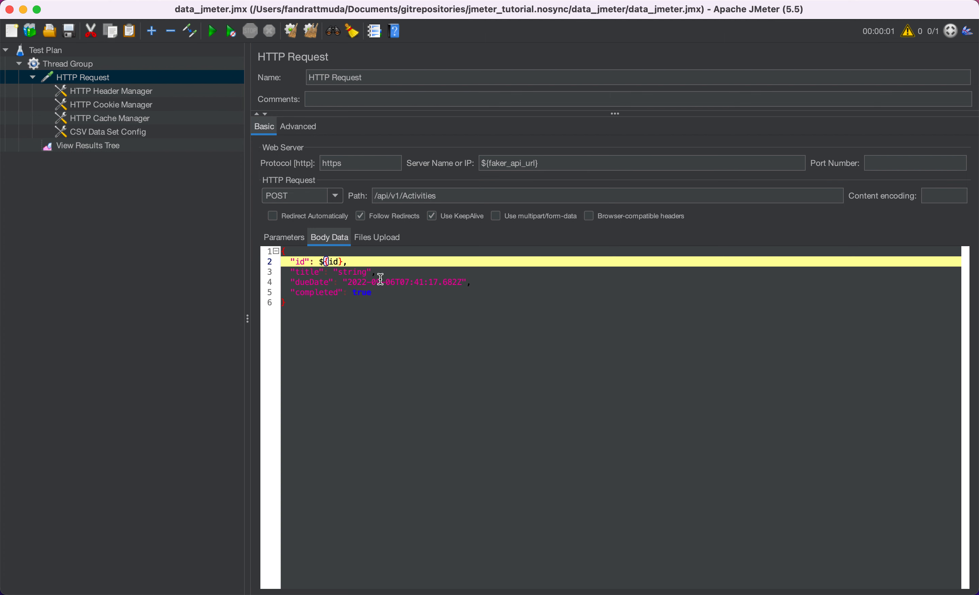
key(Up)
Step: Check the id column header in the data.csv spreadsheet, then return to the HTTP Request in JMeter
key(super+Tab)
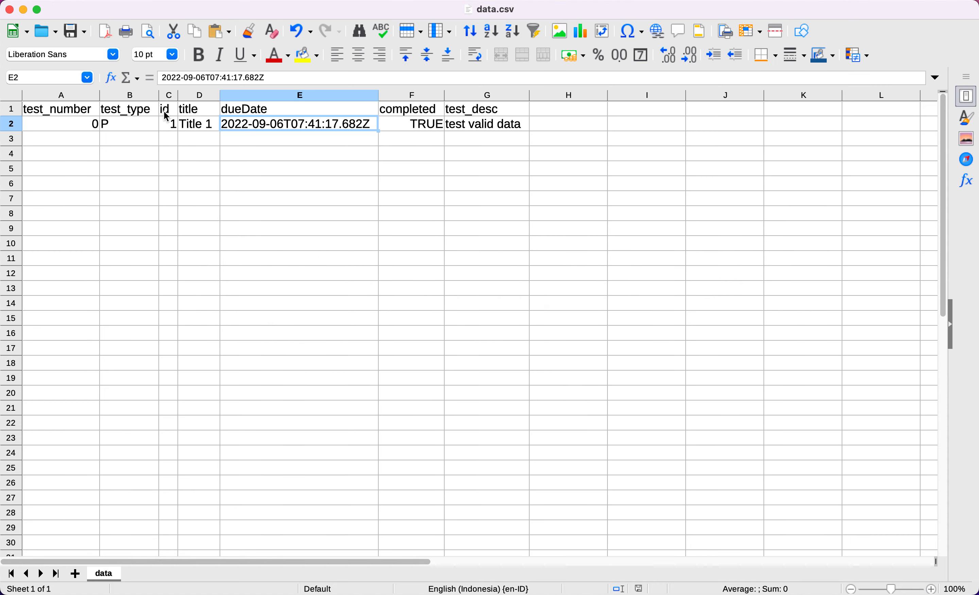
click(166, 113)
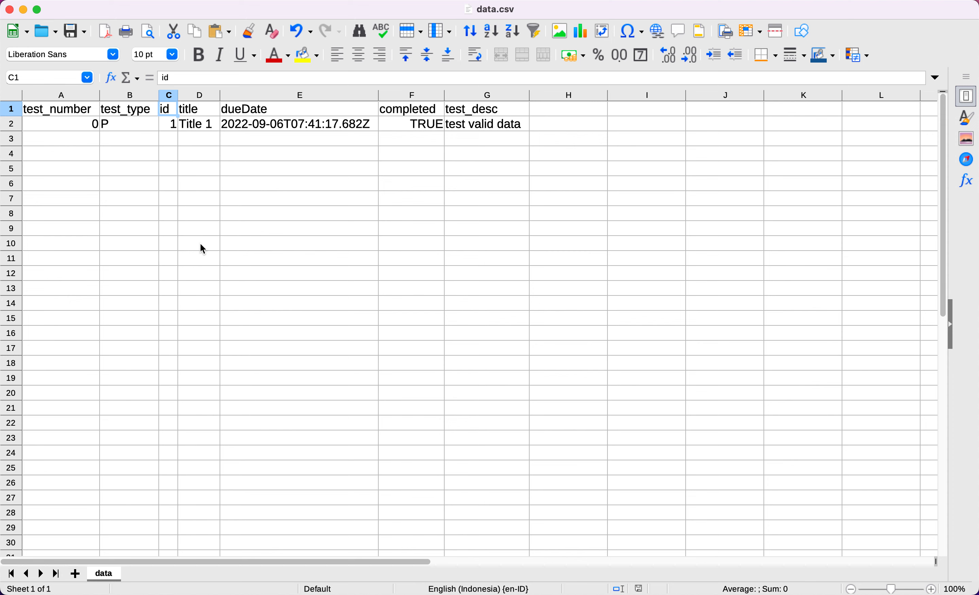
key(super+Tab)
key(super+Tab)
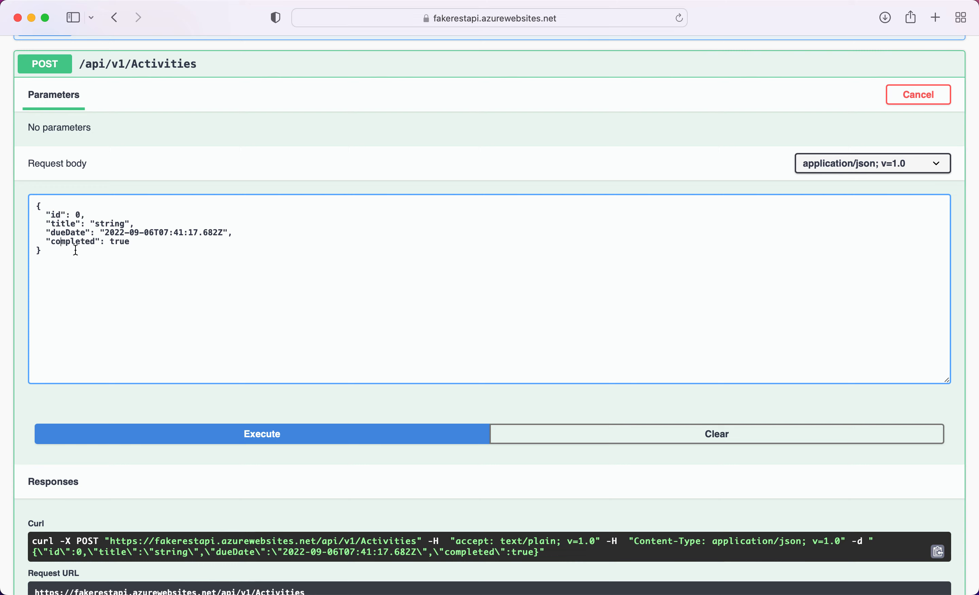
key(super+Tab)
key(super+Tab)
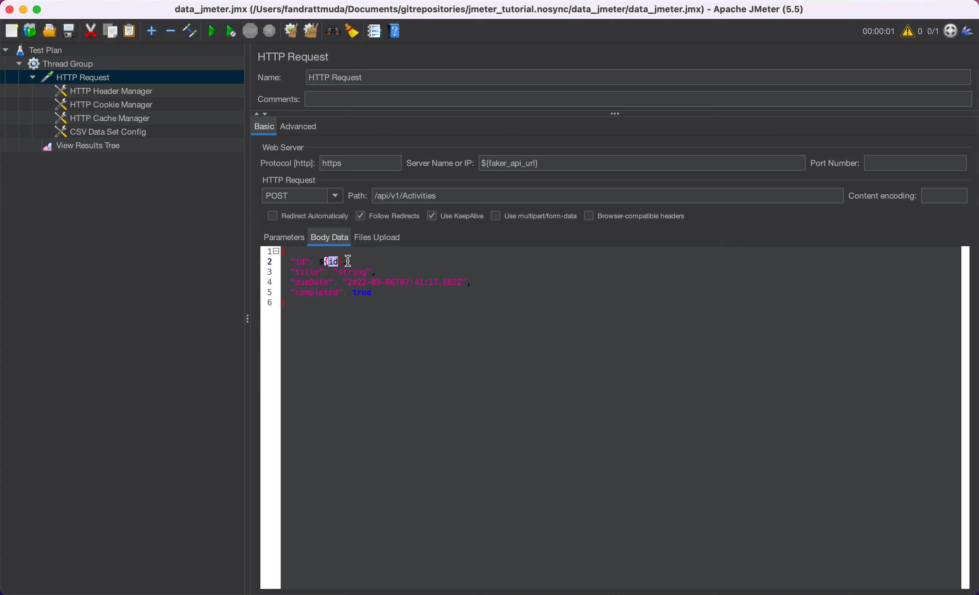
Step: Replace the title value "string" in the JSON body with the variable ${title}, keeping the quotes
double_click(309, 271)
click(357, 272)
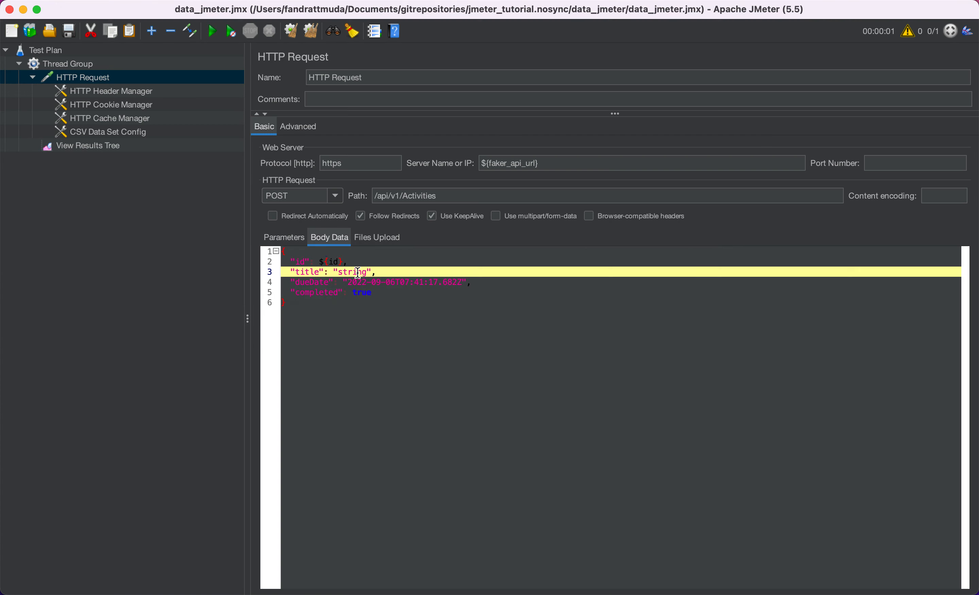
double_click(357, 273)
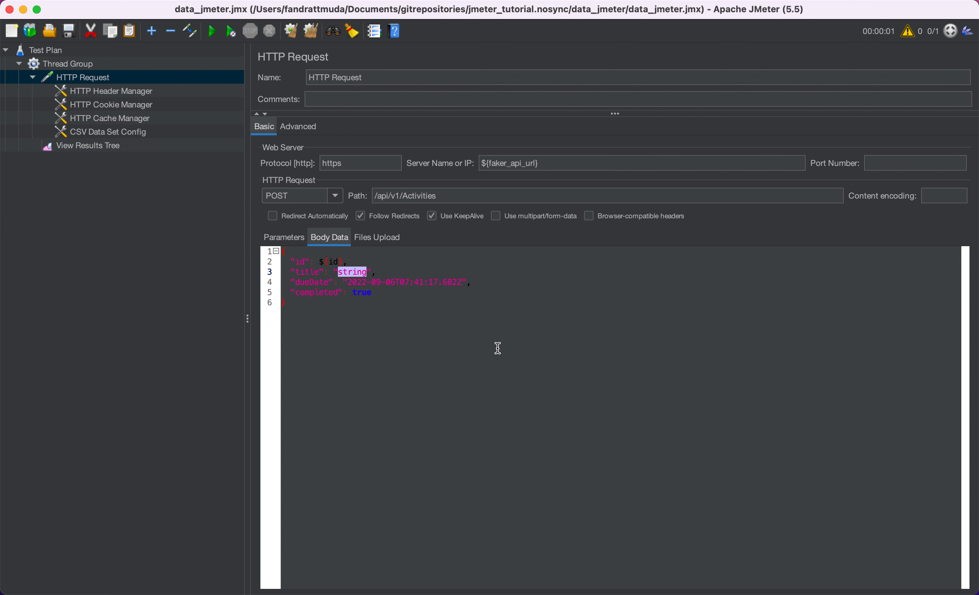
key(BackSpace)
text(${title)
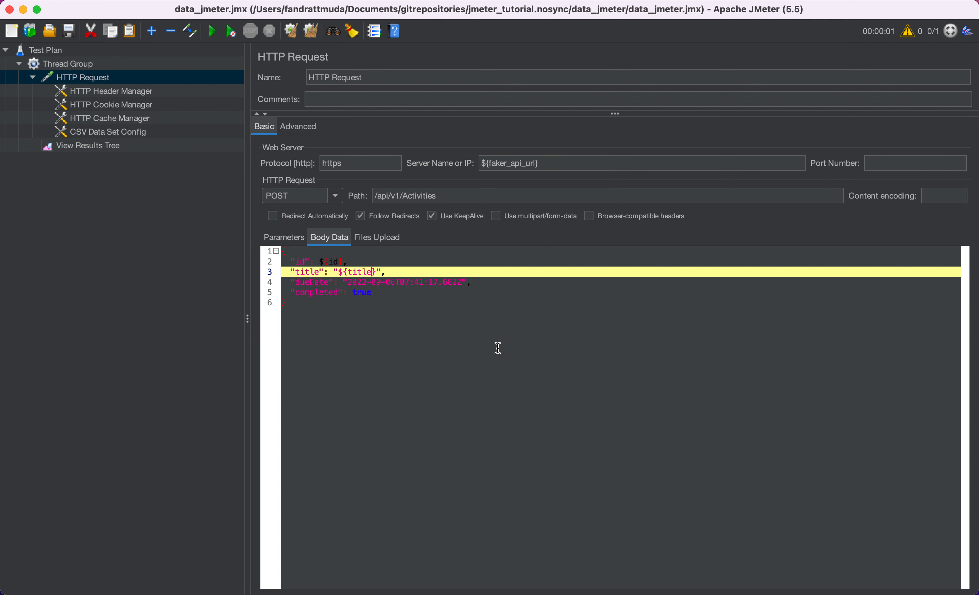
Step: Replace the dueDate timestamp in the JSON body with the variable ${dueDate}, keeping the quotes
double_click(315, 281)
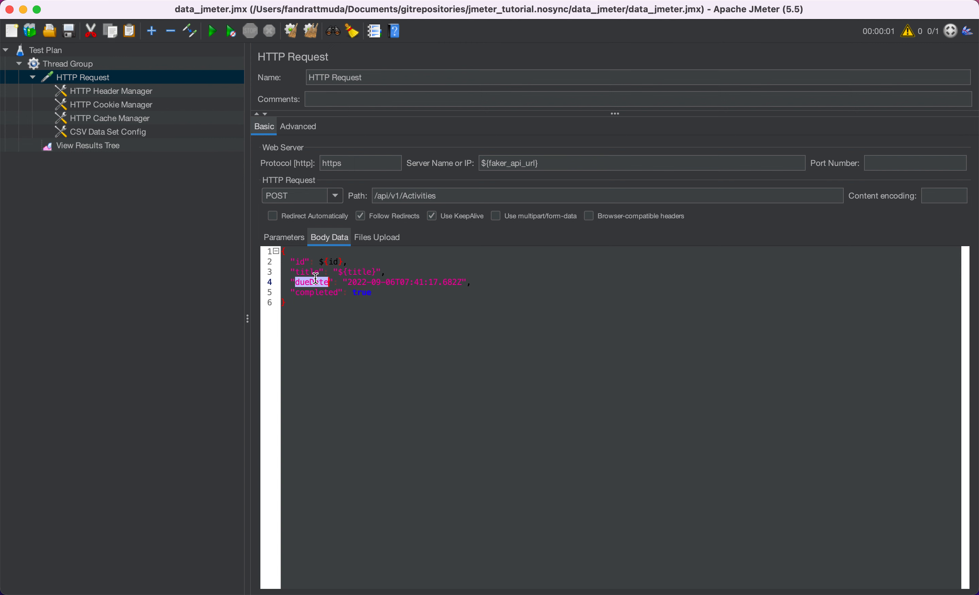
click(349, 282)
key(shift+End)
key(shift+Left)
key(shift+Left)
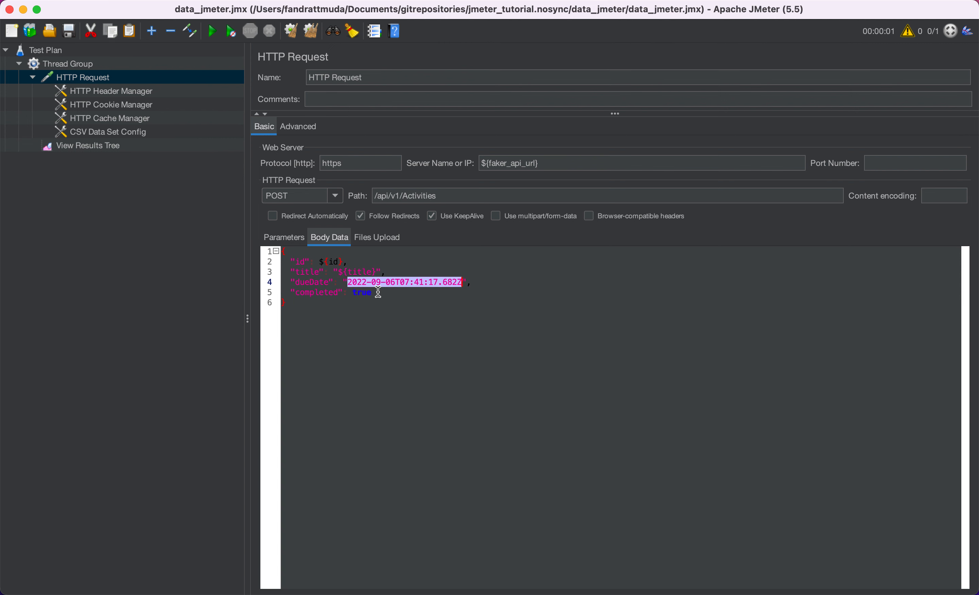
text(${dueDate)
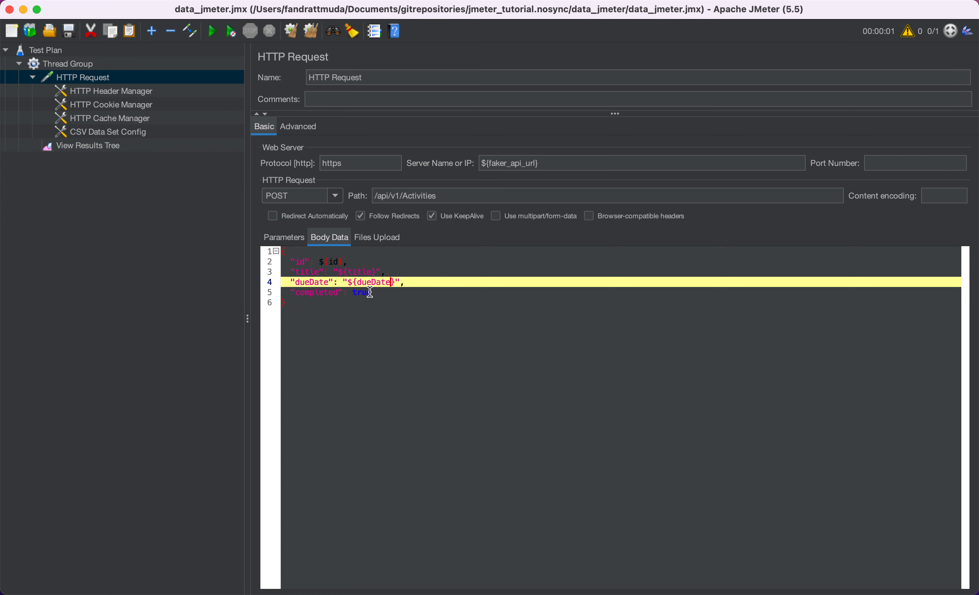
Step: Replace the completed value in the JSON body with the unquoted variable ${completed} and save the test plan
click(375, 293)
double_click(364, 292)
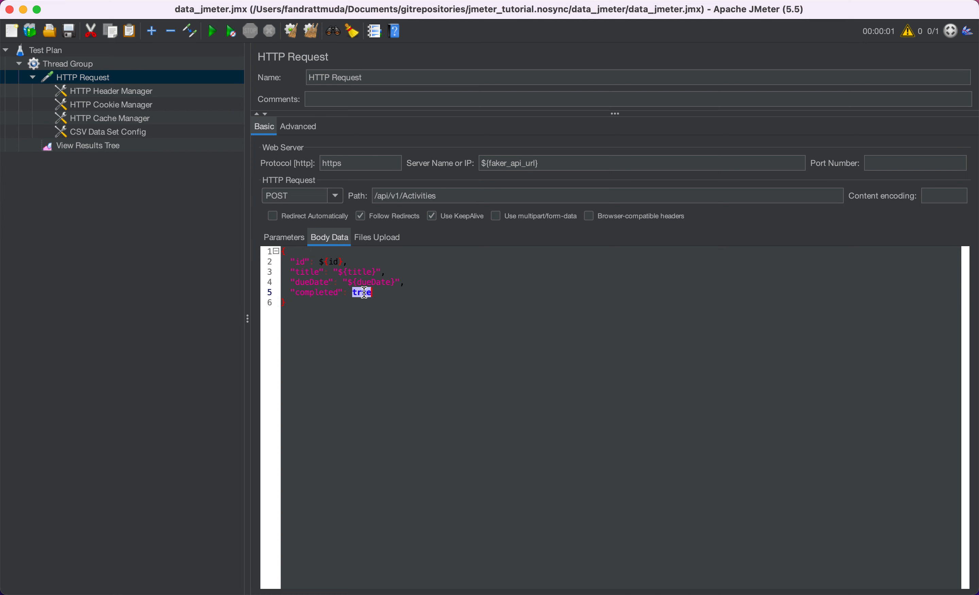
key(BackSpace)
text(${completed)
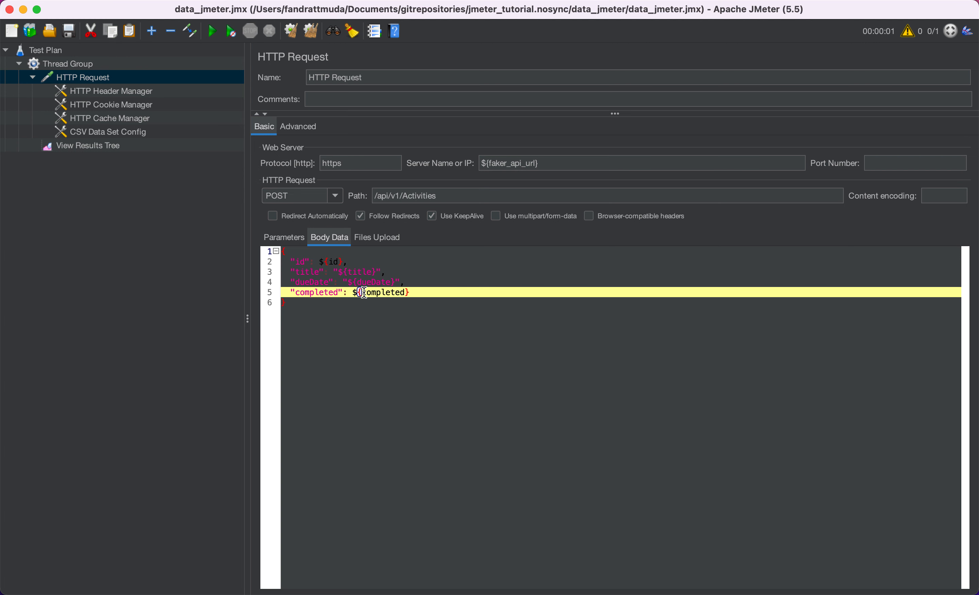
key(super+s)
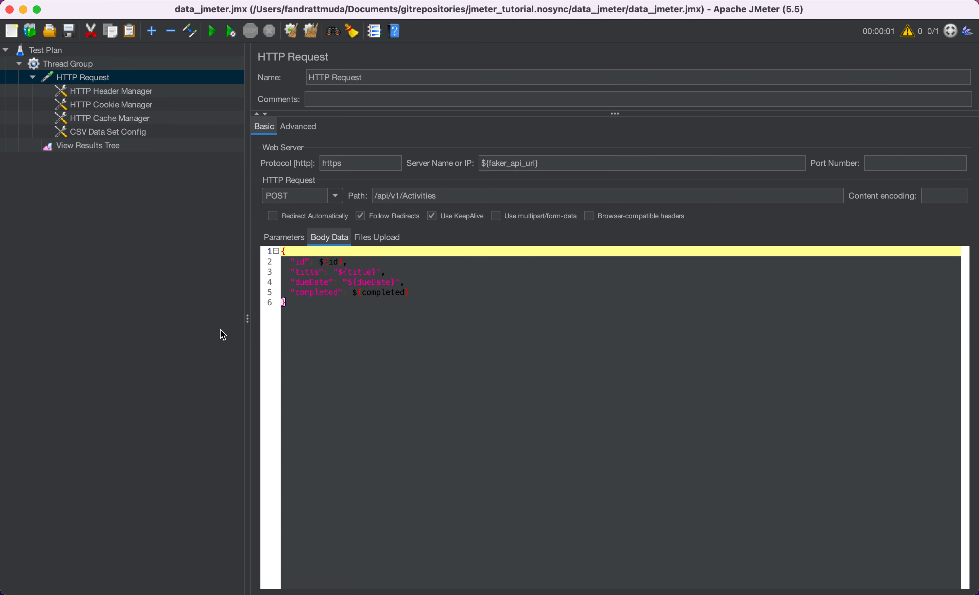
click(425, 265)
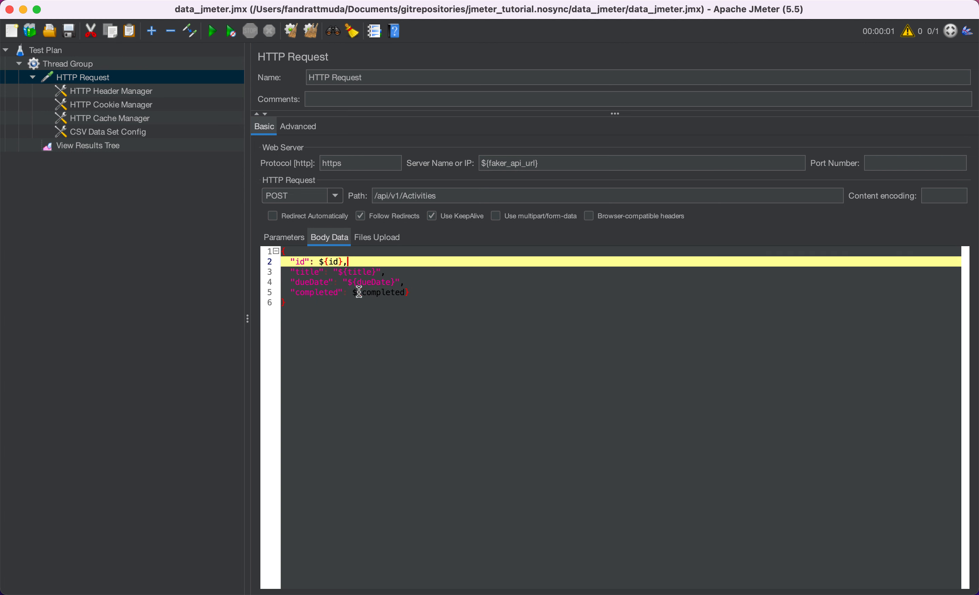
click(293, 255)
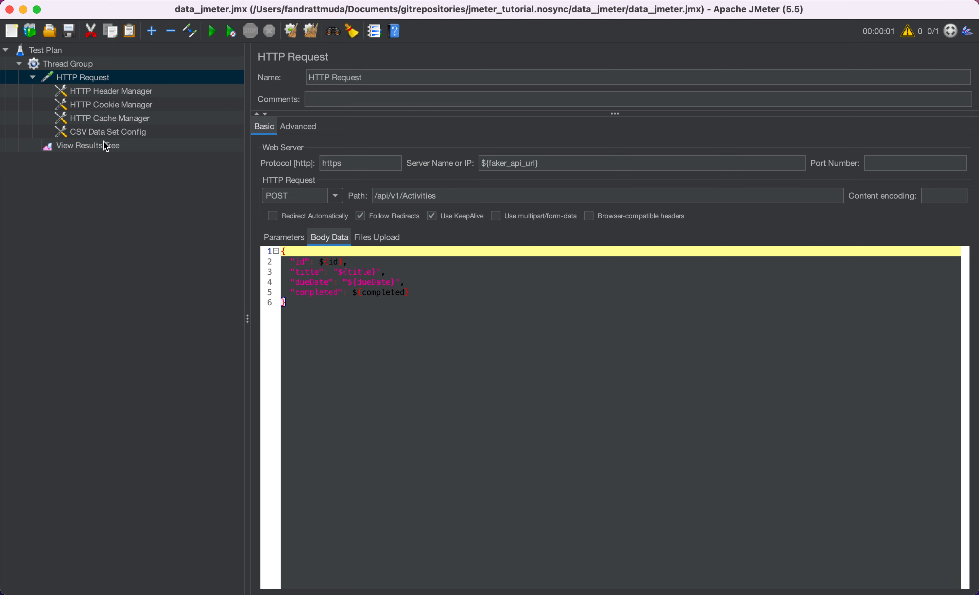
Step: Run the test plan and open the new sample's request body in the View Results Tree
click(93, 146)
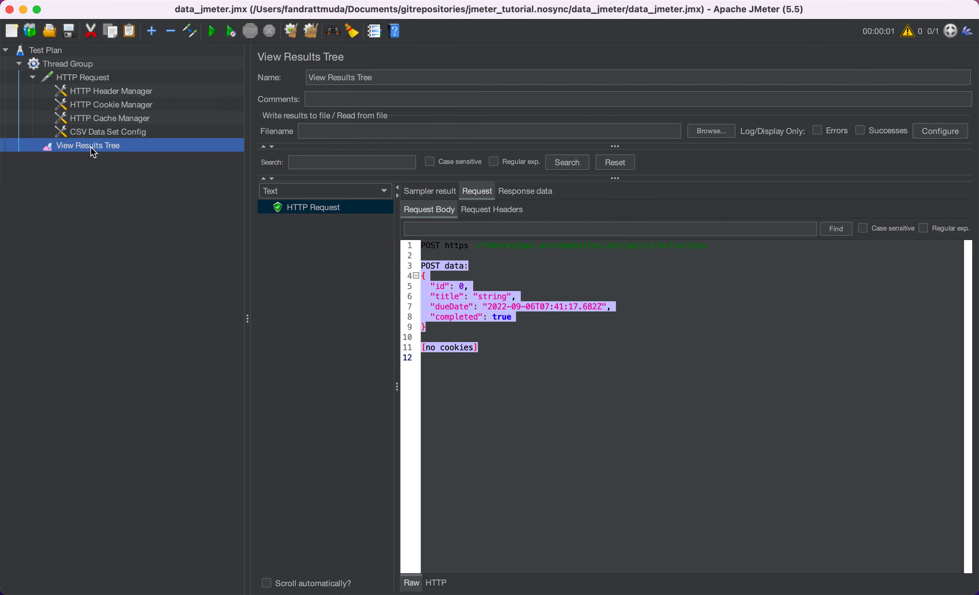
click(478, 297)
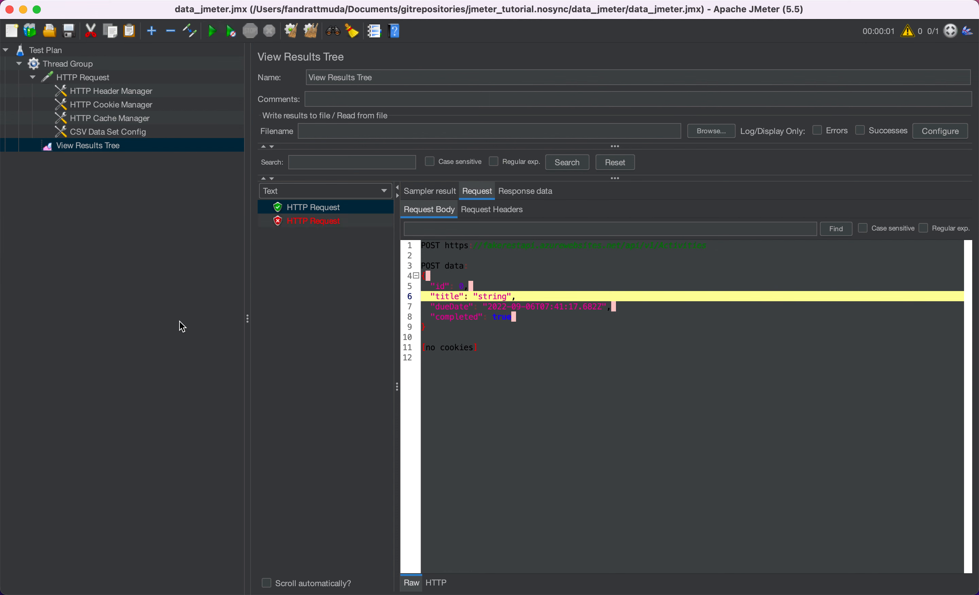
click(335, 221)
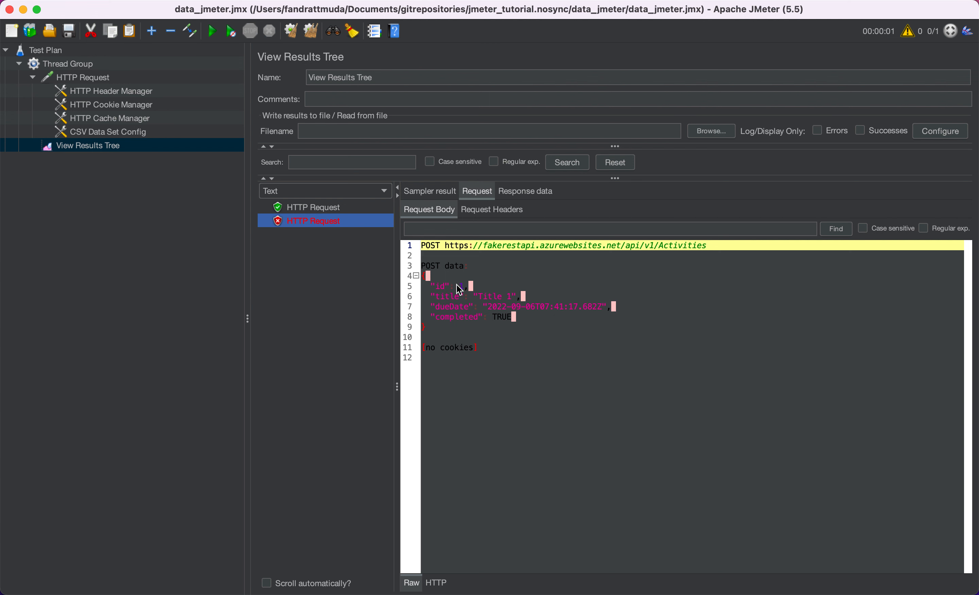
Step: Compare the POST data of the new sample with the first data row in the data.csv spreadsheet
key(super+Tab)
key(super+Tab)
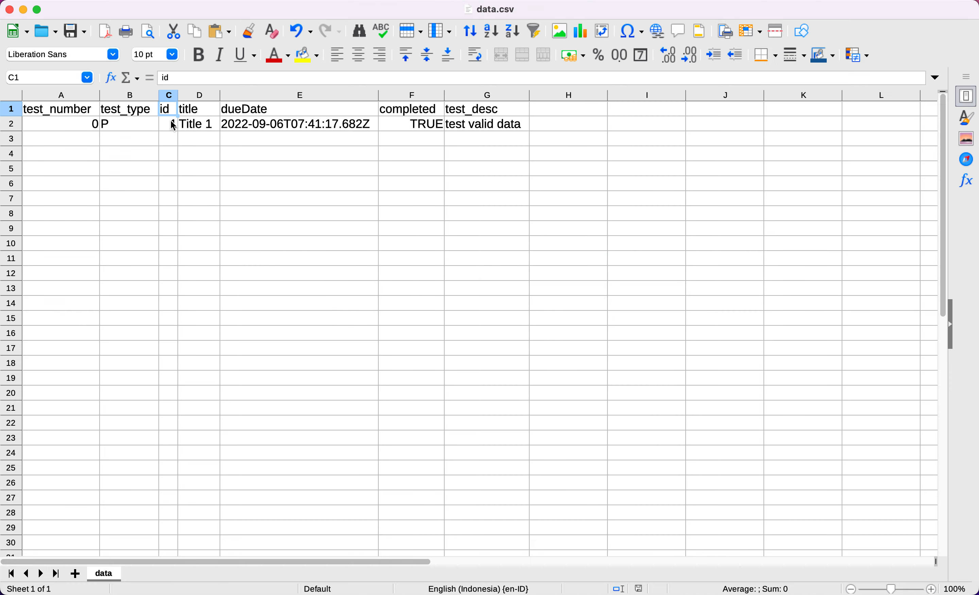
click(170, 123)
key(super+Tab)
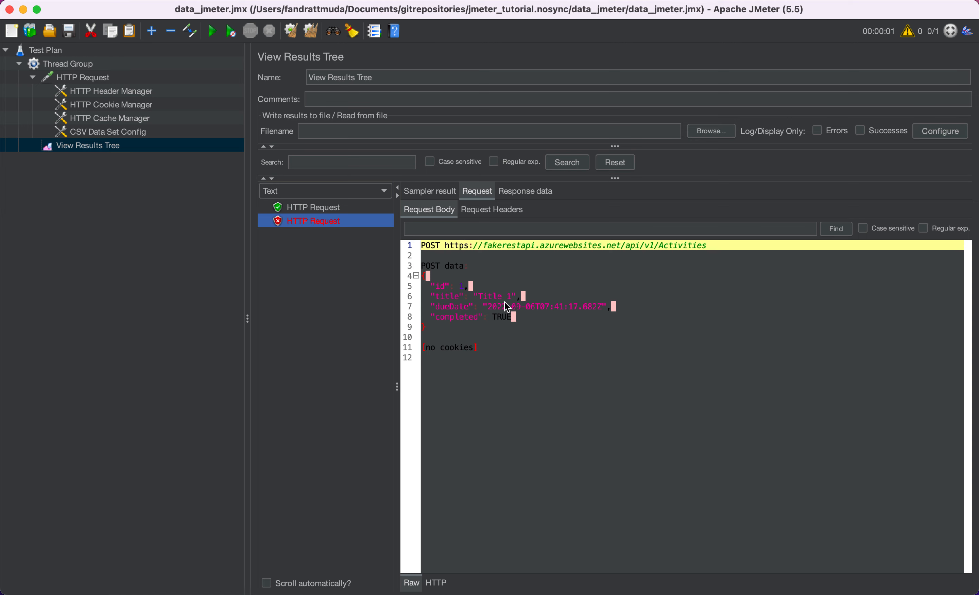
key(super+Tab)
key(super+Tab)
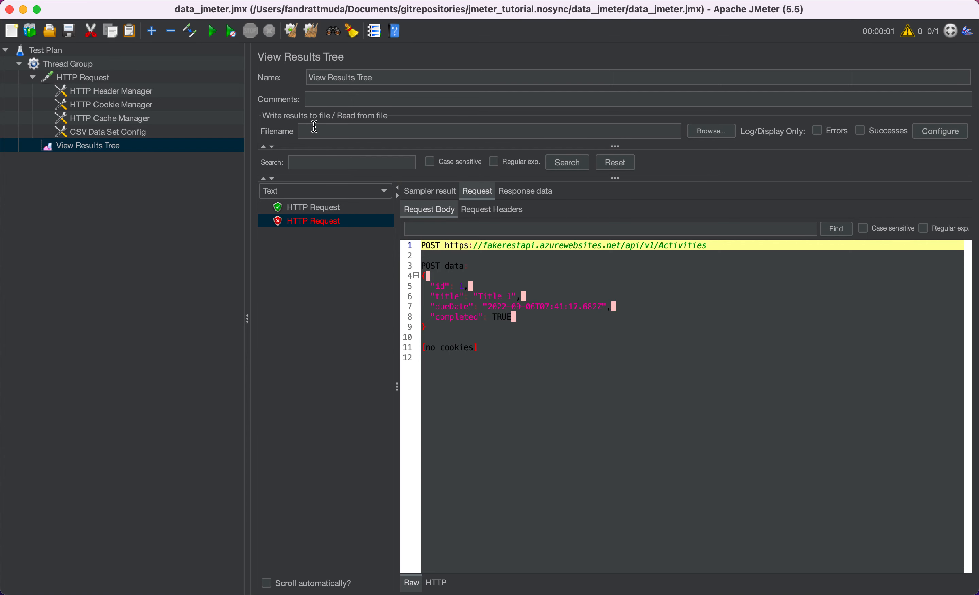
Step: Compare the failed sample's request body with the successful sample's and data.csv, and read the failed sample's response body
key(super+Tab)
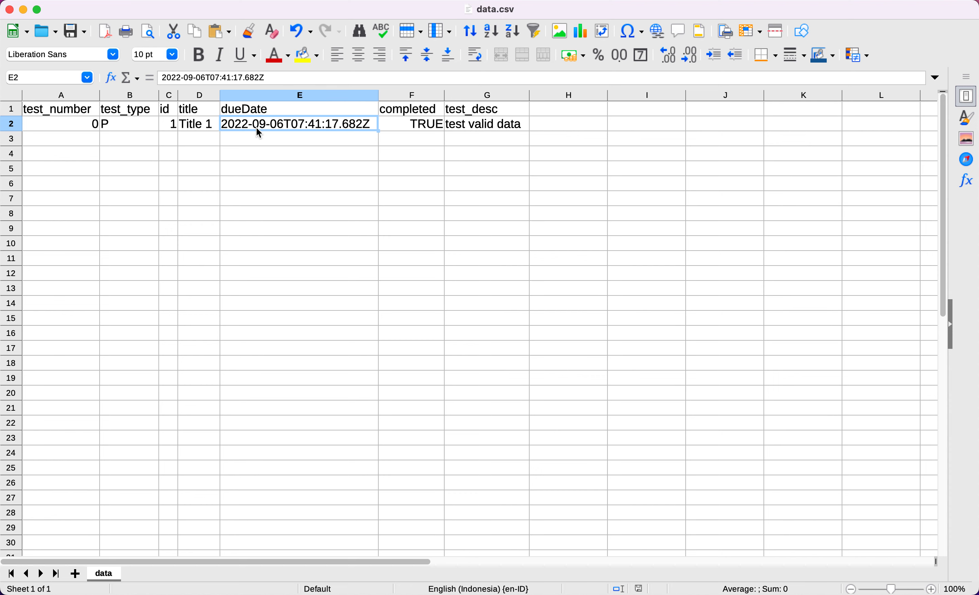
key(super+Tab)
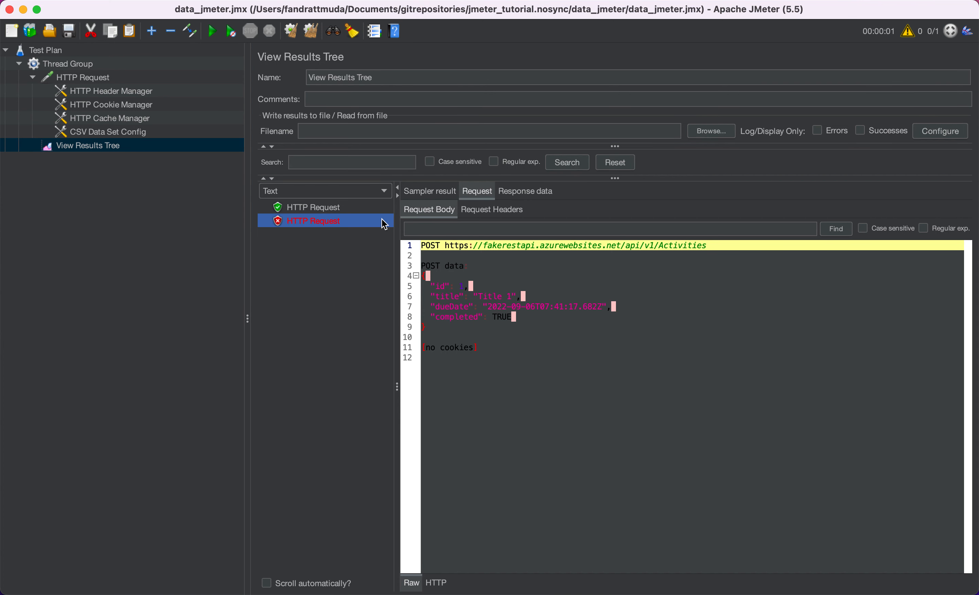
click(316, 207)
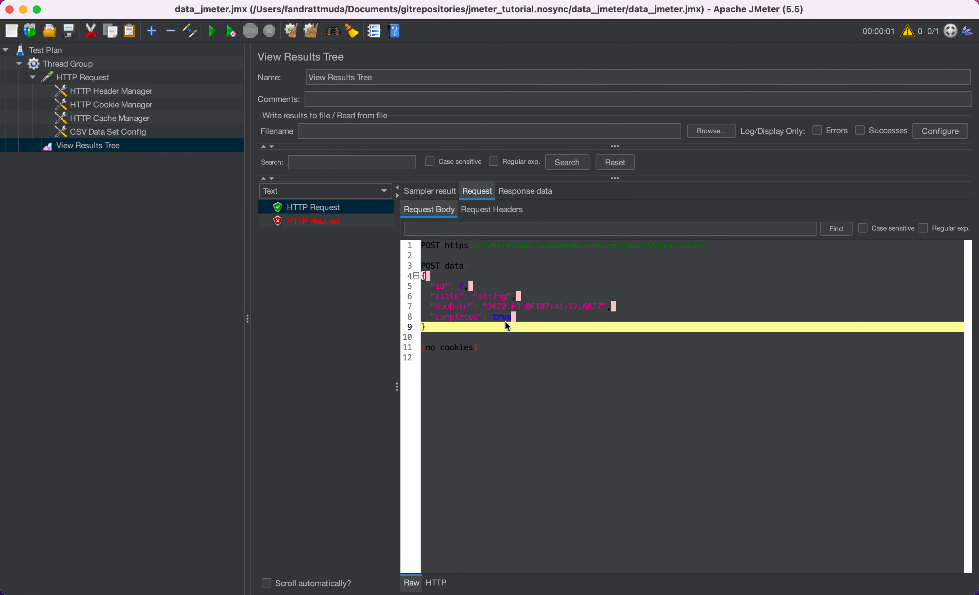
click(316, 228)
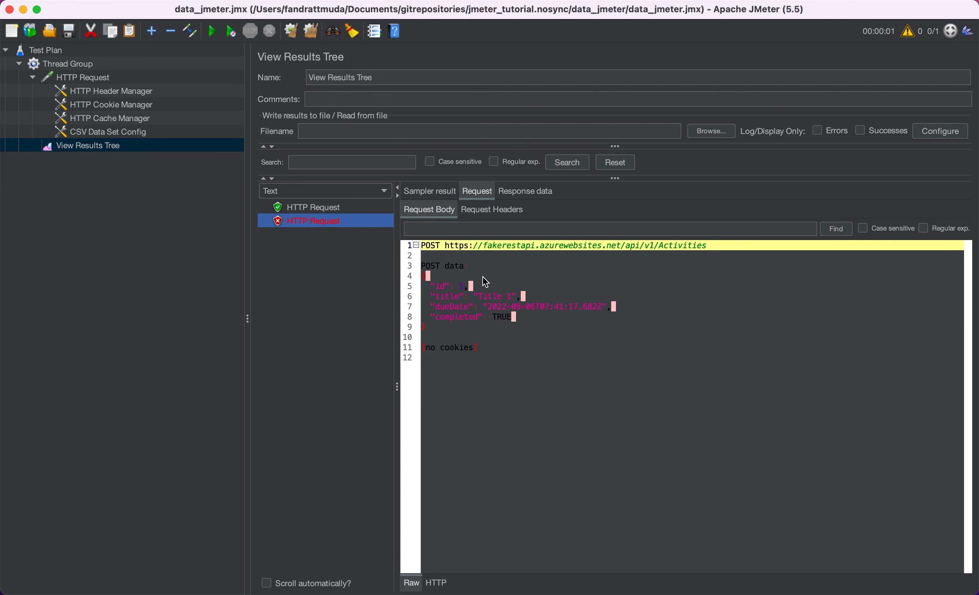
click(482, 212)
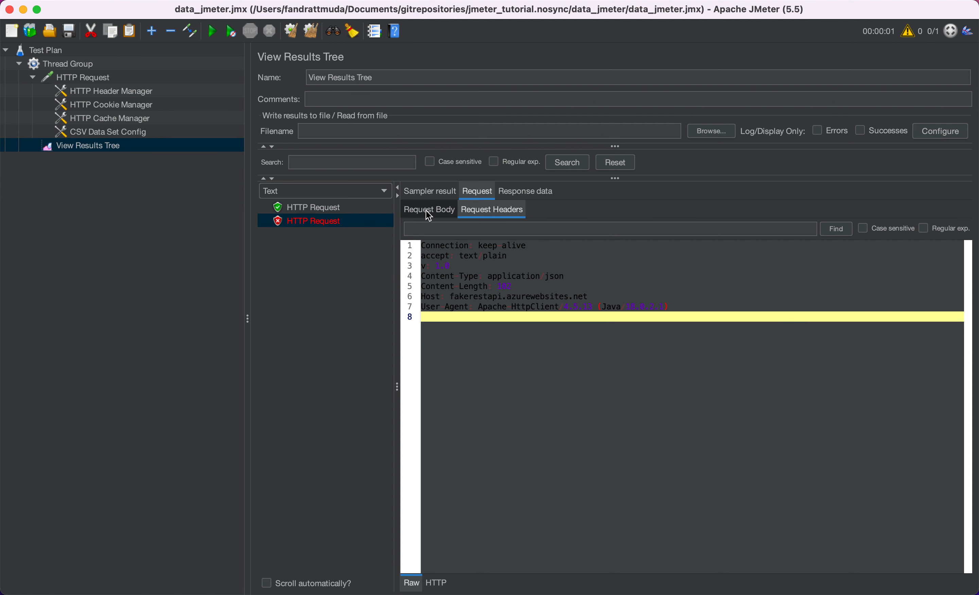
click(437, 213)
click(342, 207)
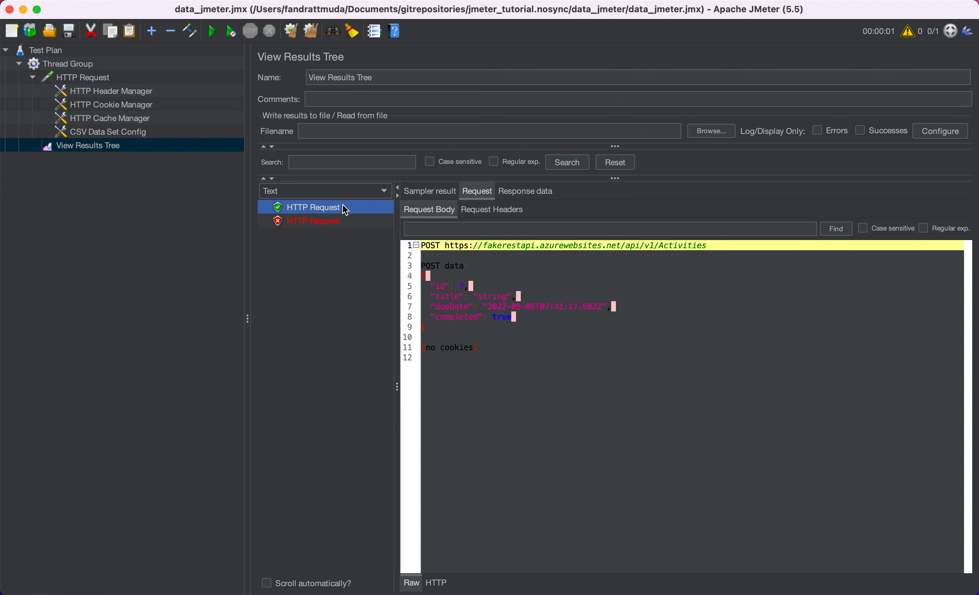
click(323, 220)
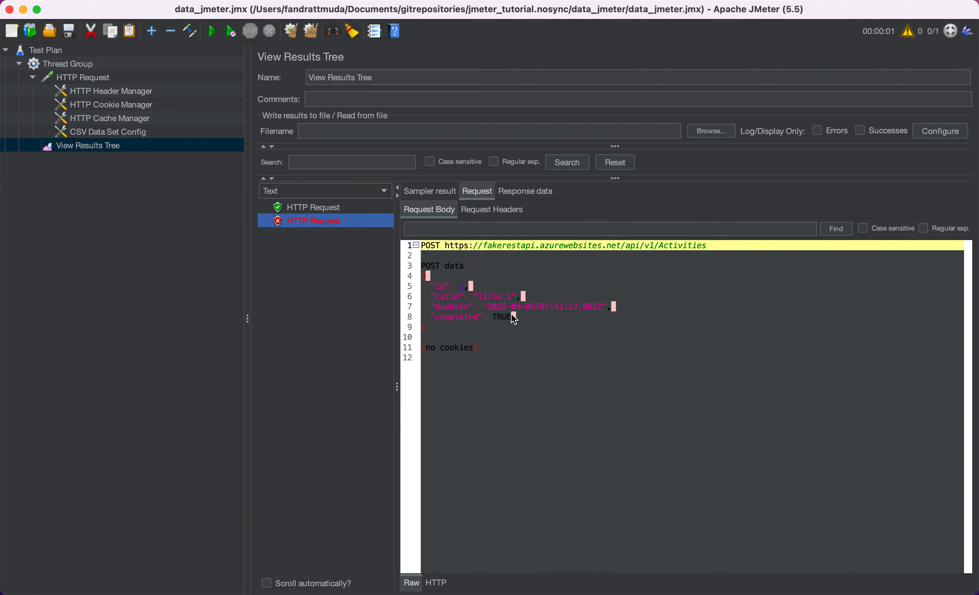
click(530, 194)
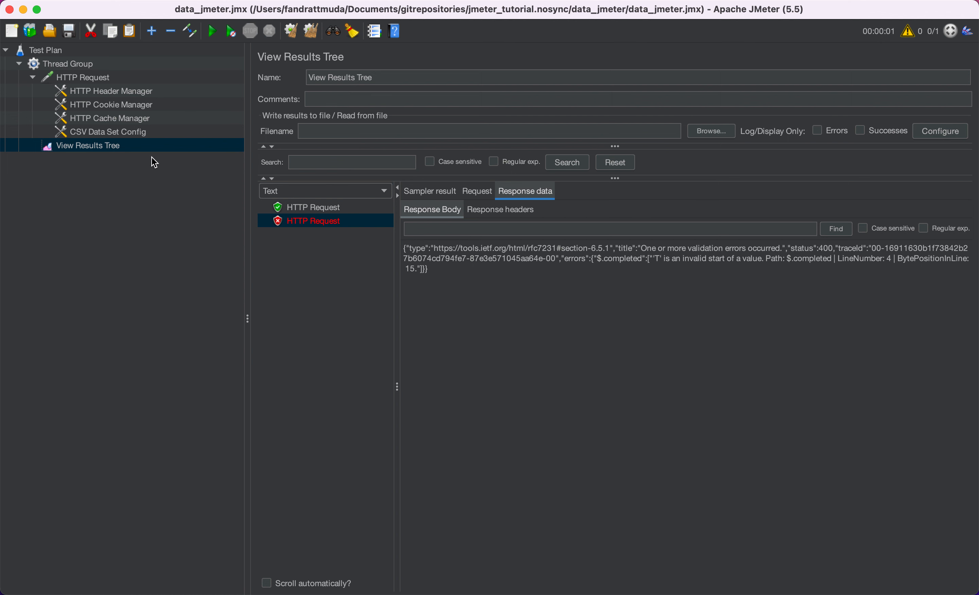
Step: In the data.csv spreadsheet, format the first data row's completed cell as Text, set it to lowercase true and save the file
key(super+Tab)
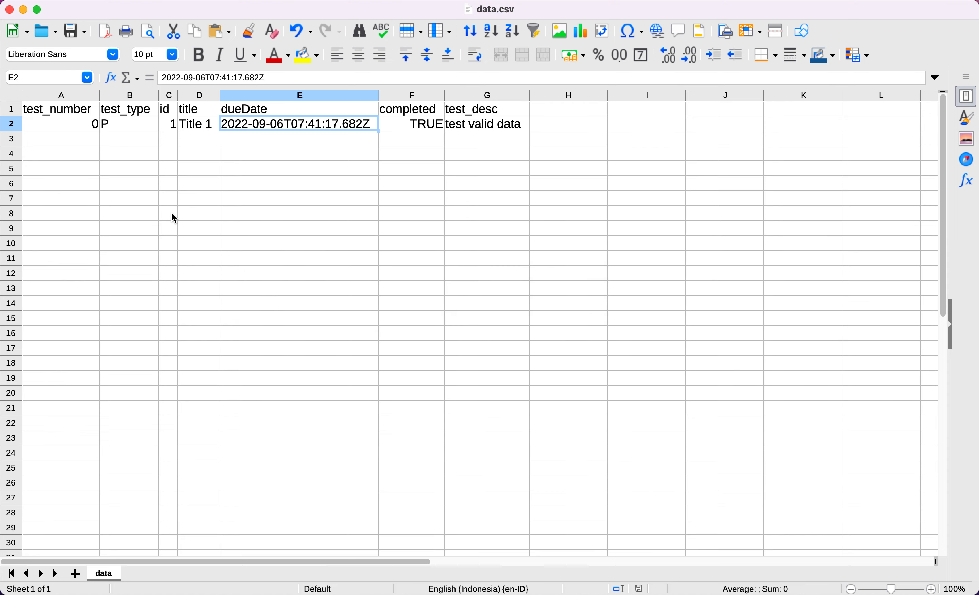
right_click(405, 125)
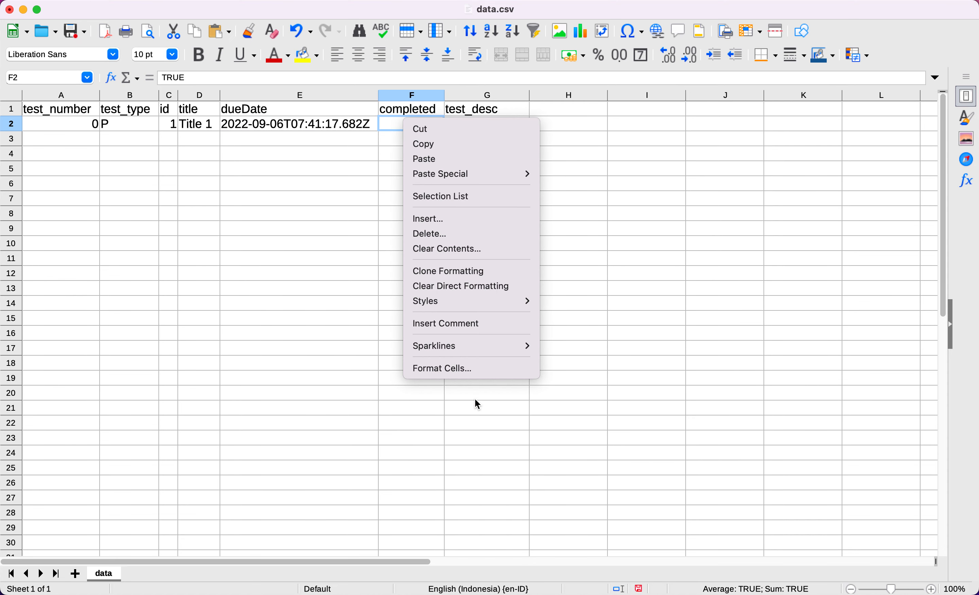
click(486, 369)
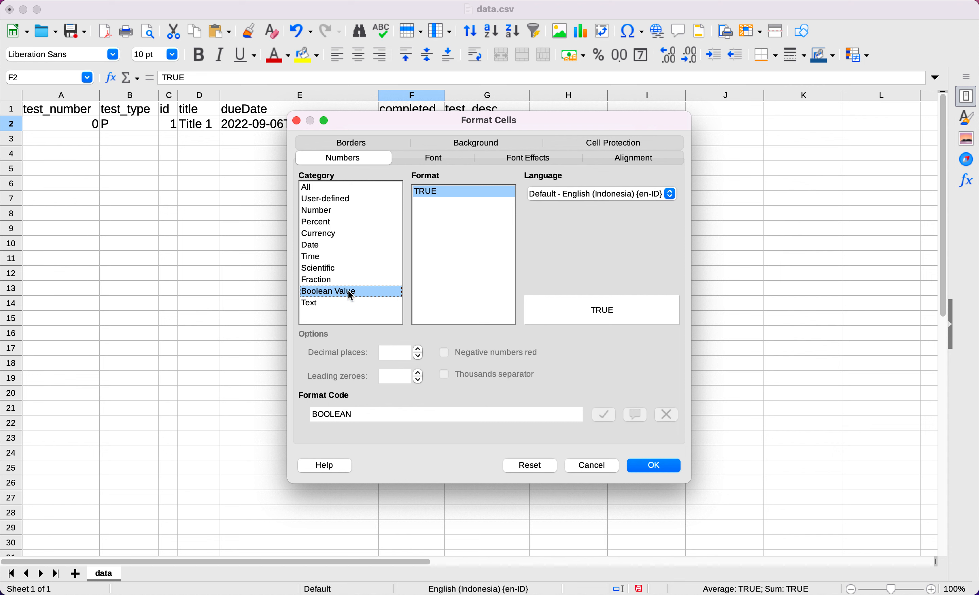
click(317, 303)
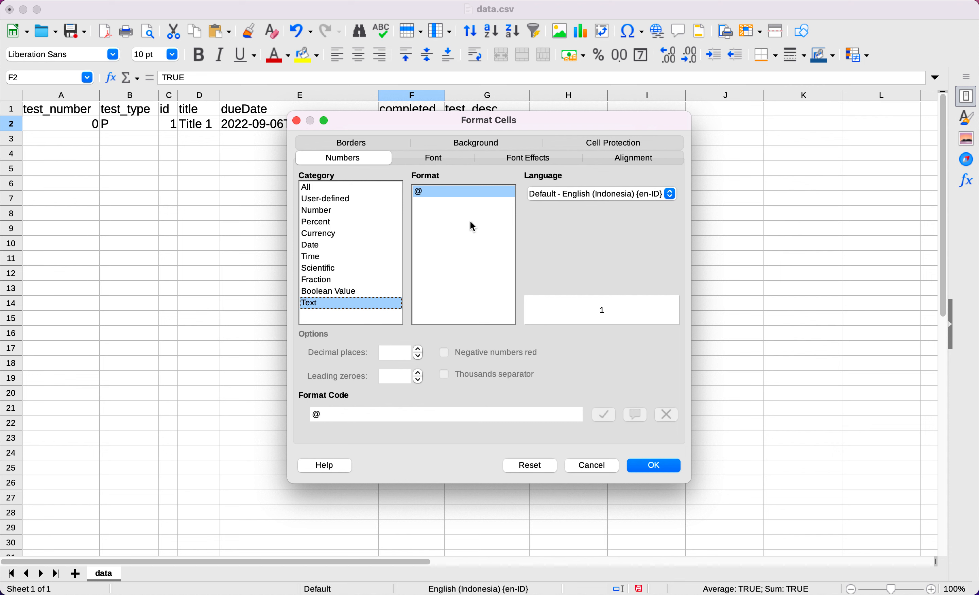
click(648, 468)
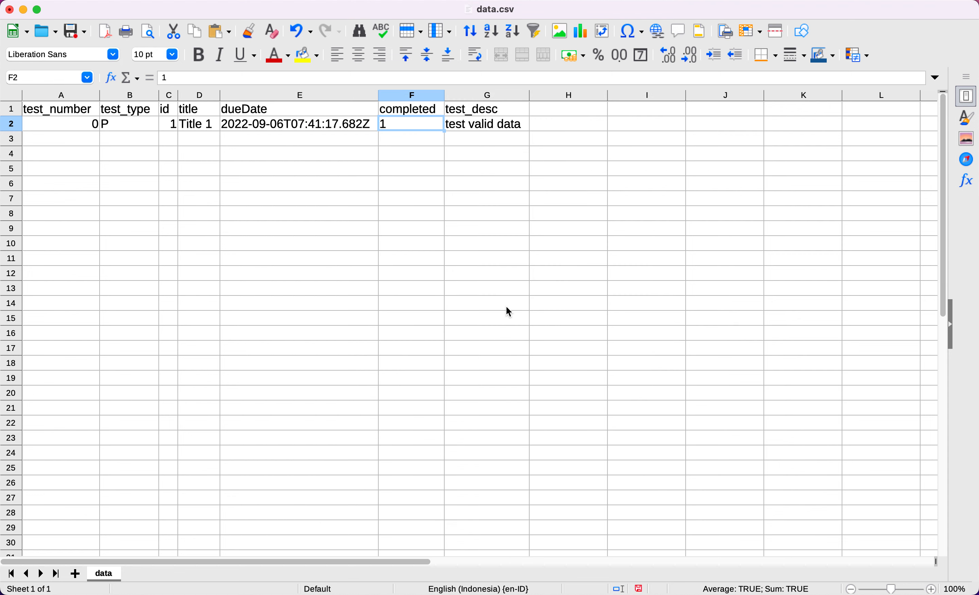
text(true)
key(Return)
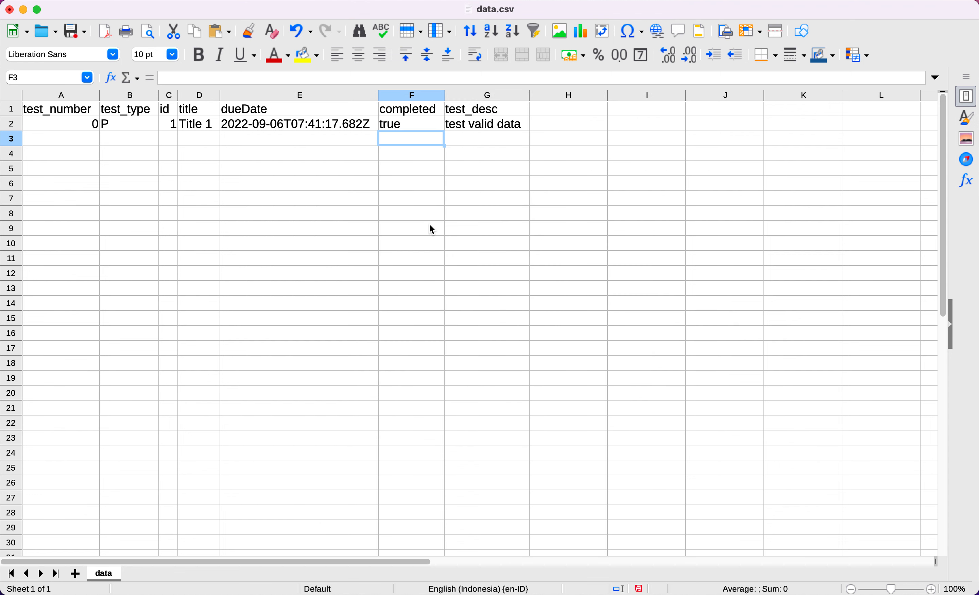
key(super+s)
Step: Switch to JMeter, rerun the test plan and check the completed value in the newest sample's request body
key(super+Tab)
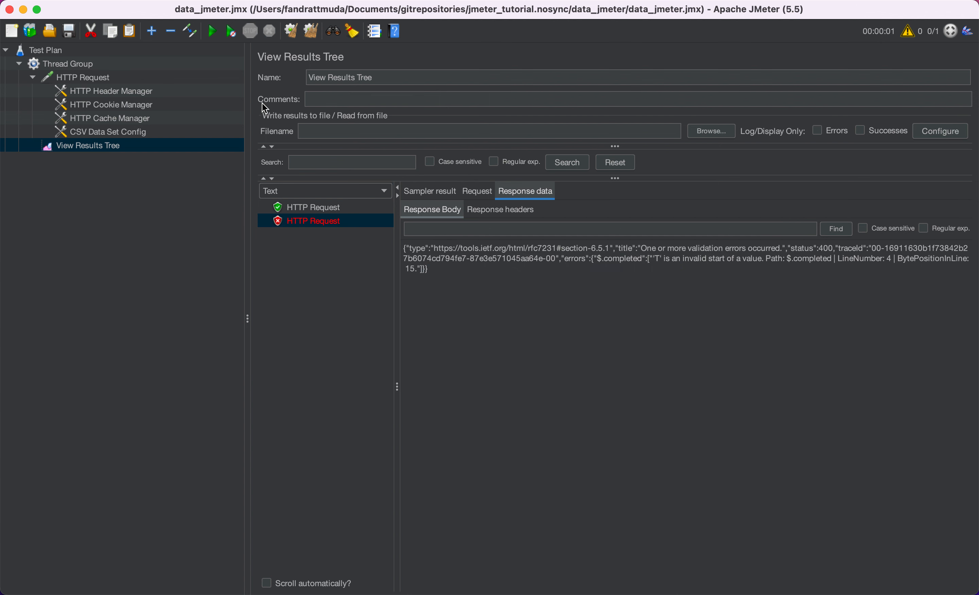
click(213, 35)
click(338, 236)
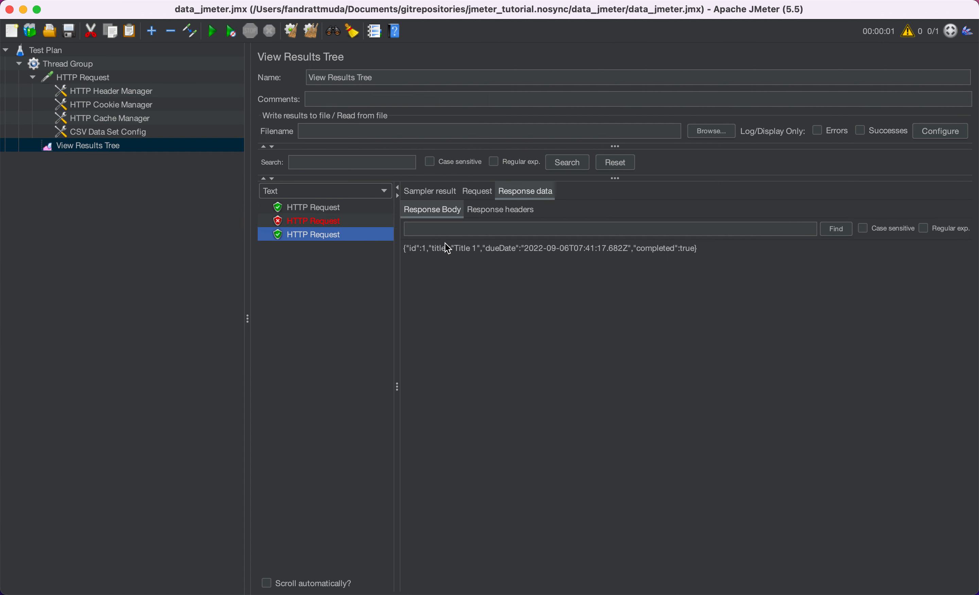
click(442, 191)
click(475, 192)
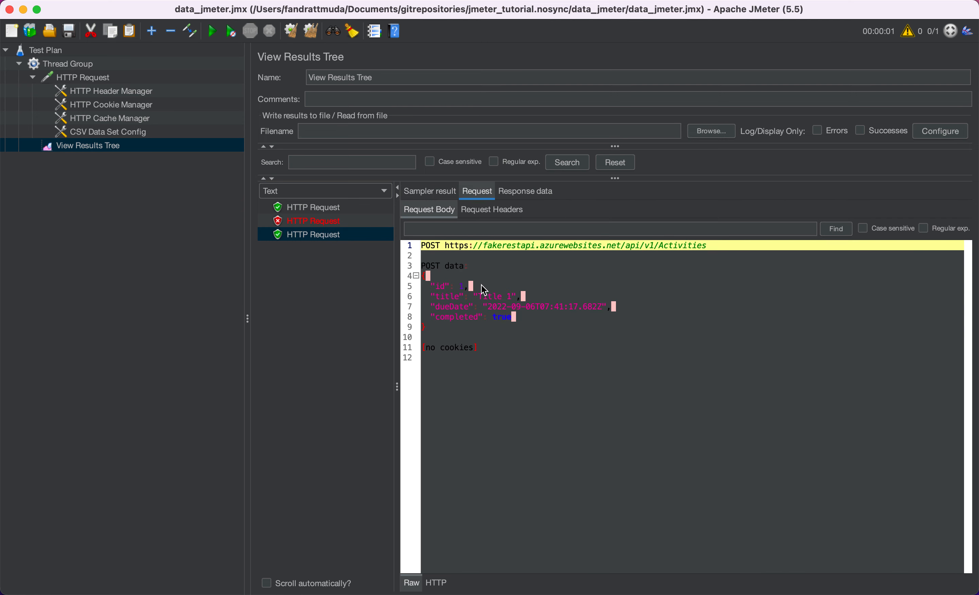
drag(453, 316, 516, 318)
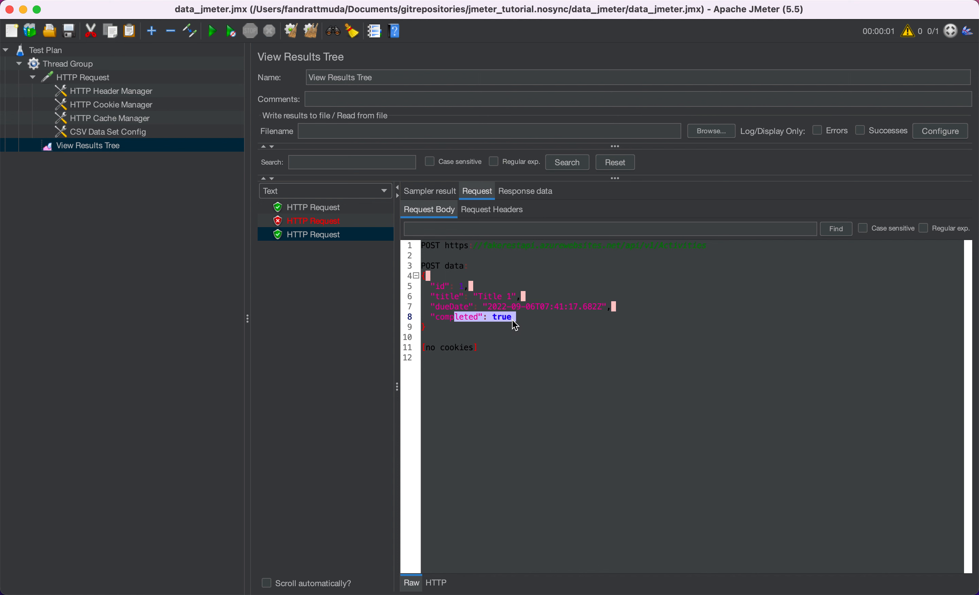
click(167, 339)
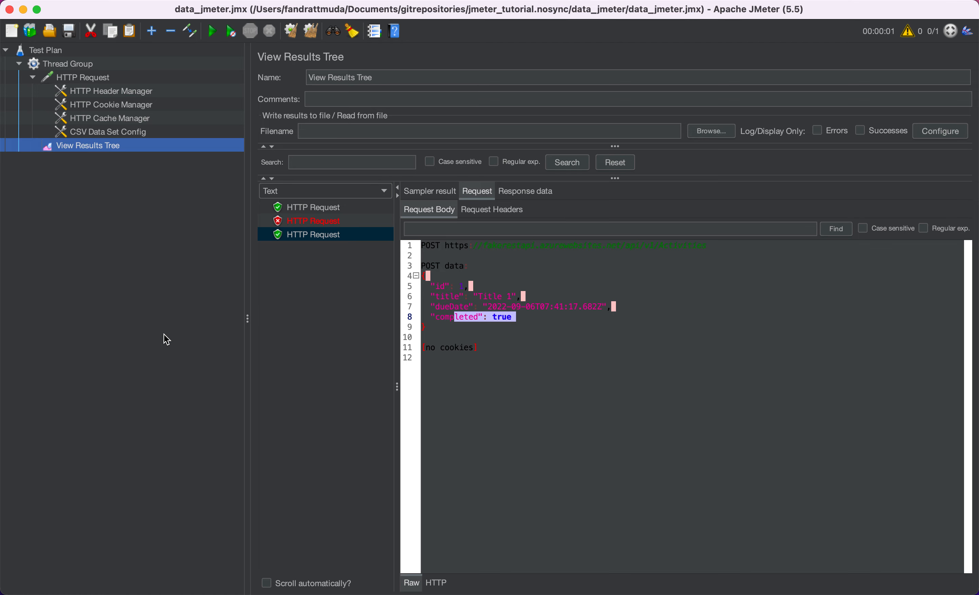
key(super+Tab)
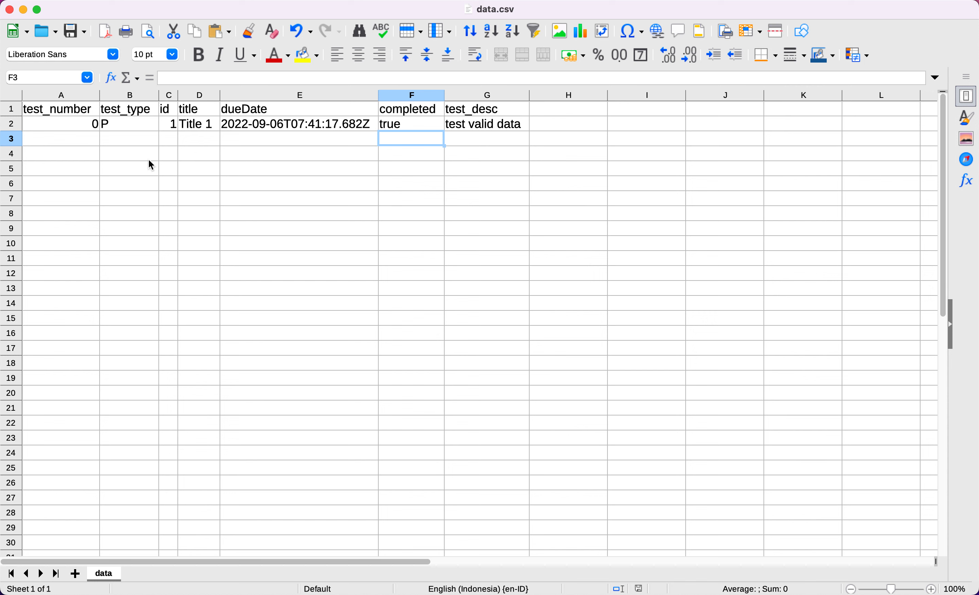
click(116, 153)
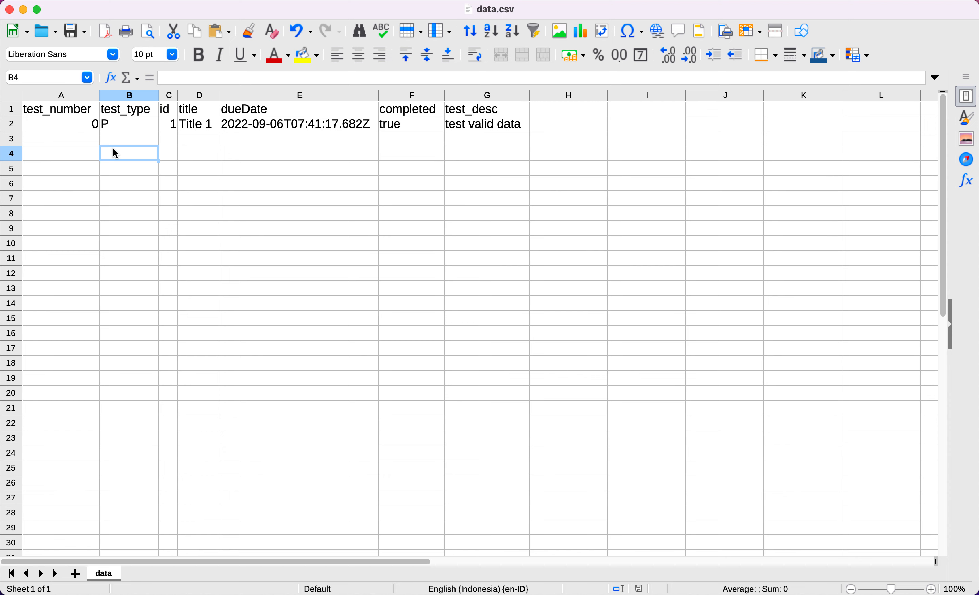
key(super+Tab)
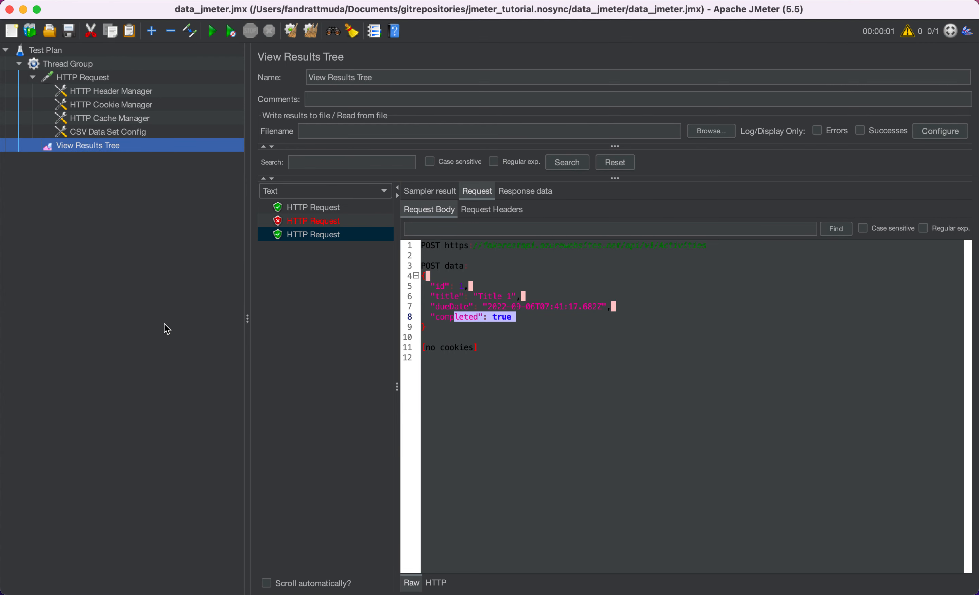
Step: In the data.csv spreadsheet, start a second data row with test_number 1, test_type P, id 2 and title Title 2
key(super+Tab)
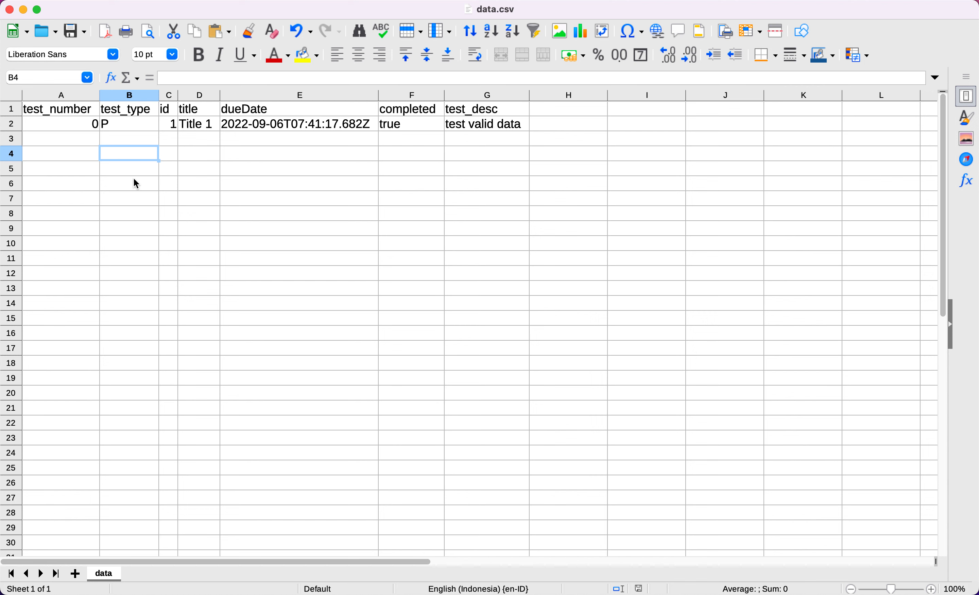
click(61, 145)
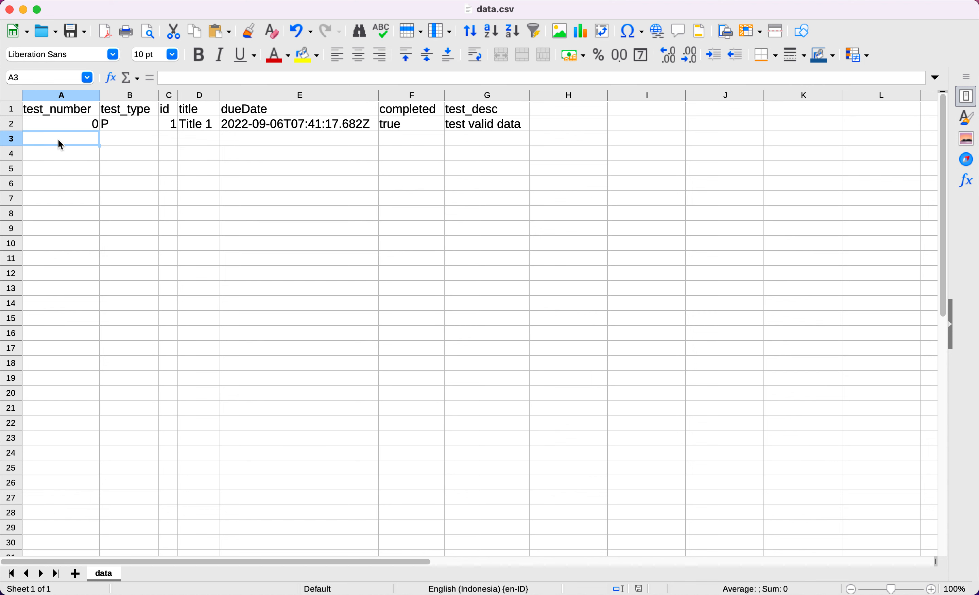
text(1)
key(Return)
key(Right)
key(Up)
text(P)
key(Tab)
text(2)
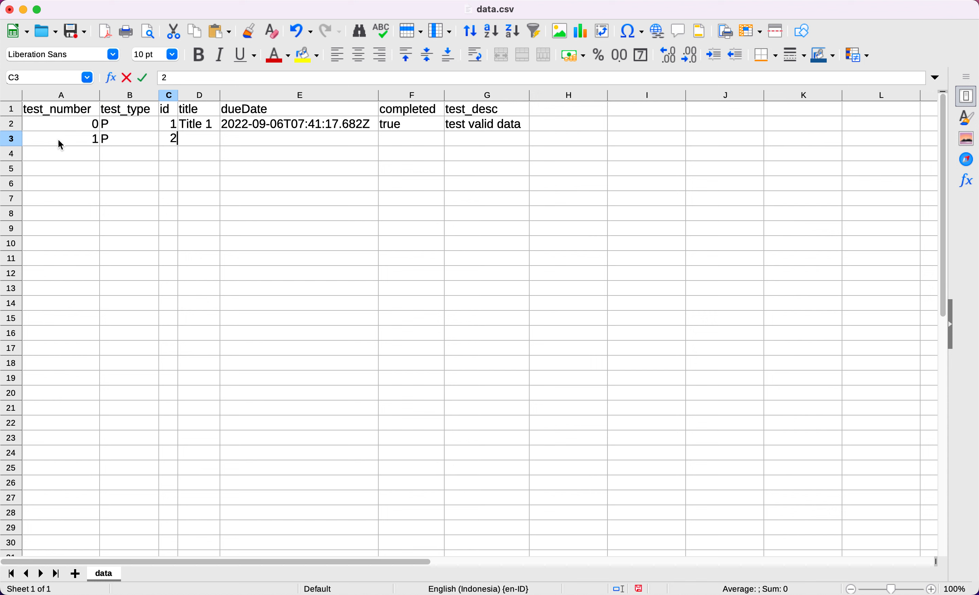
key(Tab)
text(Title 2)
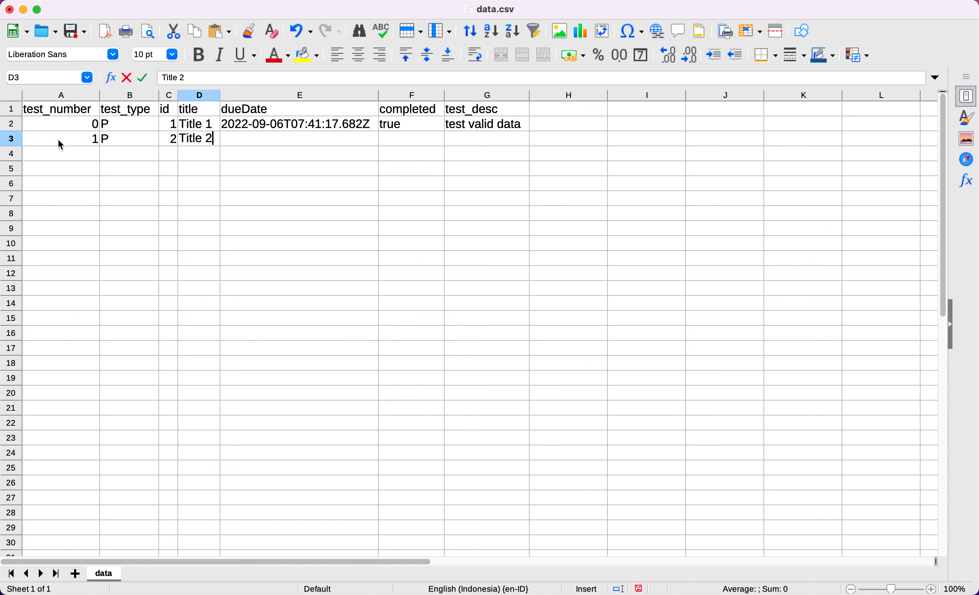
key(Tab)
Step: Copy the dueDate timestamp from the first data row into the second data row
click(270, 128)
key(ctrl+c)
click(257, 140)
key(ctrl+v)
Step: Try to enter false as the second data row's completed value without changing the cell format
click(401, 140)
text(false)
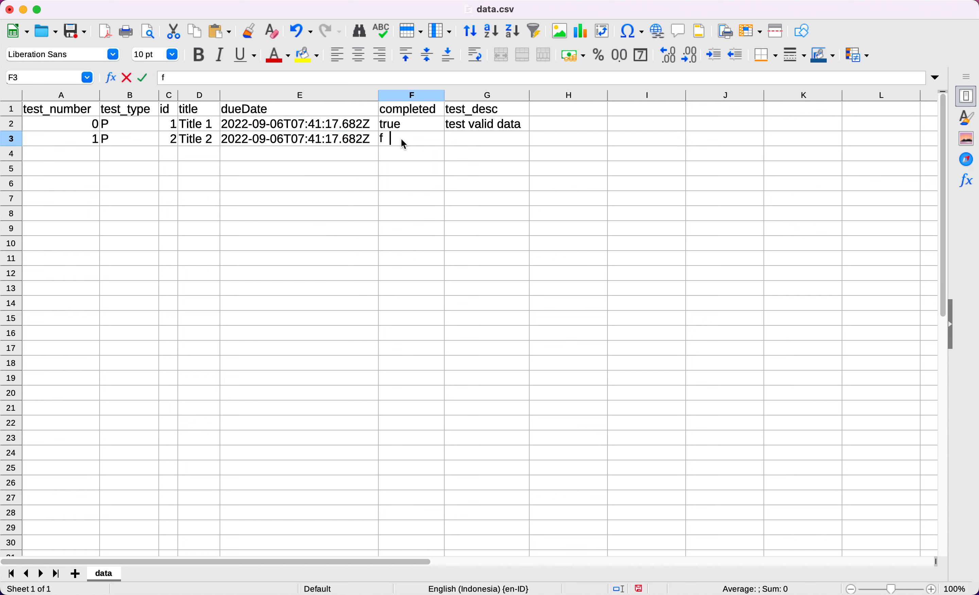
key(Return)
click(402, 140)
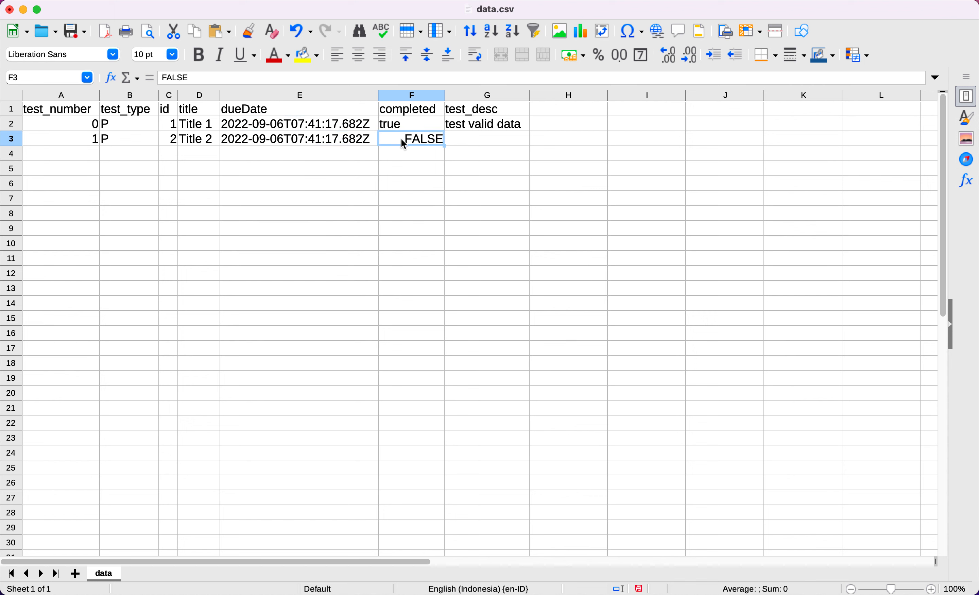
Step: Format the entire completed column as Text
click(423, 95)
right_click(424, 93)
click(485, 346)
click(321, 304)
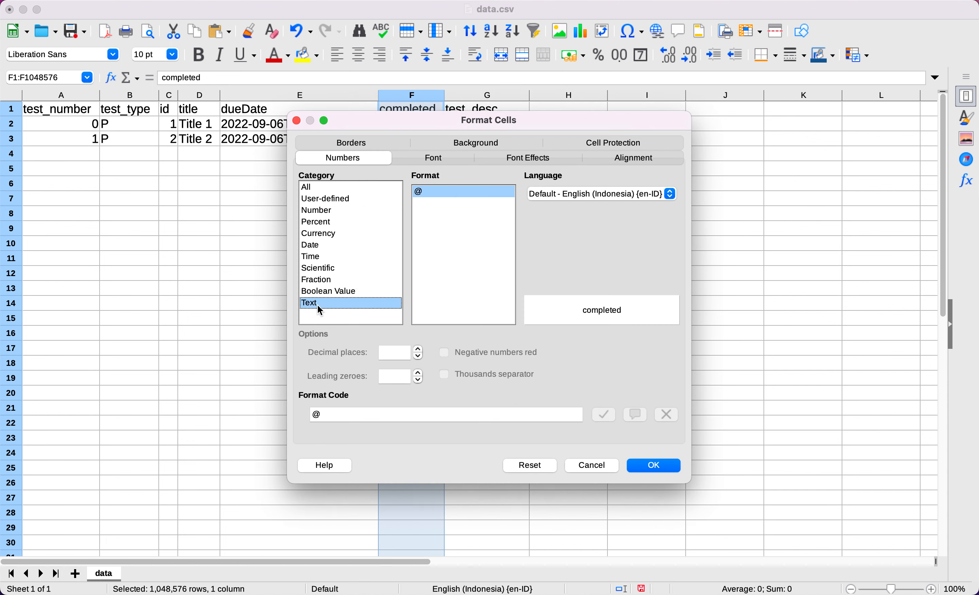
click(661, 467)
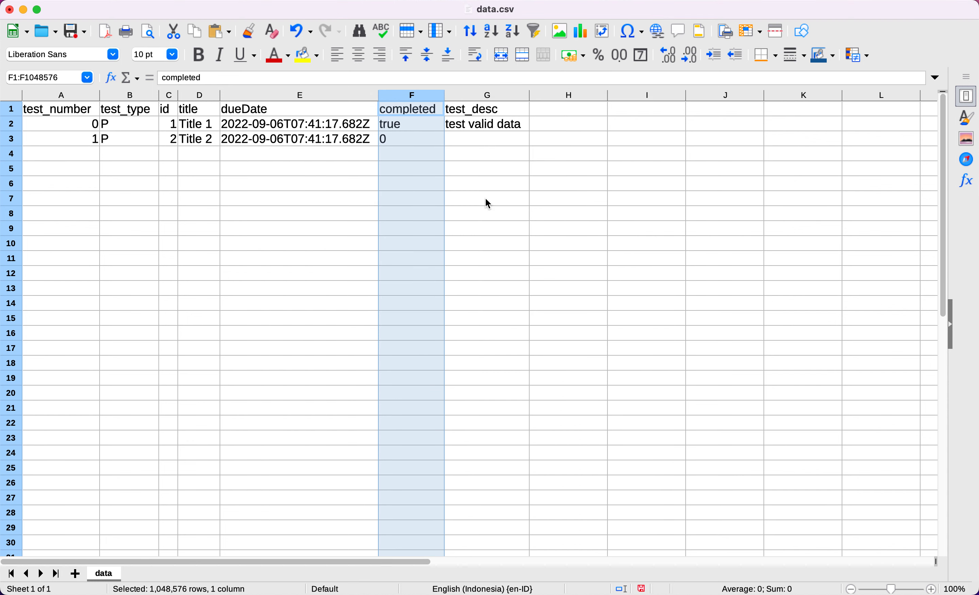
Step: Set the second data row's completed value to lowercase false and its test_desc to "test false"
click(390, 139)
text(fals)
key(BackSpace)
key(BackSpace)
text(lse)
key(Tab)
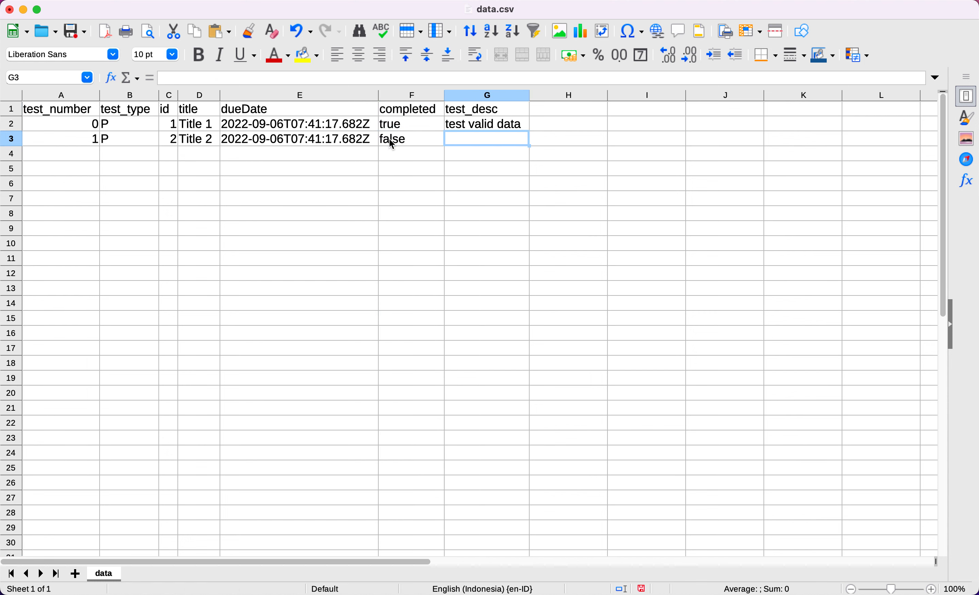
text(test)
text(false)
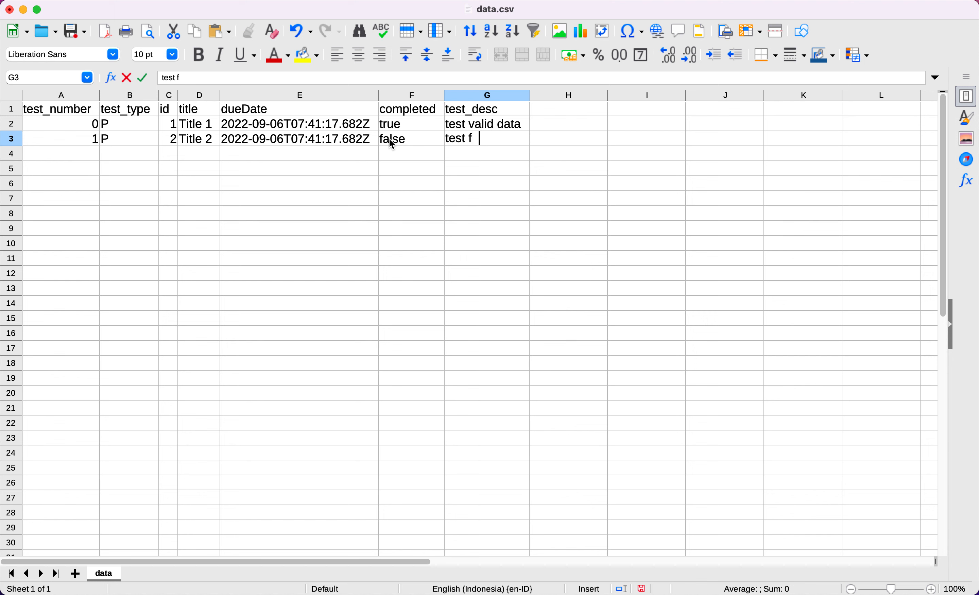
key(Return)
Step: Change the year in the second data row's dueDate to 2023, giving 2023-09-06T07:41:17.682Z
click(302, 139)
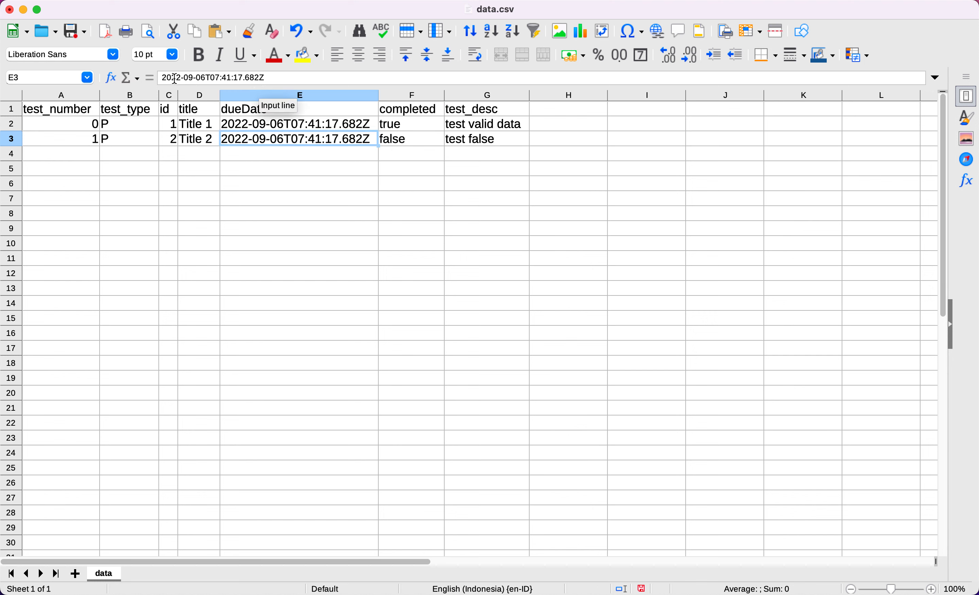
click(186, 79)
double_click(174, 78)
text(20)
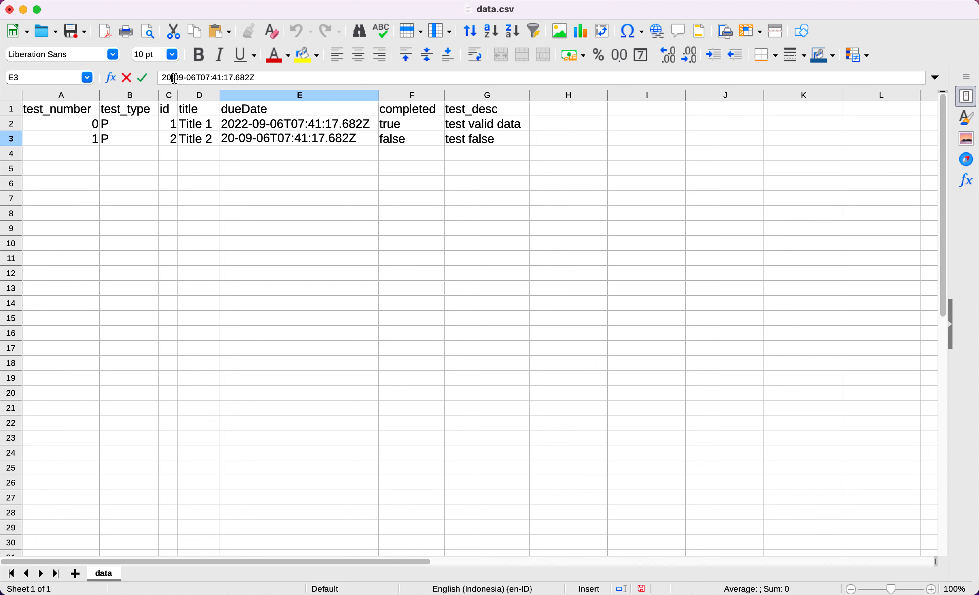
text(23)
key(Return)
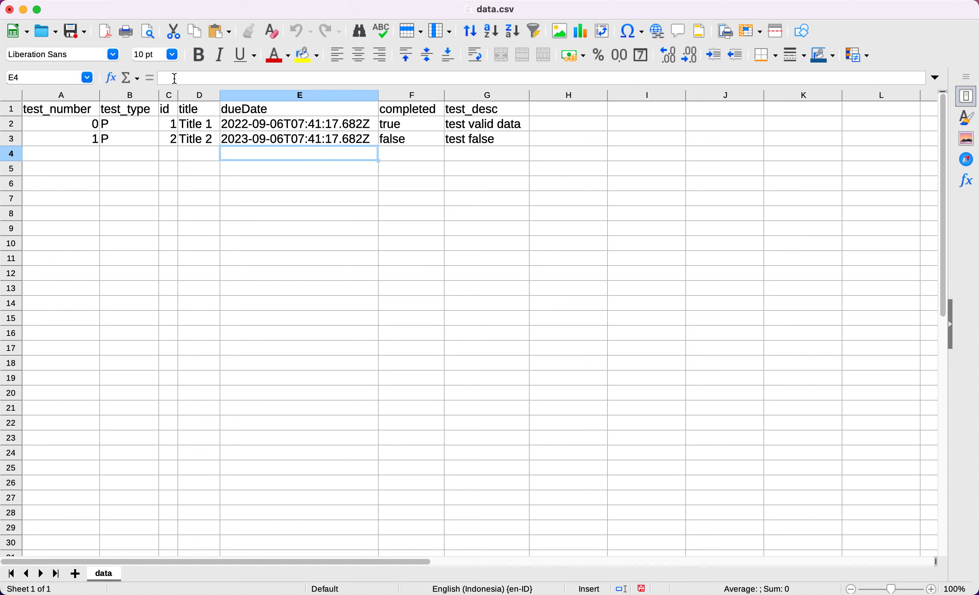
Step: Save data.csv and select both data rows from the id column through test_desc
key(super+s)
click(79, 129)
click(171, 127)
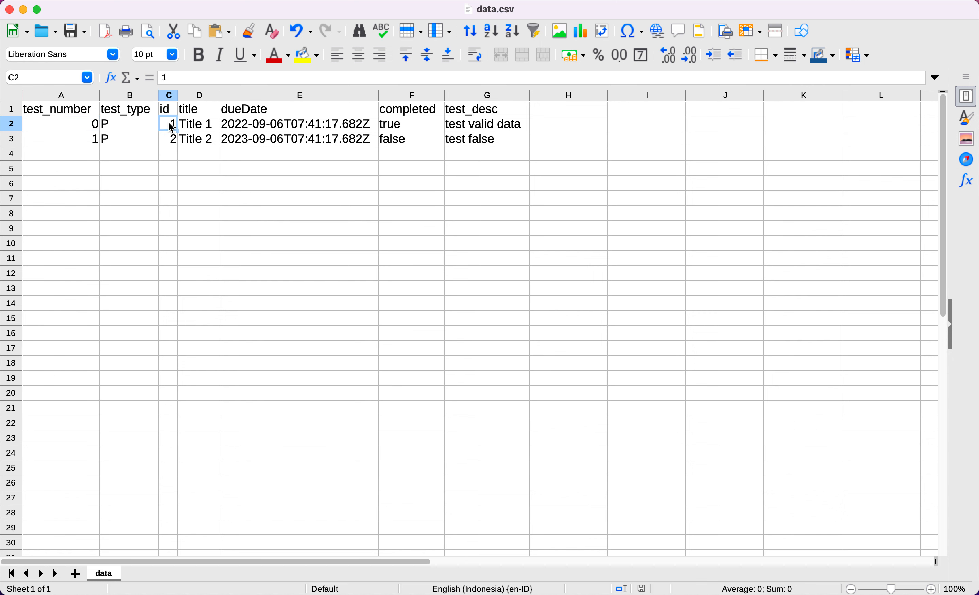
shift+click(493, 139)
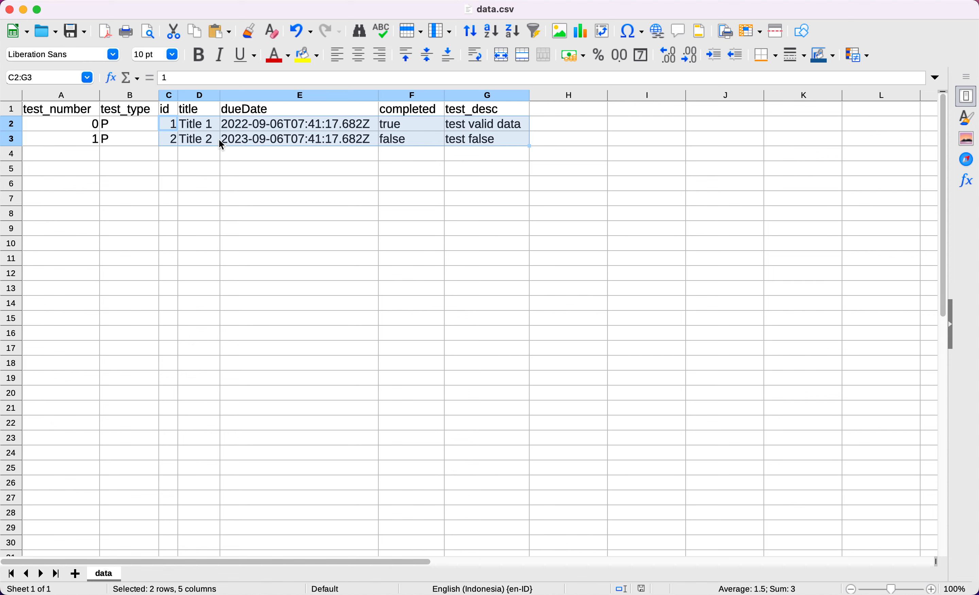
Step: Switch to JMeter, set the Thread Group's number of threads to 2 and run the test plan
key(super+Tab)
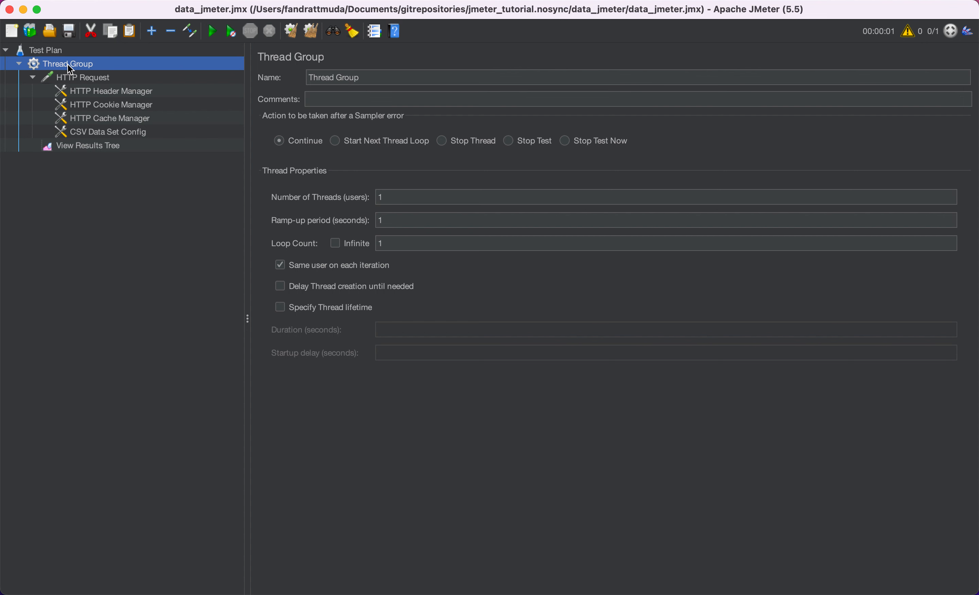
double_click(416, 198)
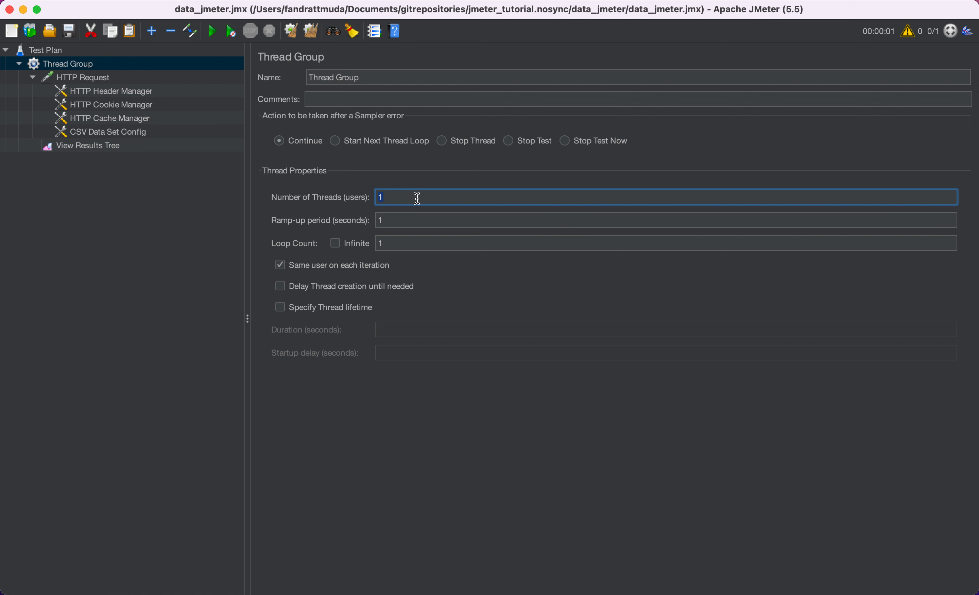
text(2)
click(215, 34)
Step: Examine the request body of each of the two HTTP requests in View Results Tree
click(108, 147)
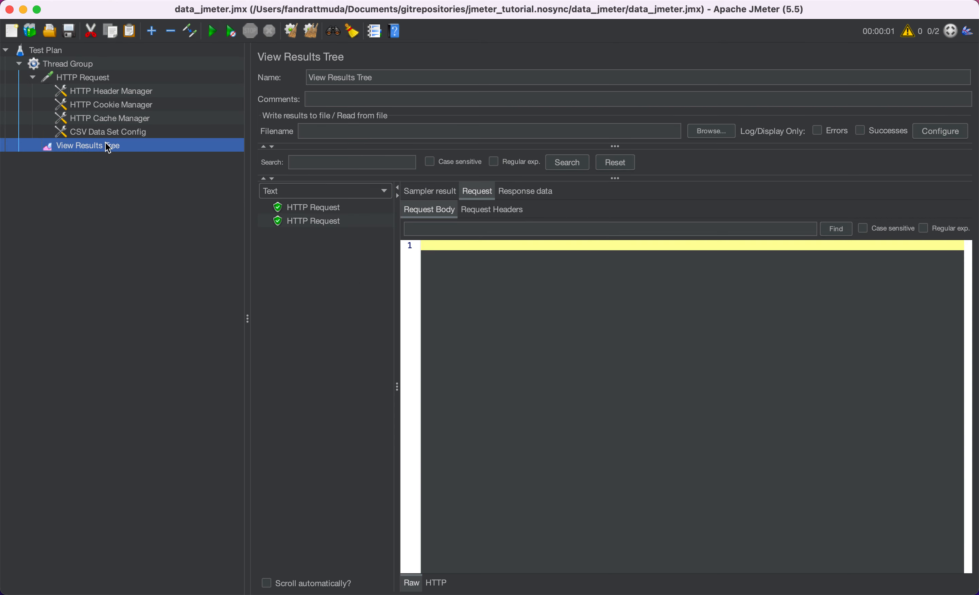
click(323, 213)
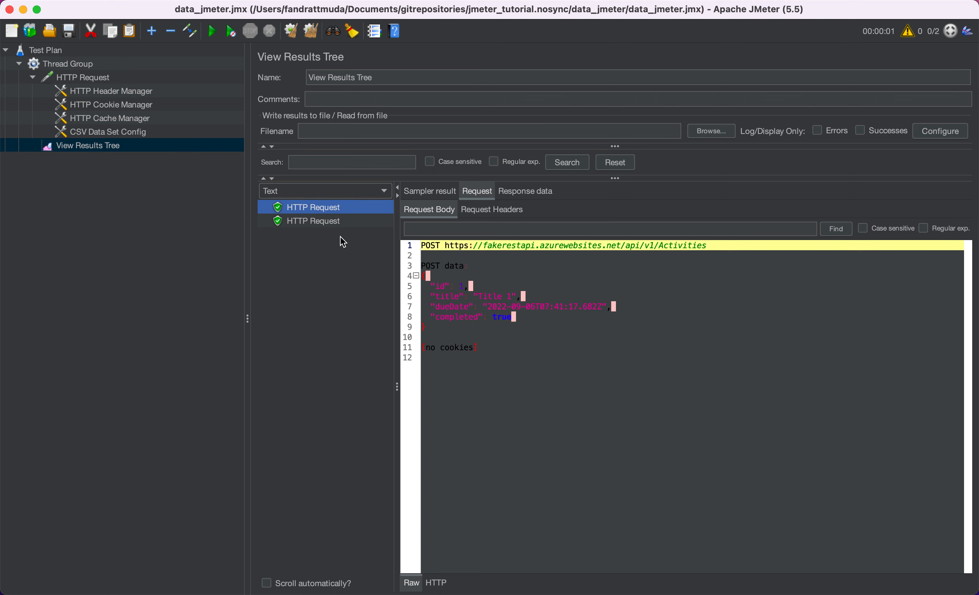
click(317, 226)
drag(435, 285, 576, 318)
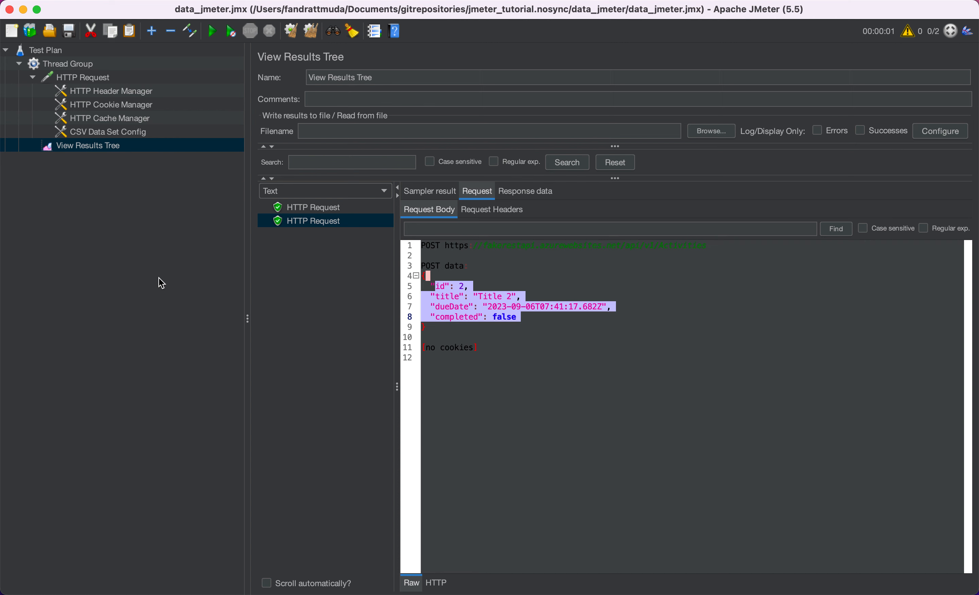
Step: Set the Thread Group's number of threads to 10 and run the test plan again
click(150, 91)
click(163, 76)
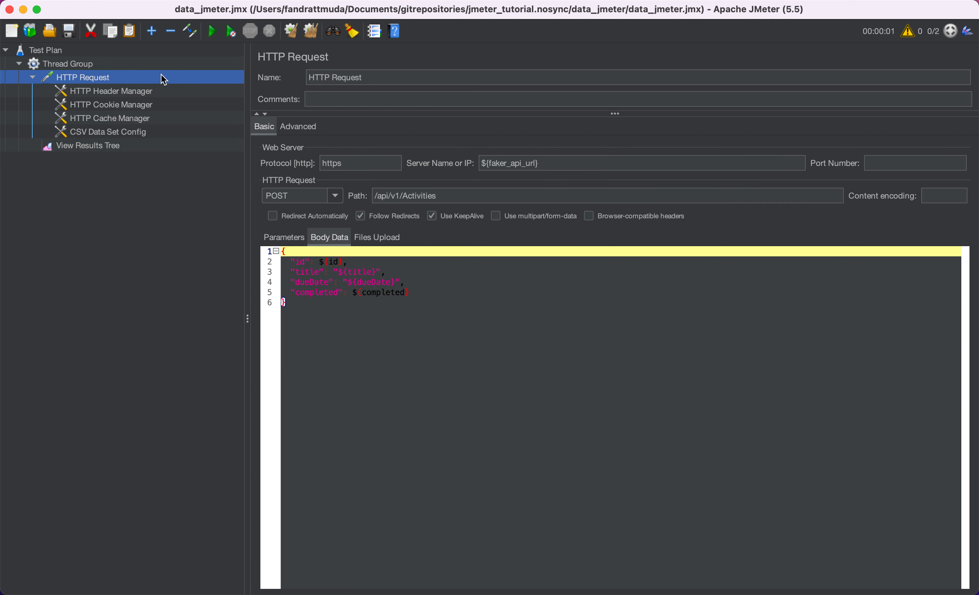
click(139, 68)
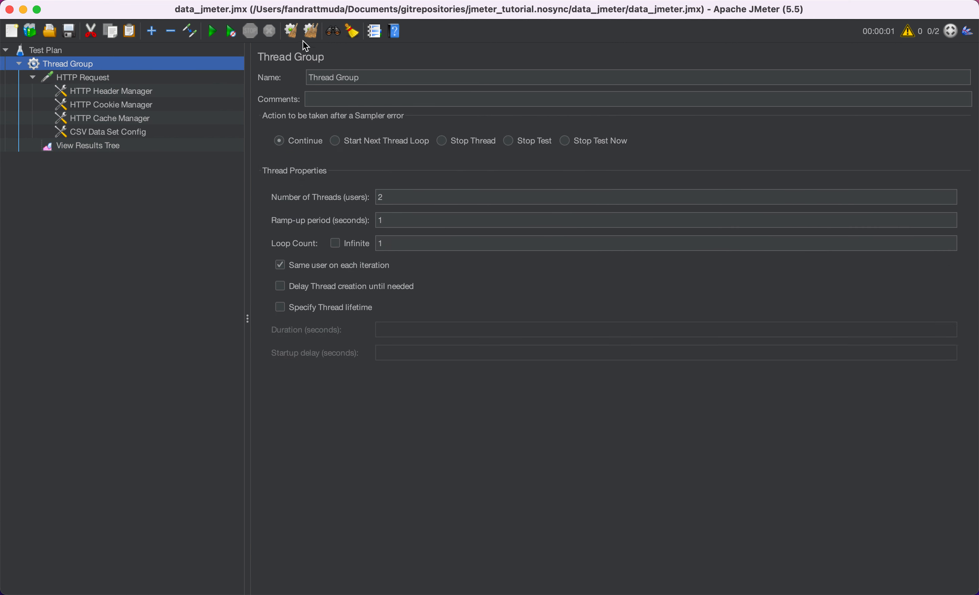
click(412, 199)
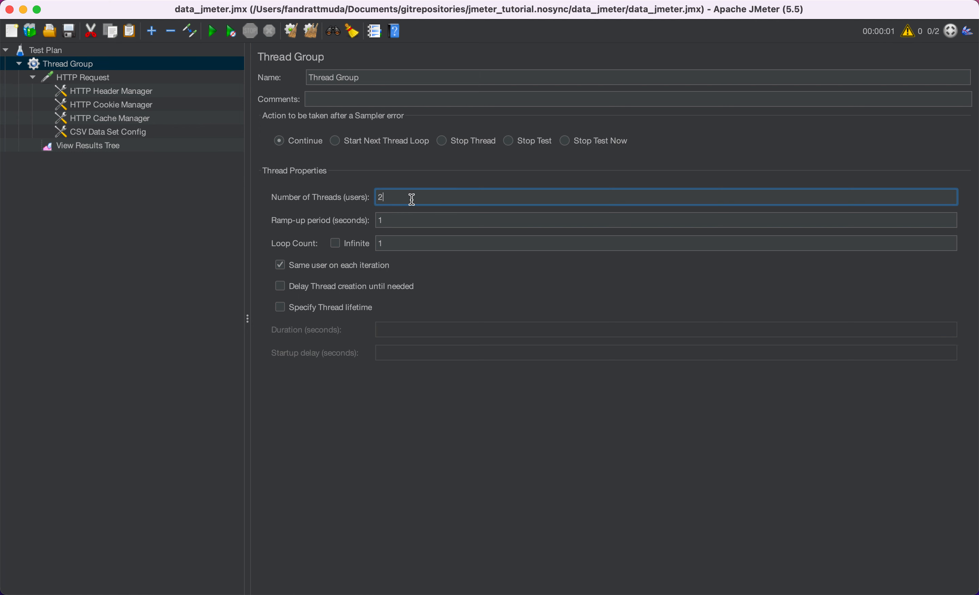
text(10)
key(super+r)
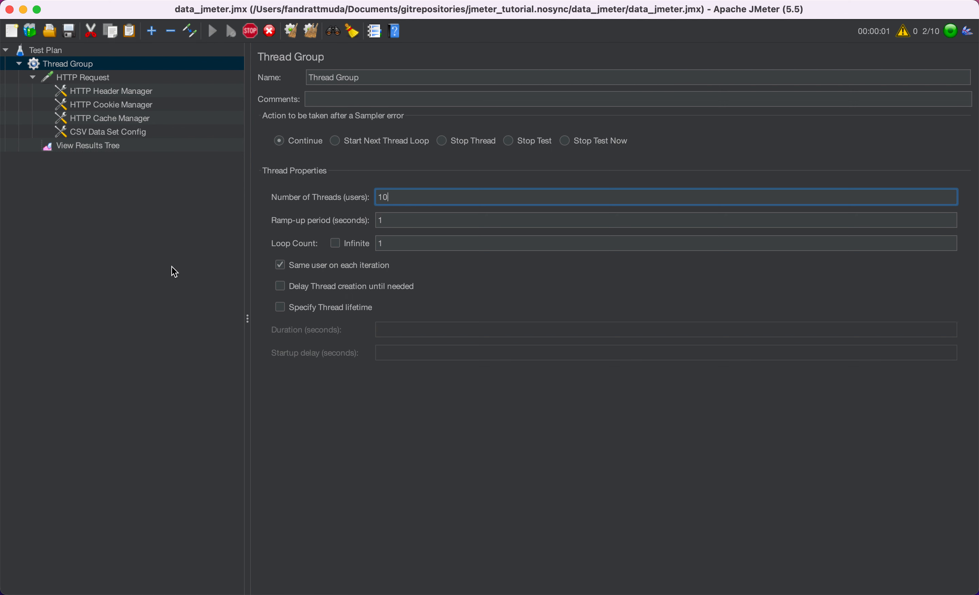
Step: Compare the request bodies of the first four HTTP requests in View Results Tree with the rows in data.csv
click(135, 148)
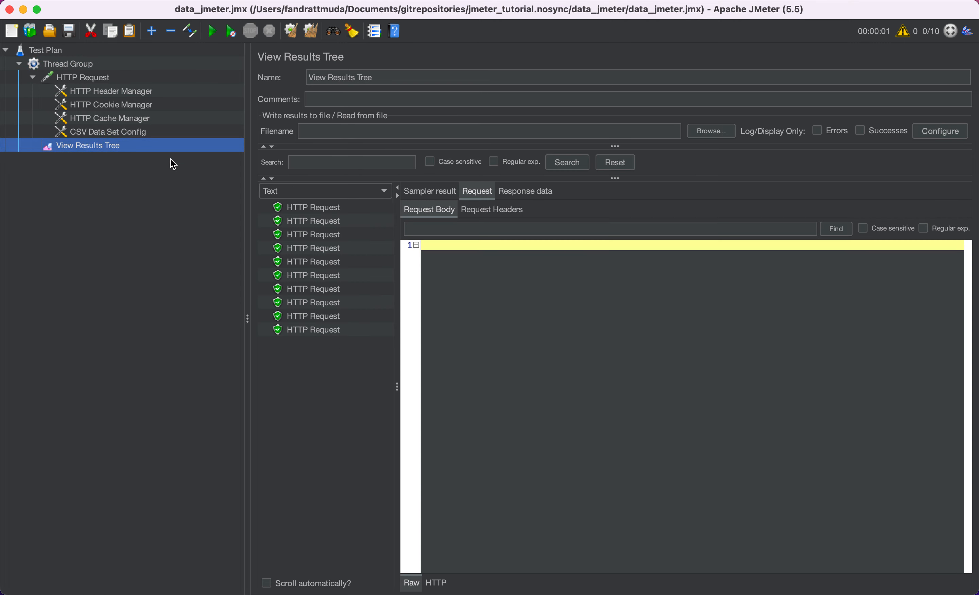
click(322, 209)
click(339, 221)
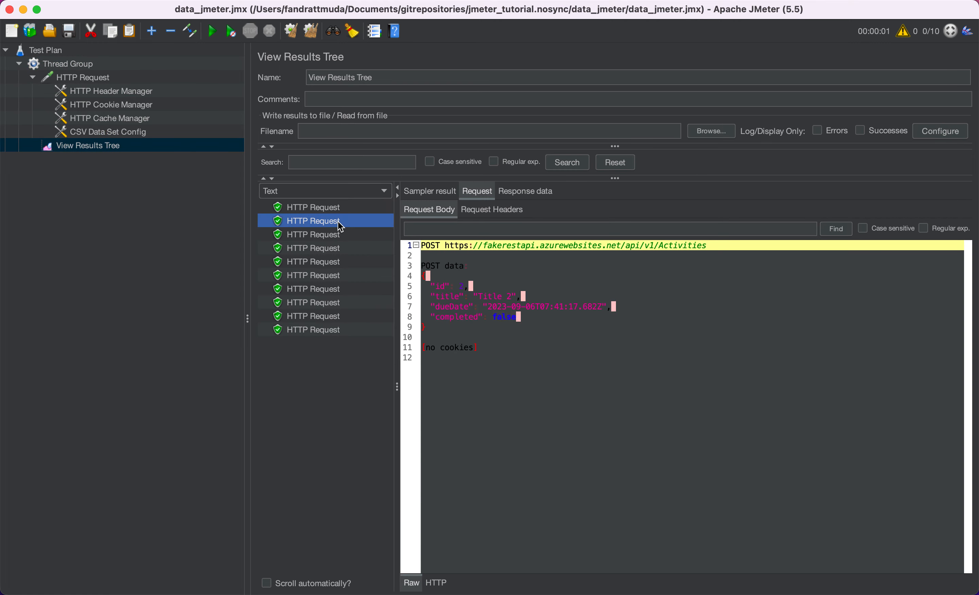
click(342, 237)
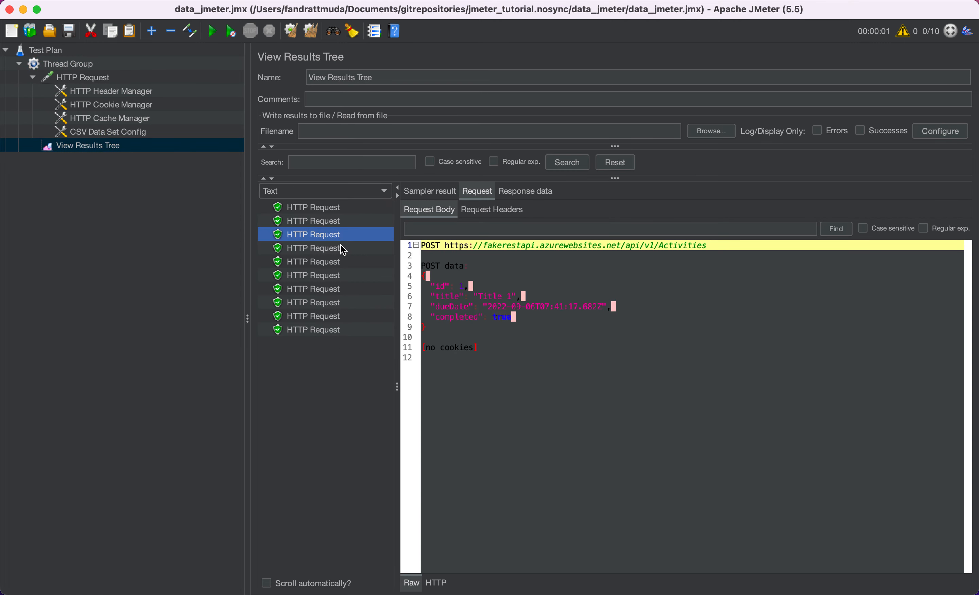
click(344, 248)
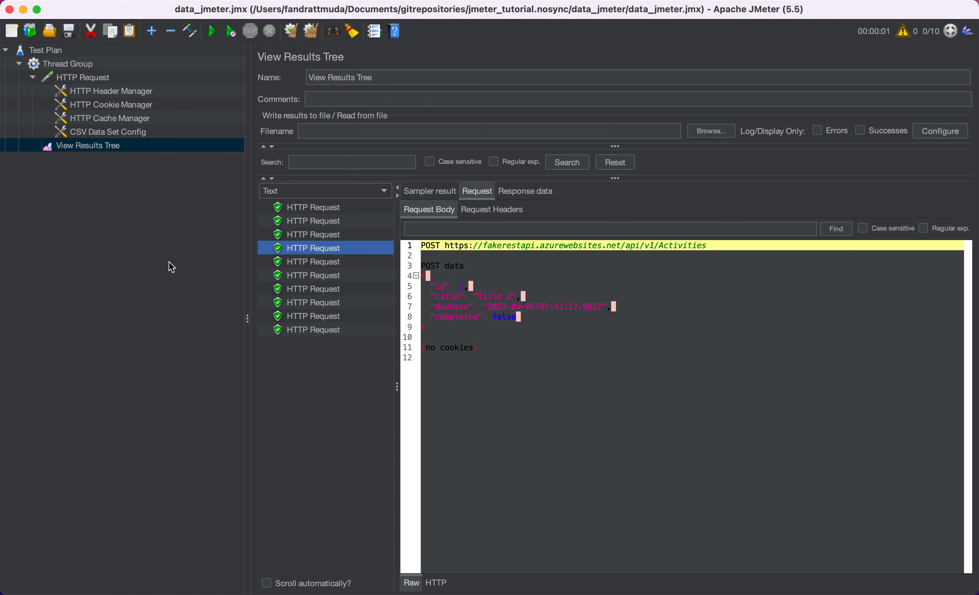
key(super+Tab)
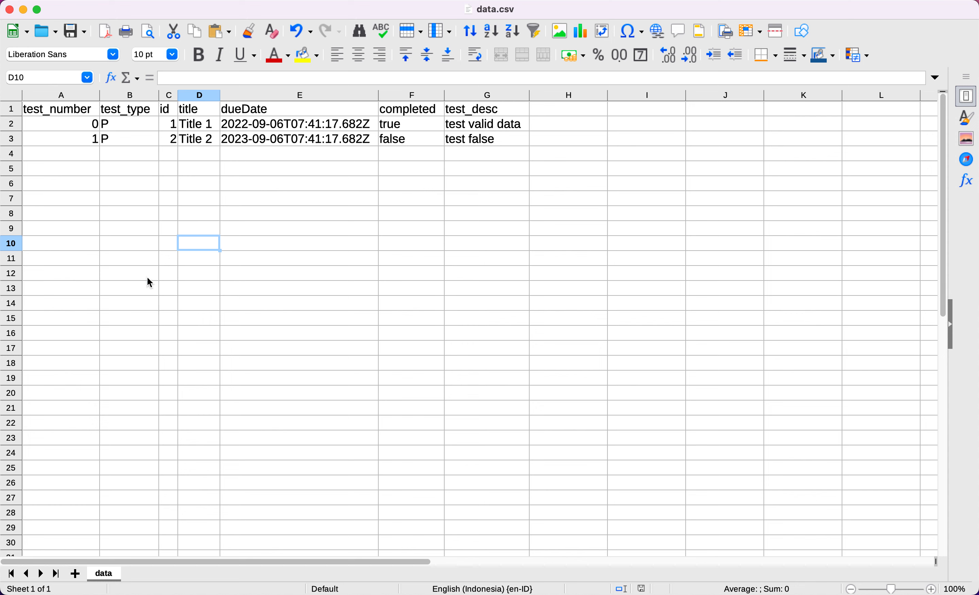
key(super+Tab)
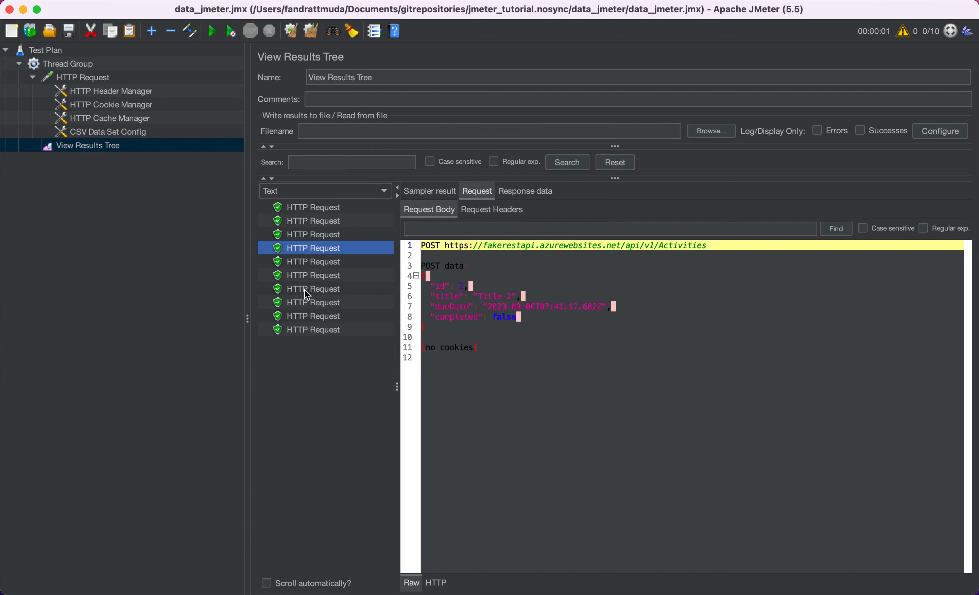
click(98, 78)
click(119, 65)
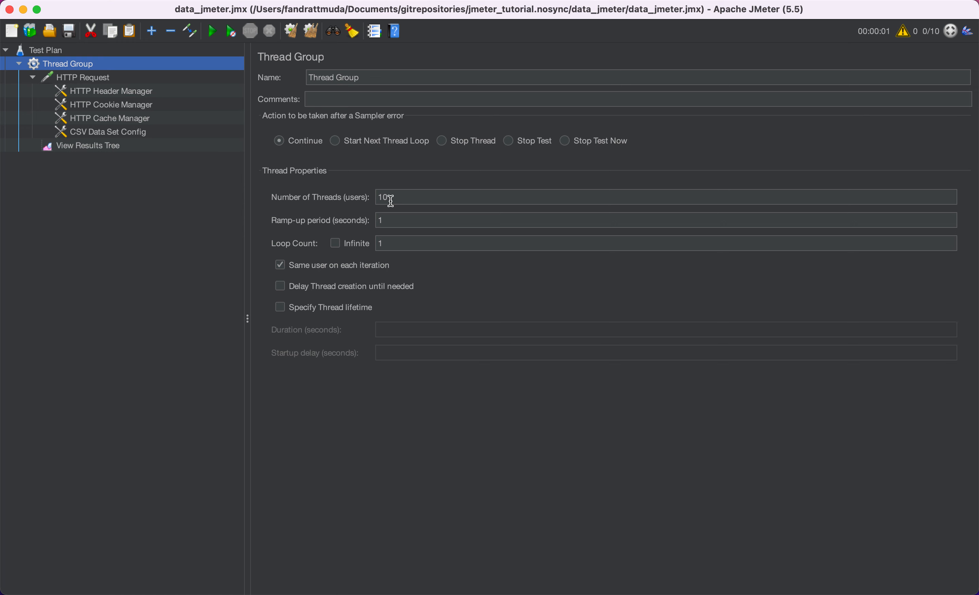
click(121, 148)
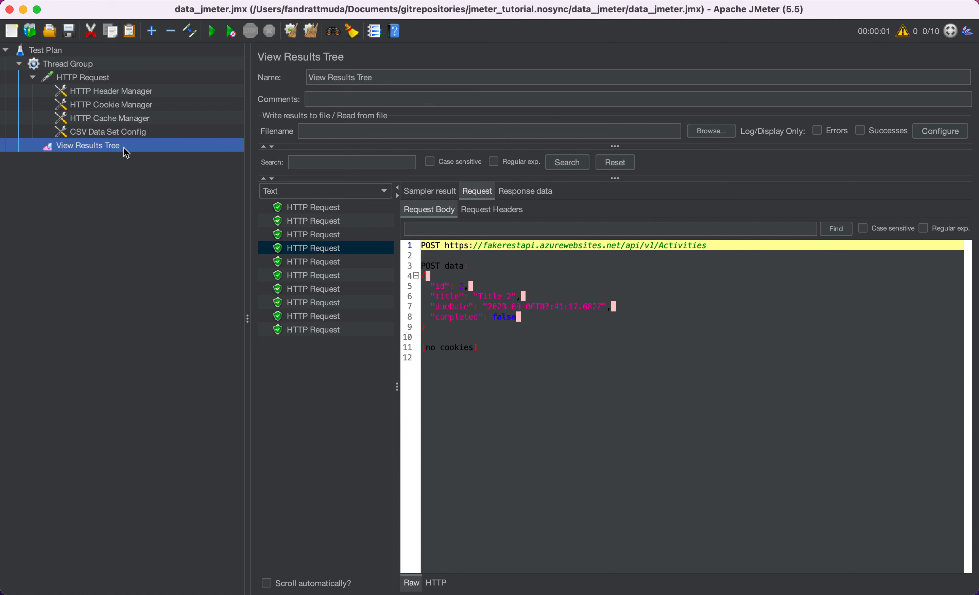
click(131, 72)
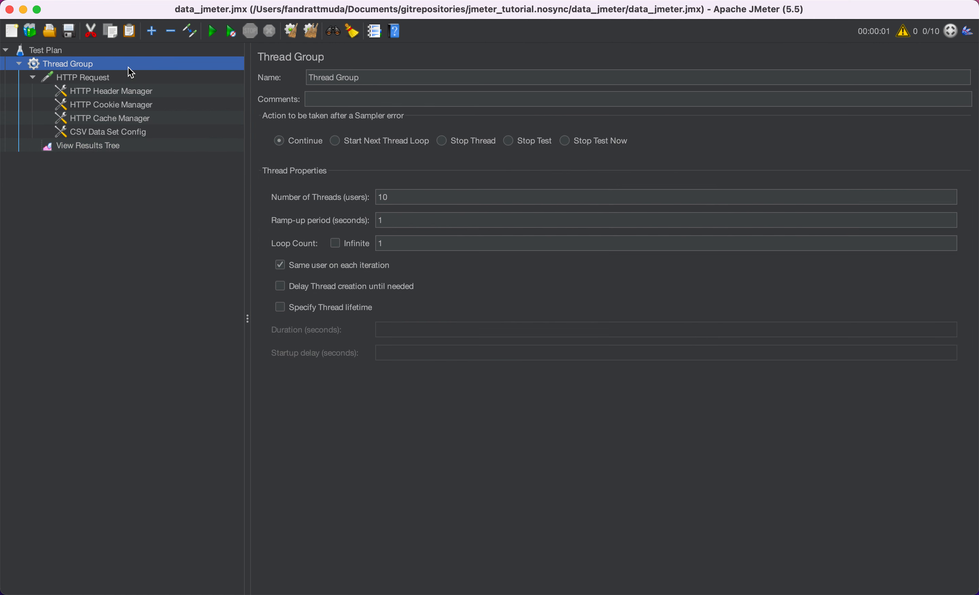